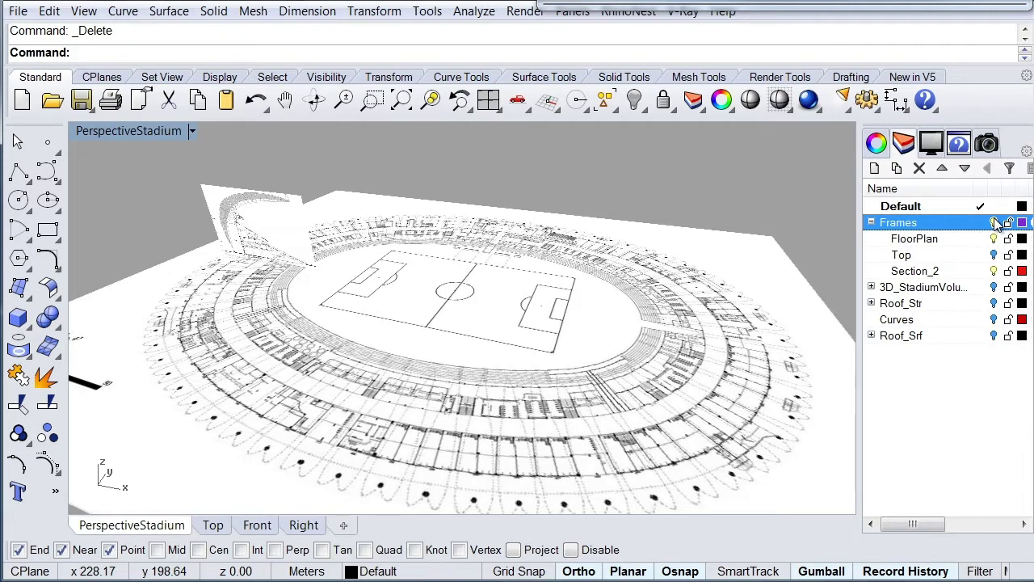
# - Hide the Frames layer and expand the Grasshopper window beside the perspective viewport
pyautogui.click(994, 223)
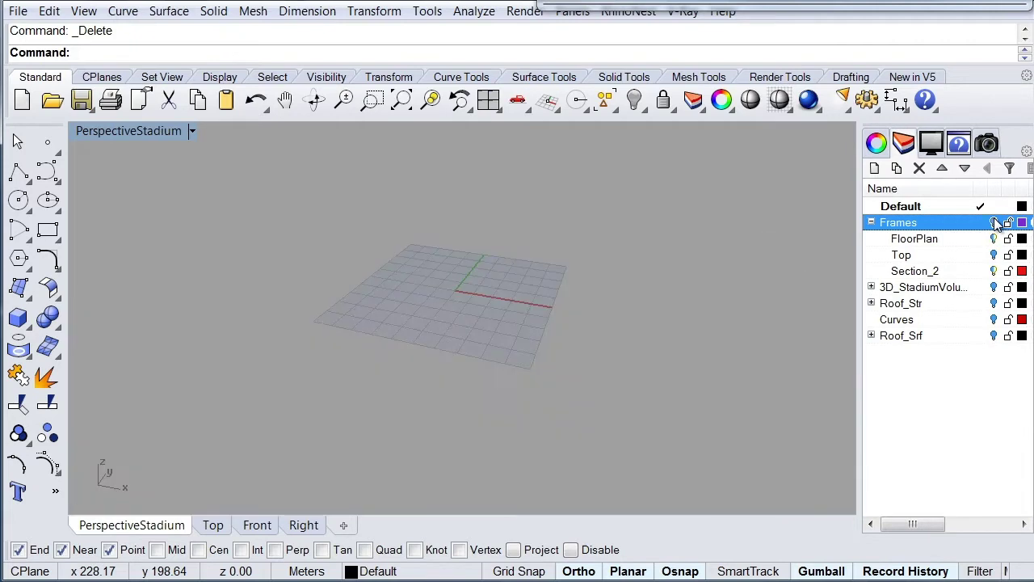
pyautogui.doubleClick(770, 2)
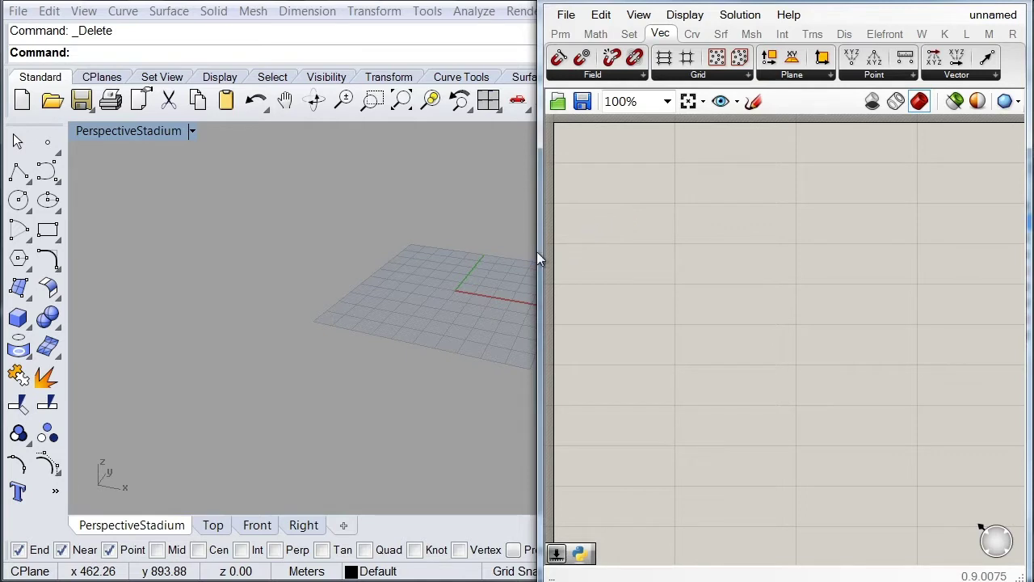
pyautogui.keyDown('shift'); pyautogui.moveTo(450, 286); pyautogui.dragTo(301, 285, button='right'); pyautogui.keyUp('shift')
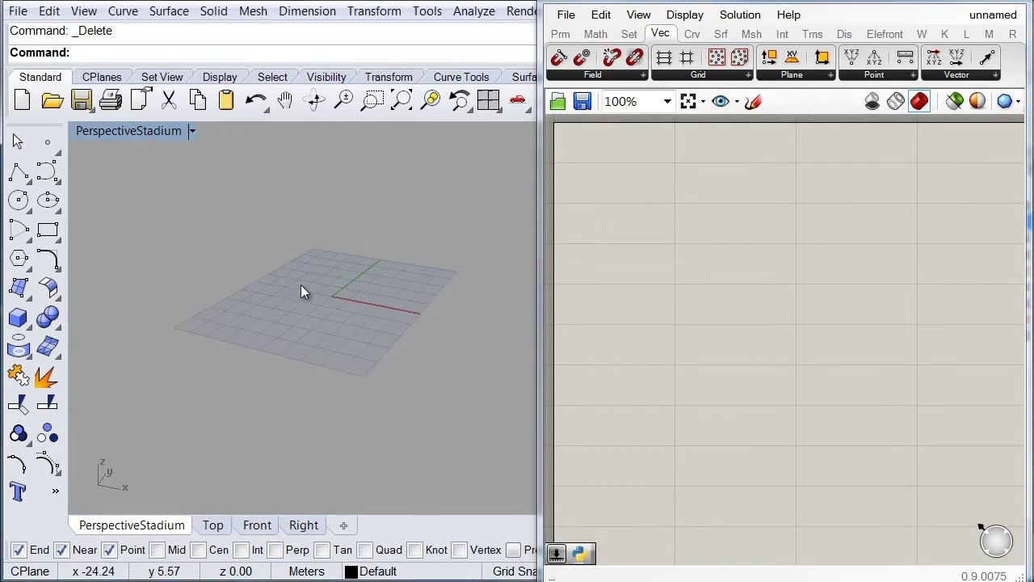
# - Place a point object at the origin 0,0
pyautogui.click(46, 141)
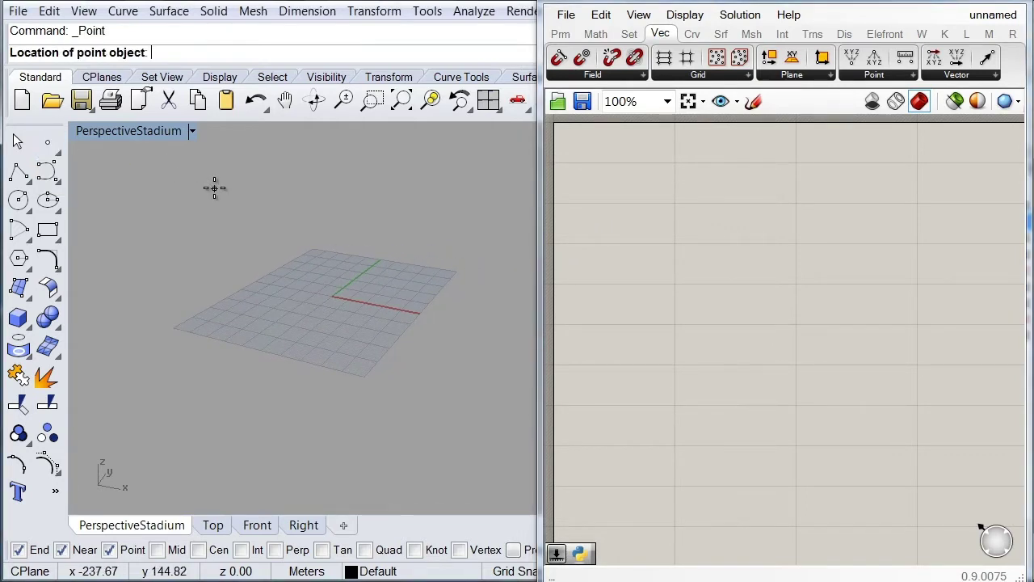
pyautogui.write('0,0')
pyautogui.press('Return')
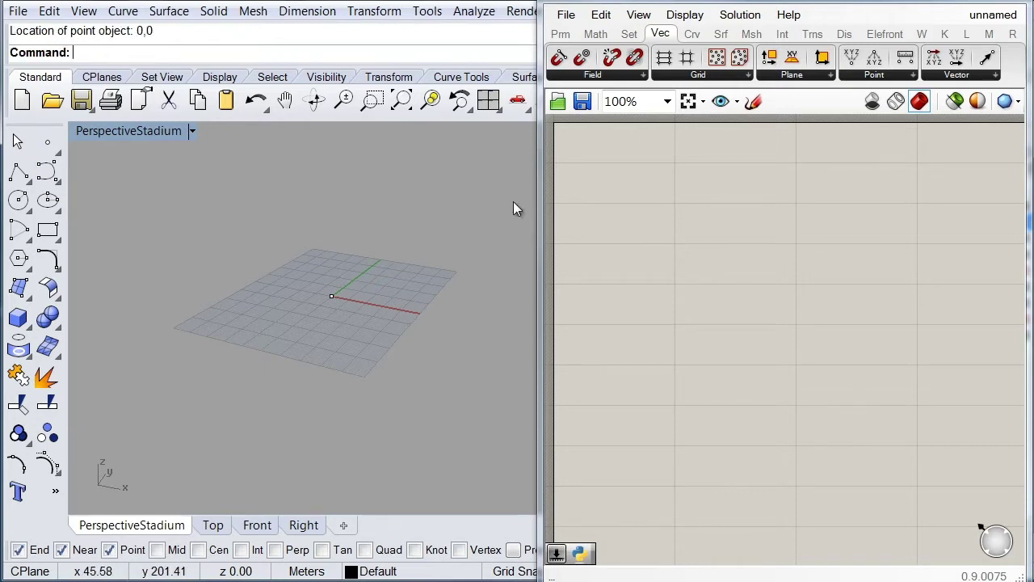
# - Add a Point parameter to the upper part of the empty Grasshopper canvas
pyautogui.click(561, 34)
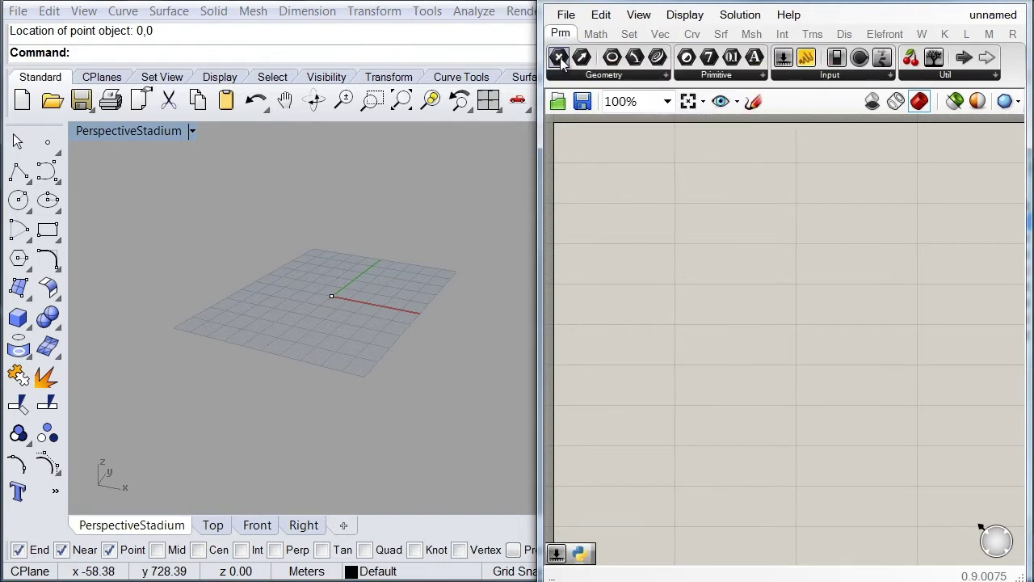
pyautogui.moveTo(561, 59); pyautogui.dragTo(644, 224)
pyautogui.moveTo(611, 194); pyautogui.dragTo(590, 185)
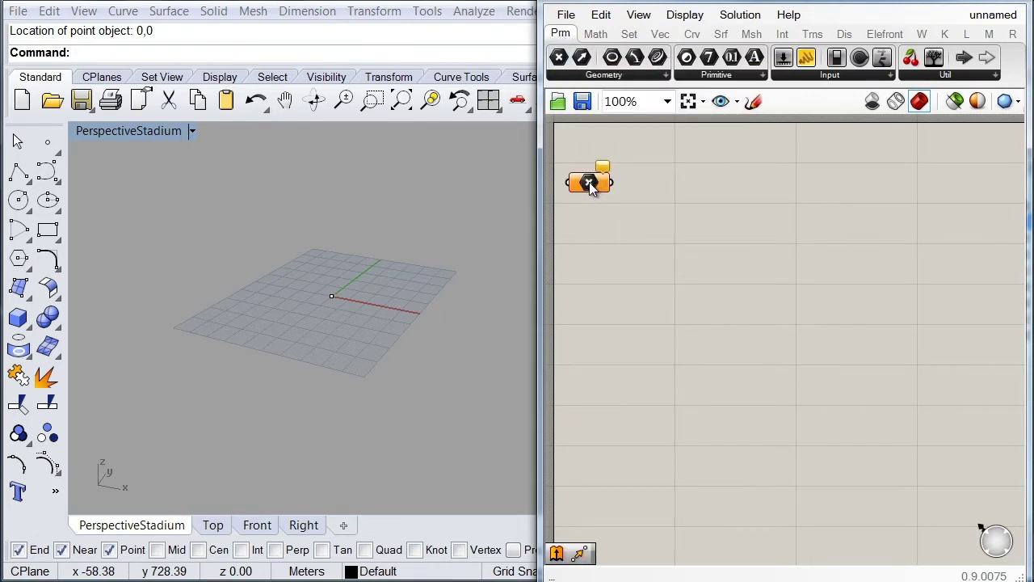
# - Set the Point parameter to reference the single point at the origin in the Rhino viewport
pyautogui.scroll(4, 590, 185)
pyautogui.rightClick(666, 204)
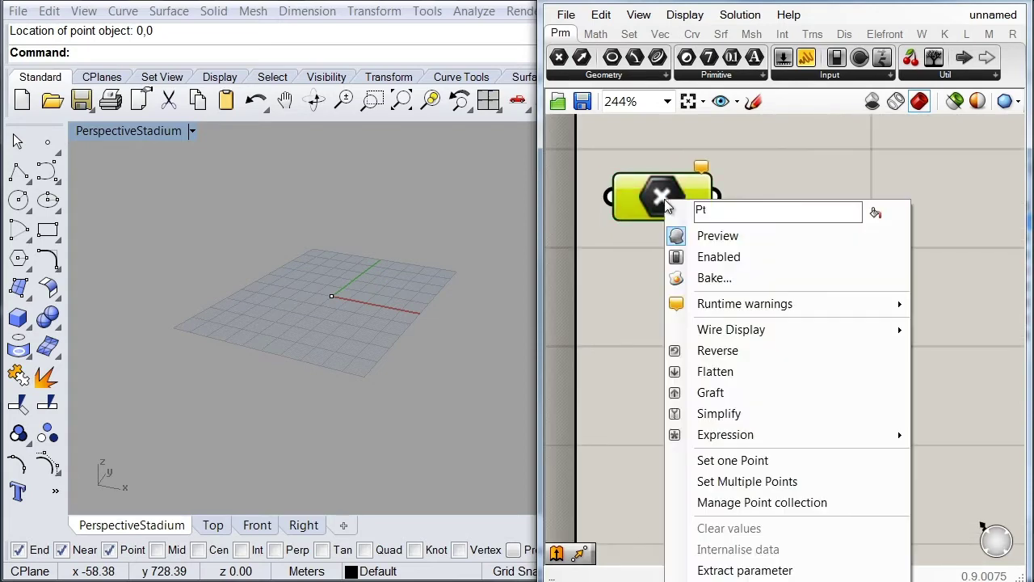
pyautogui.click(731, 461)
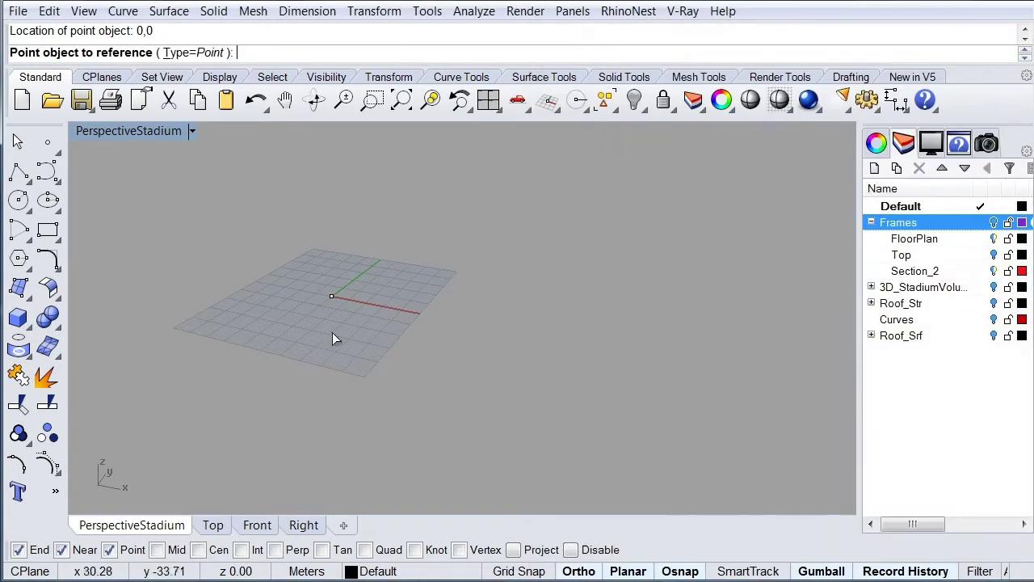
pyautogui.click(331, 296)
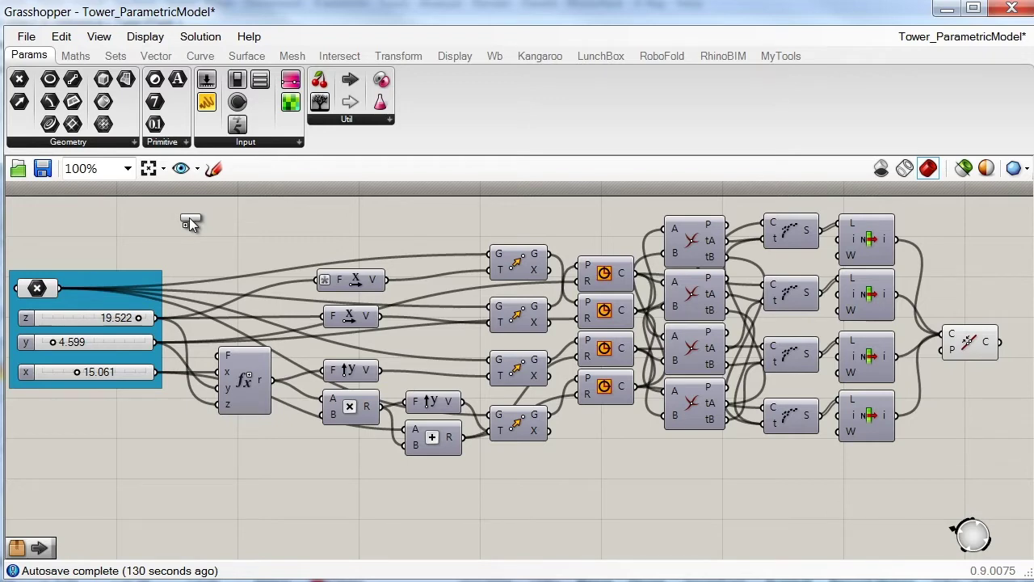
# - Place a Cluster Input component above the blue group of point and sliders and duplicate it three times
pyautogui.click(347, 119)
pyautogui.click(362, 309)
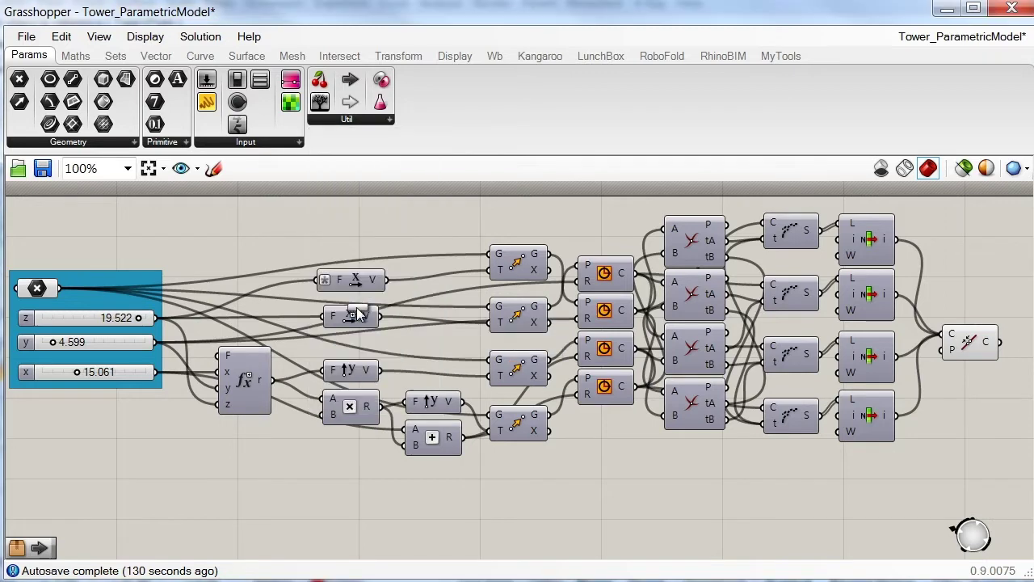
pyautogui.click(197, 222)
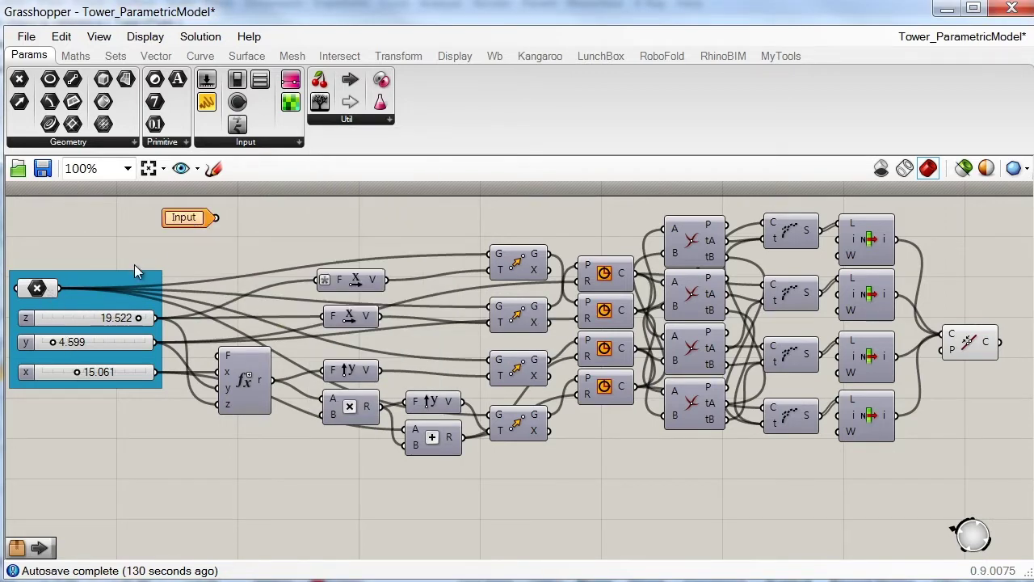
pyautogui.click(181, 226)
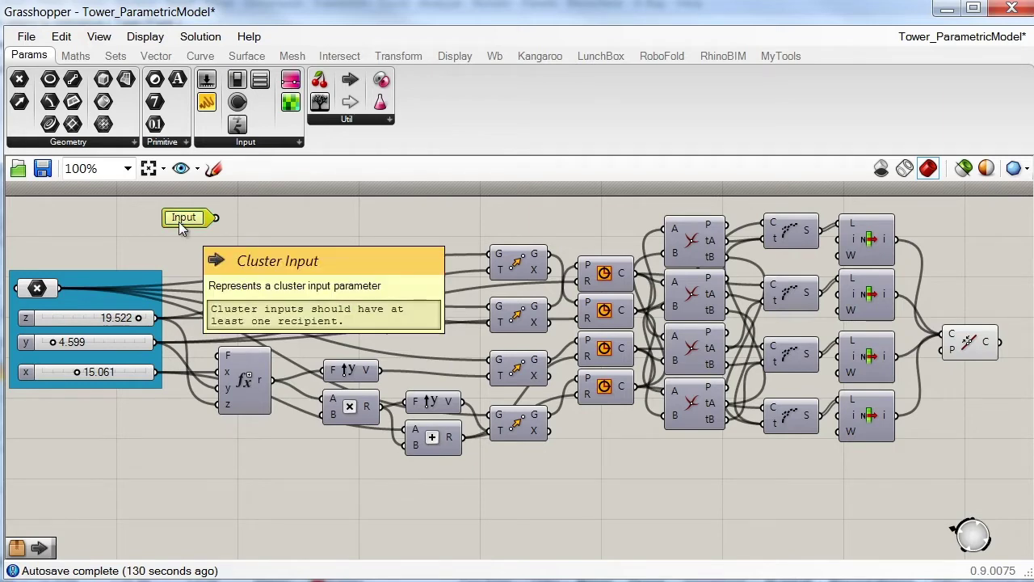
pyautogui.hotkey('ctrl', 'c')
pyautogui.hotkey('ctrl', 'v')
pyautogui.hotkey('ctrl', 'v')
pyautogui.hotkey('ctrl', 'v')
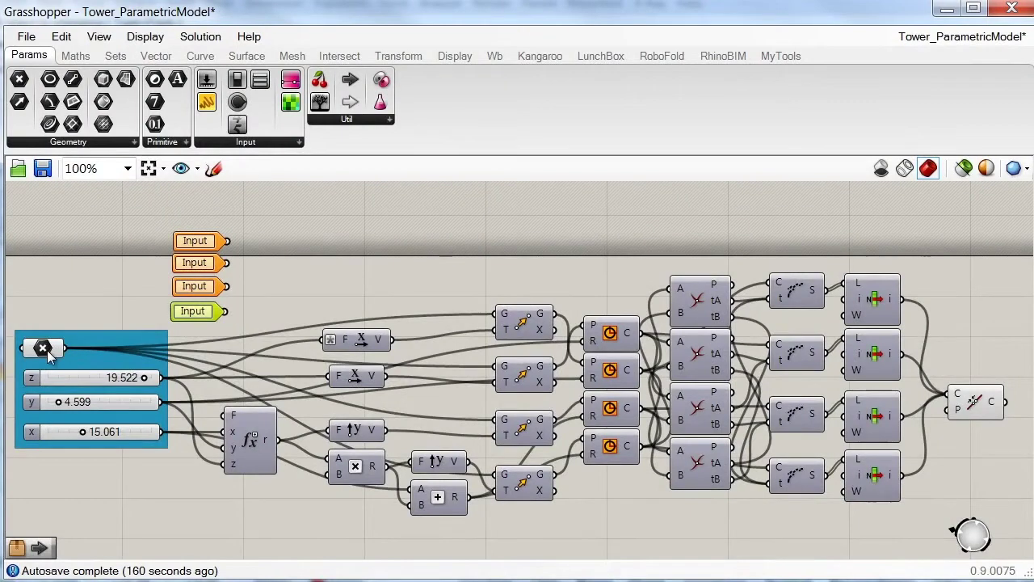
# - Connect the first Cluster Input to the G inputs of all four Move components in place of the point parameter
pyautogui.click(45, 350)
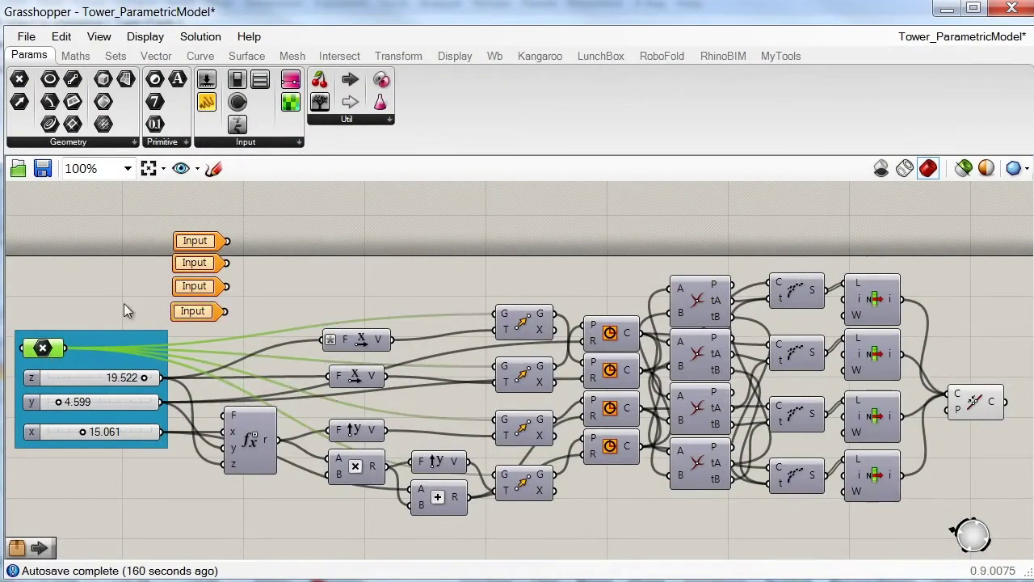
pyautogui.click(205, 241)
pyautogui.moveTo(494, 315); pyautogui.dragTo(227, 241)
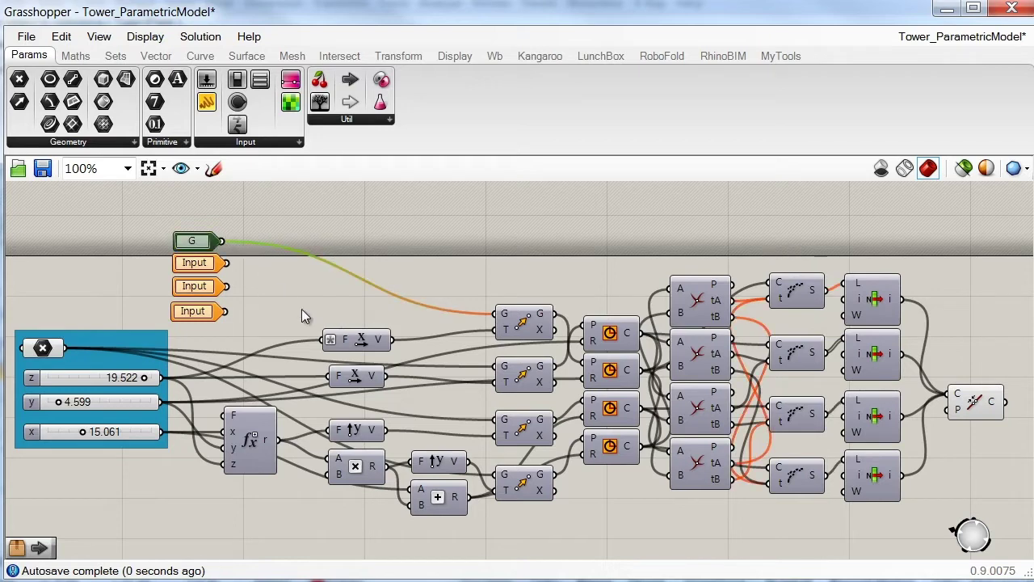
pyautogui.moveTo(495, 367); pyautogui.dragTo(226, 240)
pyautogui.moveTo(494, 420); pyautogui.dragTo(231, 241)
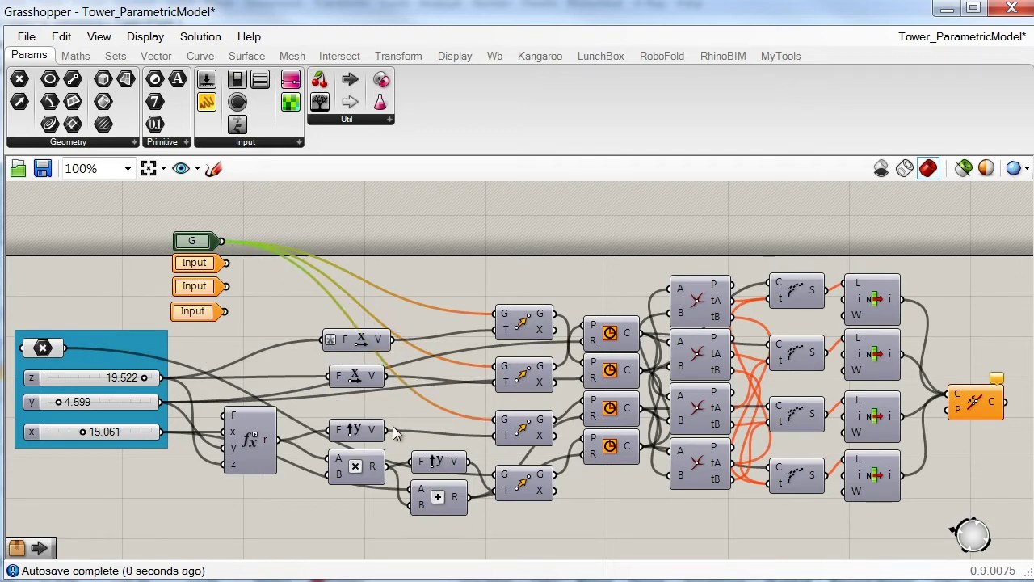
pyautogui.moveTo(496, 475); pyautogui.dragTo(224, 239)
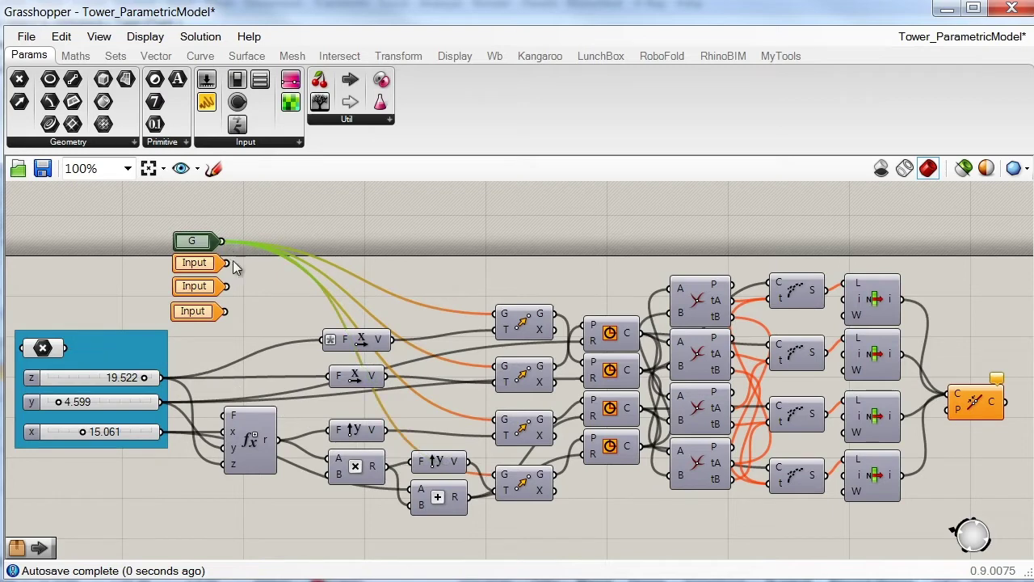
# - Connect the second Cluster Input to the F inputs of both Unit X components in place of the z slider
pyautogui.click(102, 383)
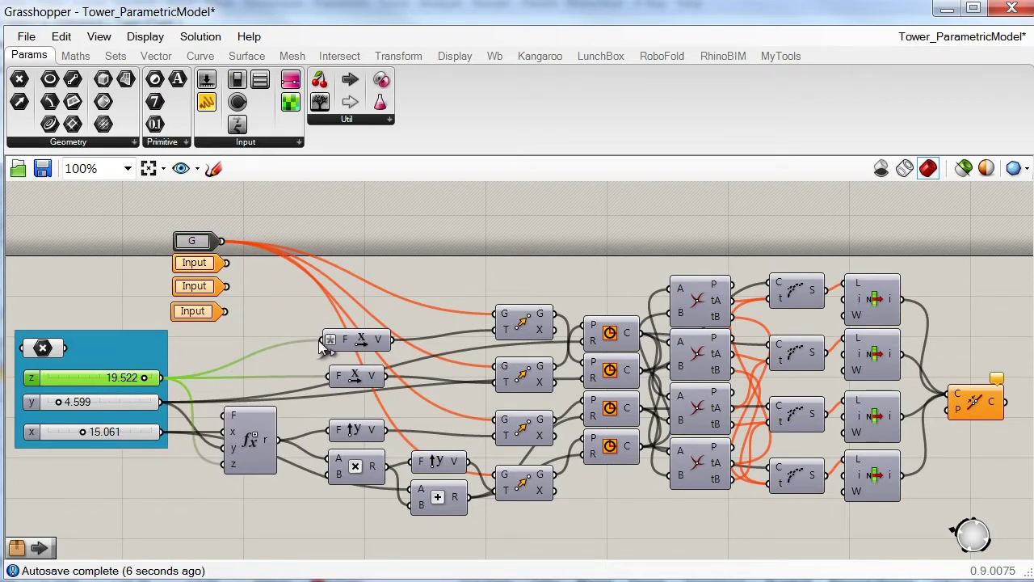
pyautogui.moveTo(321, 339); pyautogui.dragTo(230, 261)
pyautogui.moveTo(328, 375); pyautogui.dragTo(228, 263)
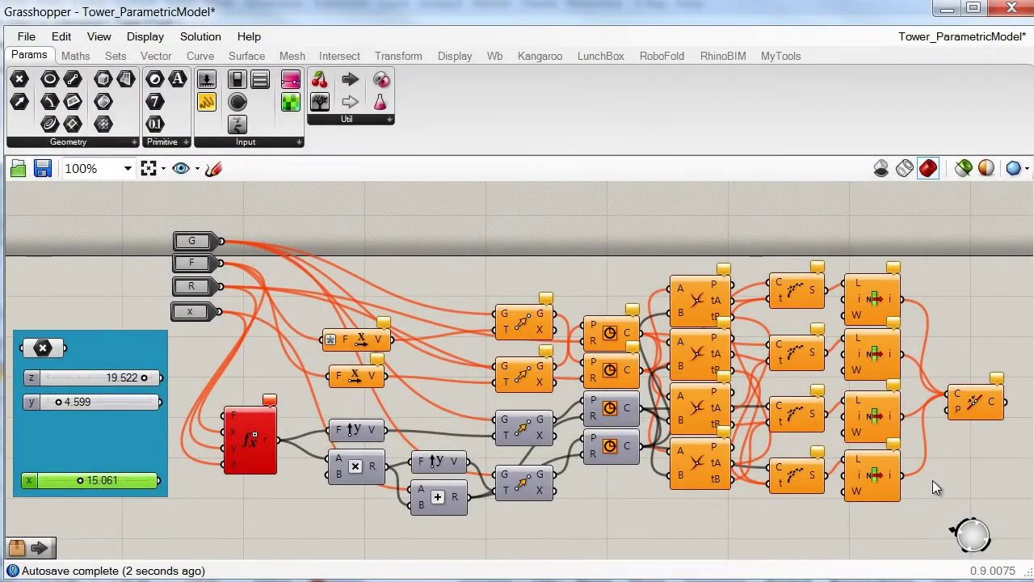
# - Attach a Cluster Output to the Join Curves result and turn the network from cluster inputs to output into a cluster
pyautogui.moveTo(933, 480); pyautogui.dragTo(841, 485, button='right')
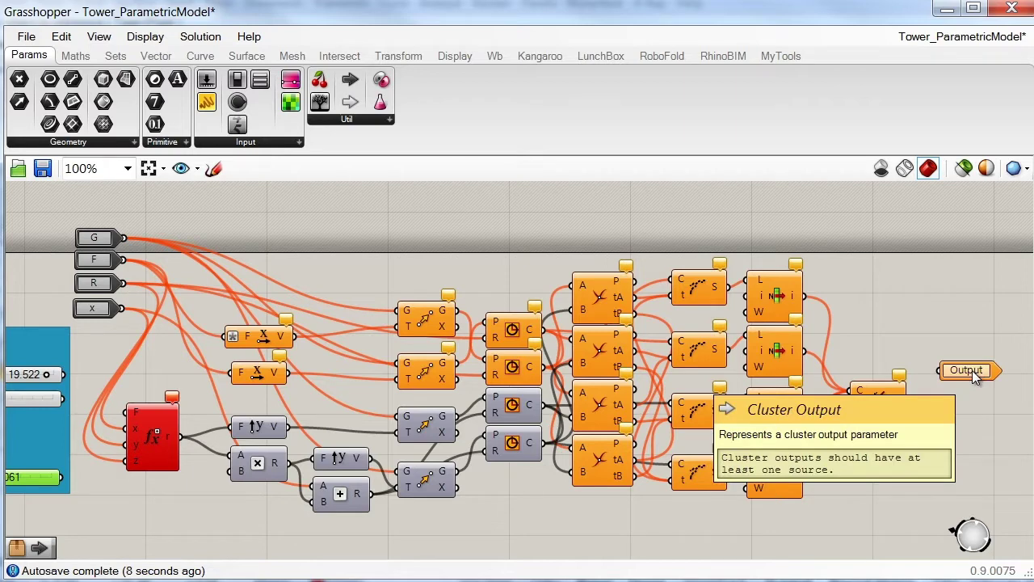
pyautogui.moveTo(962, 370); pyautogui.dragTo(952, 398)
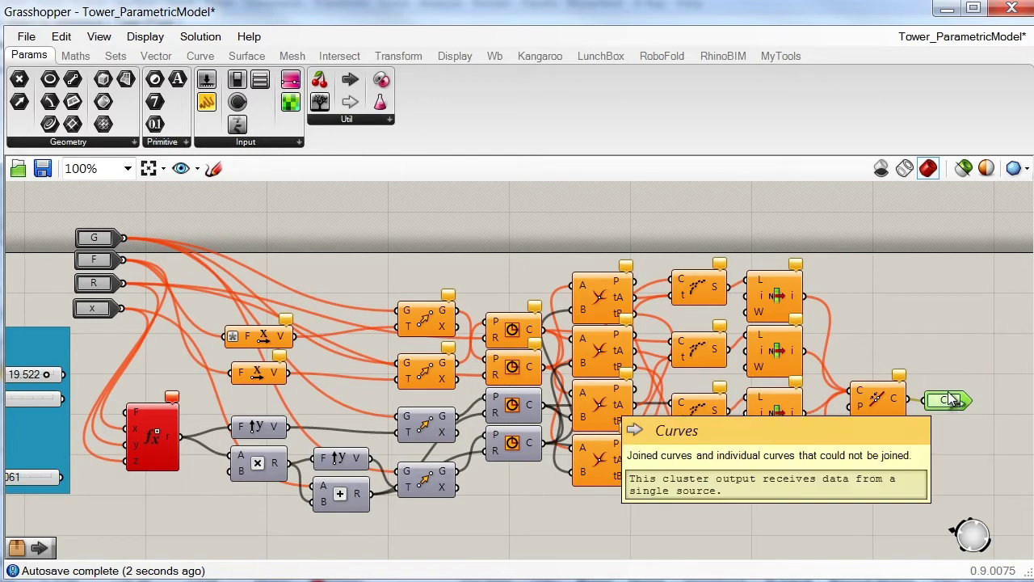
pyautogui.moveTo(947, 214); pyautogui.dragTo(94, 505)
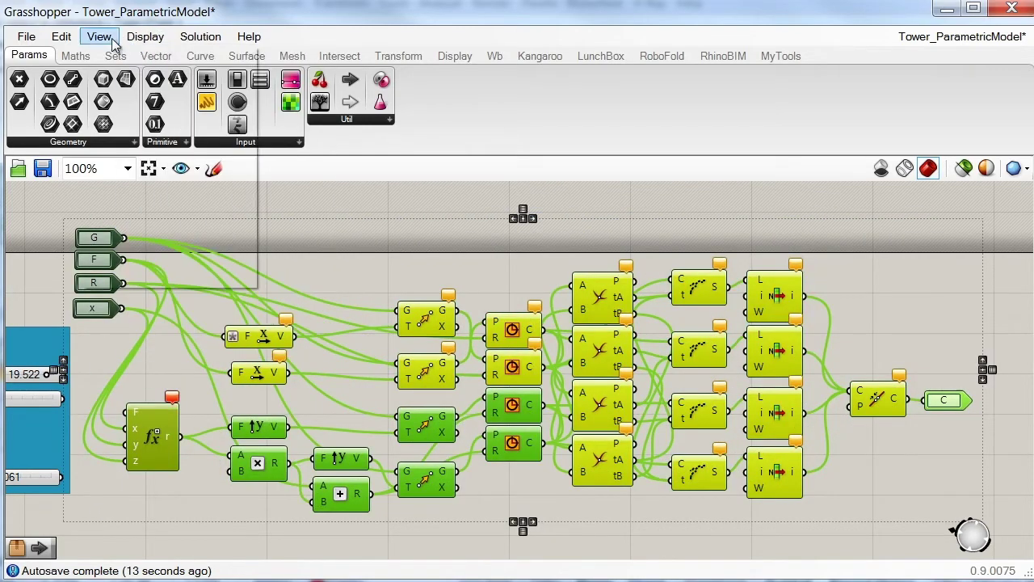
pyautogui.click(65, 38)
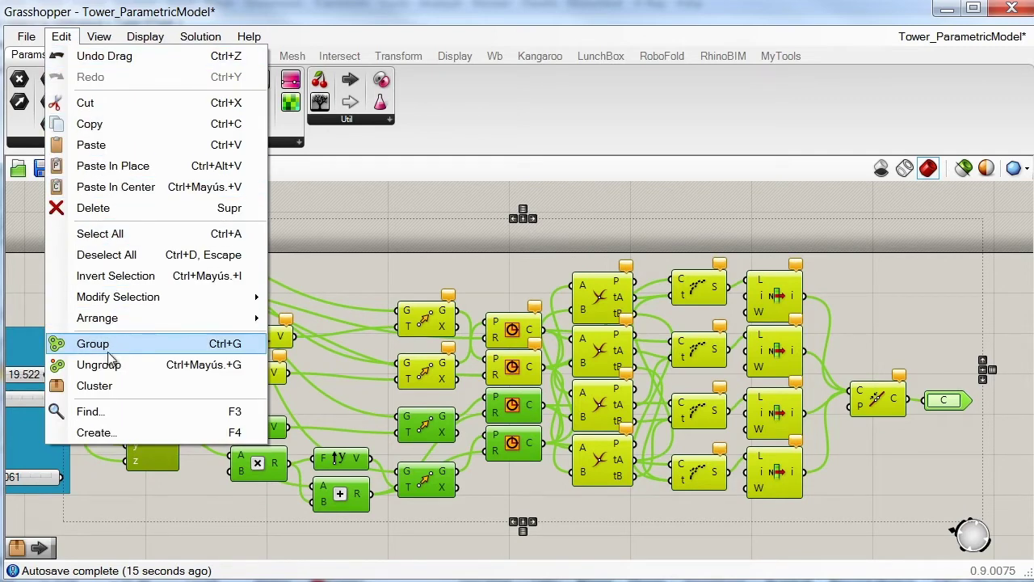
pyautogui.click(94, 386)
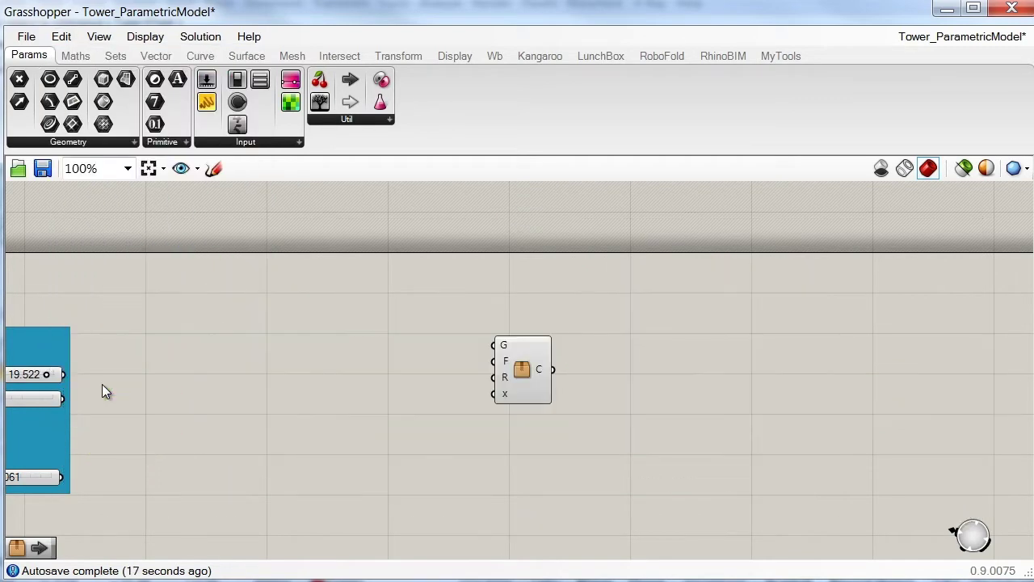
# - Start creating a user object from the cluster and set both its name and nickname to Oval
pyautogui.scroll(4, 526, 368)
pyautogui.scroll(3, 527, 368)
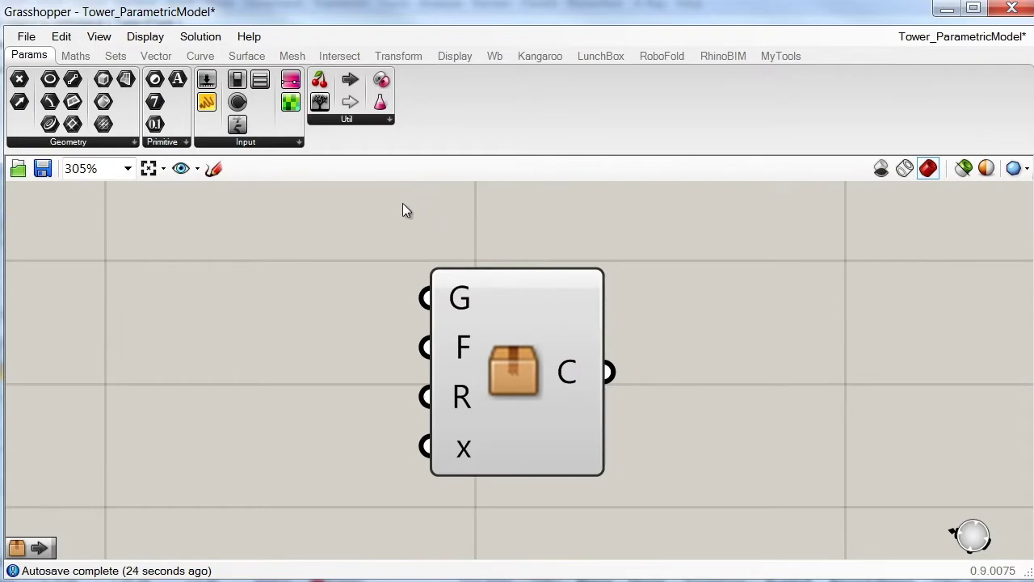
pyautogui.click(26, 37)
pyautogui.click(29, 41)
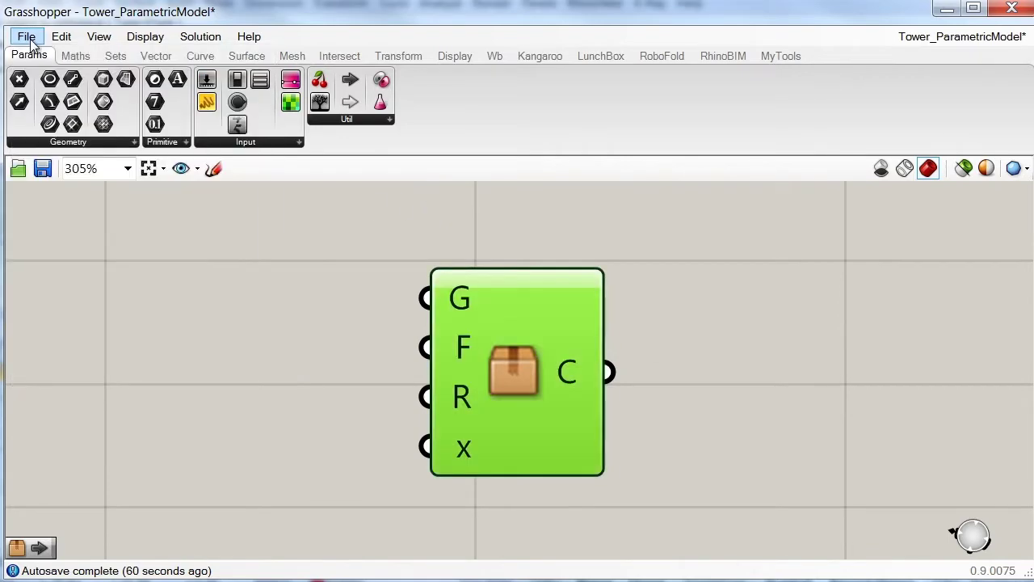
pyautogui.click(29, 41)
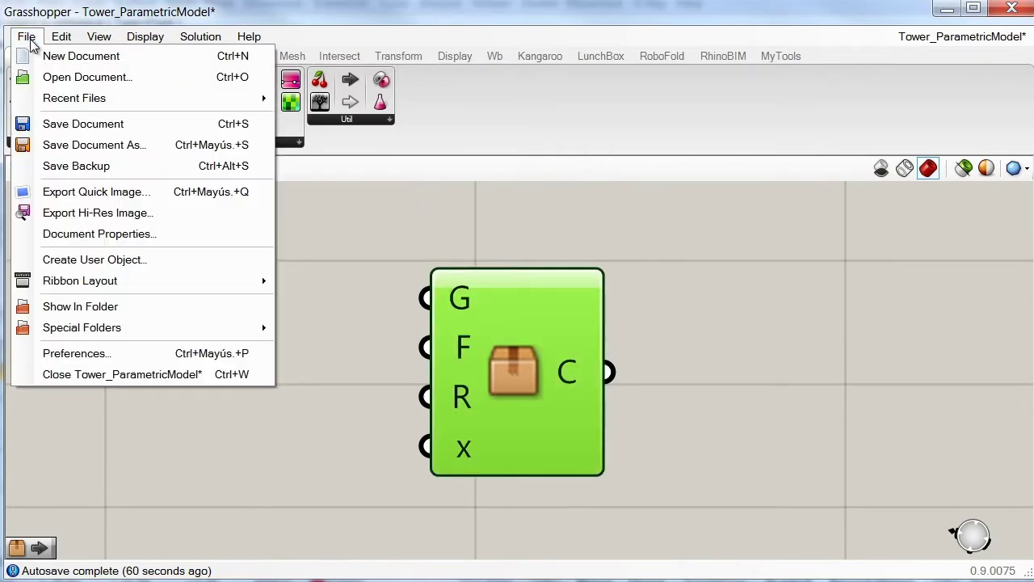
pyautogui.click(115, 259)
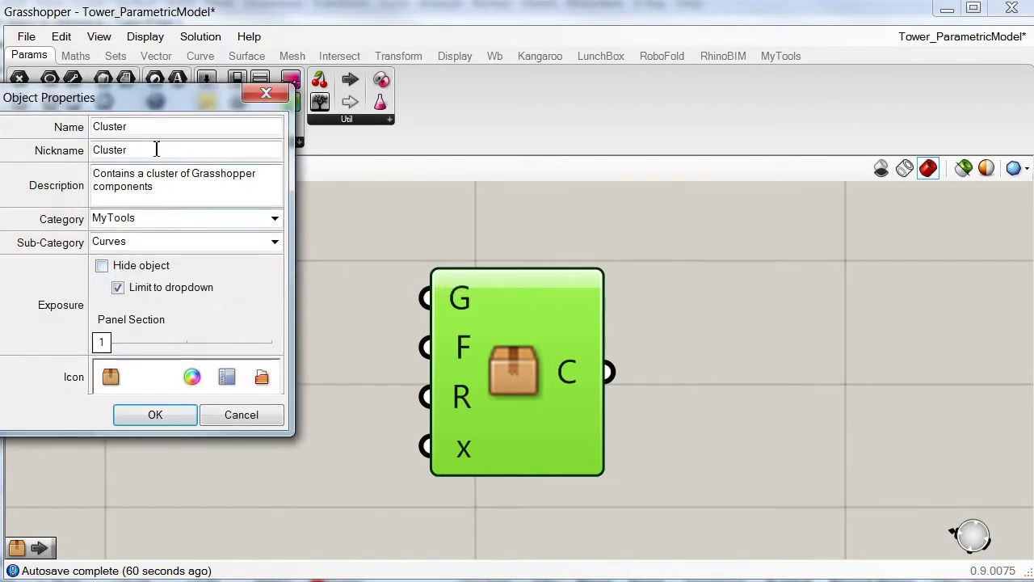
pyautogui.moveTo(143, 127); pyautogui.dragTo(94, 128)
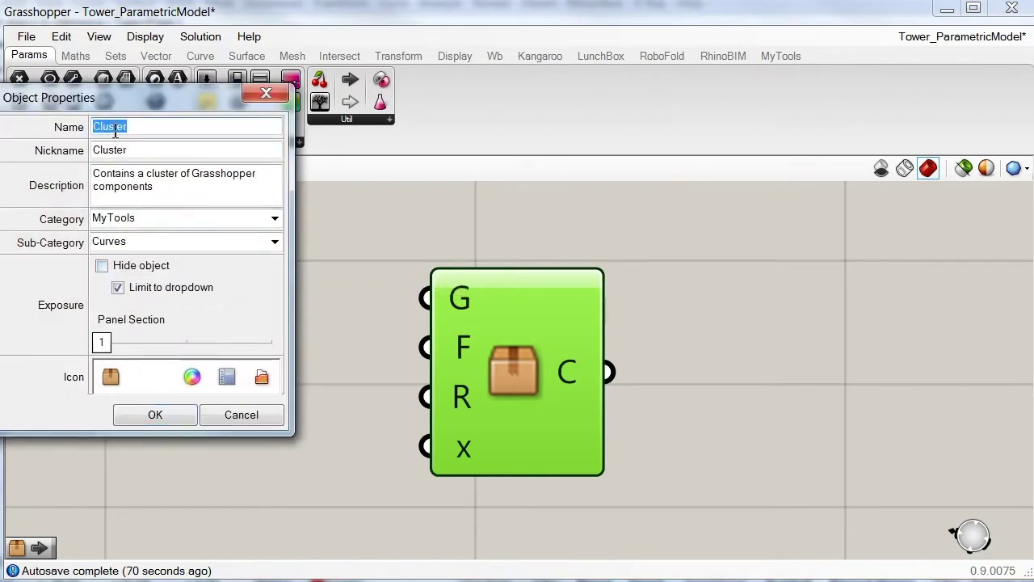
pyautogui.write('Oval')
pyautogui.press('Tab')
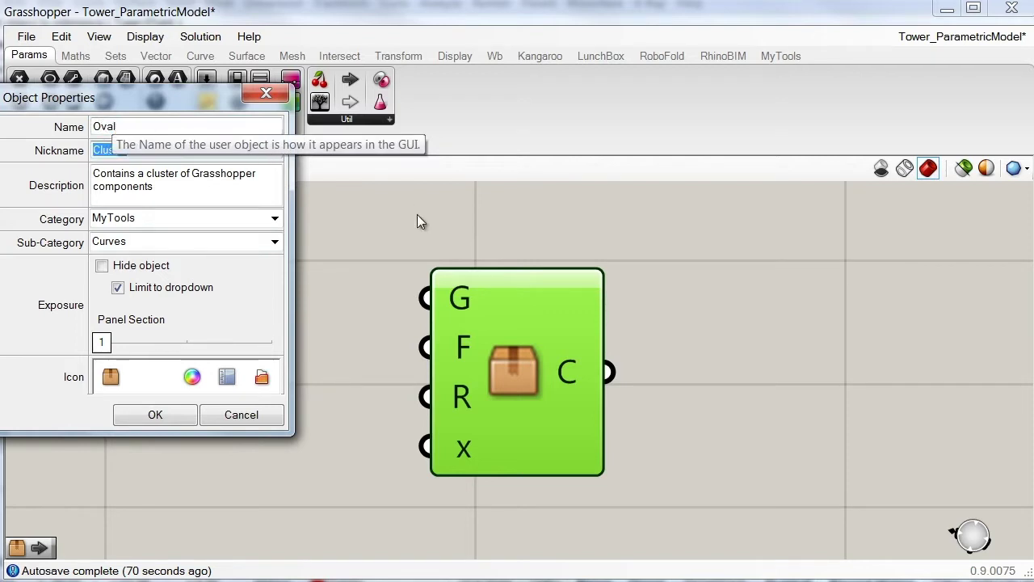
pyautogui.write('Oval')
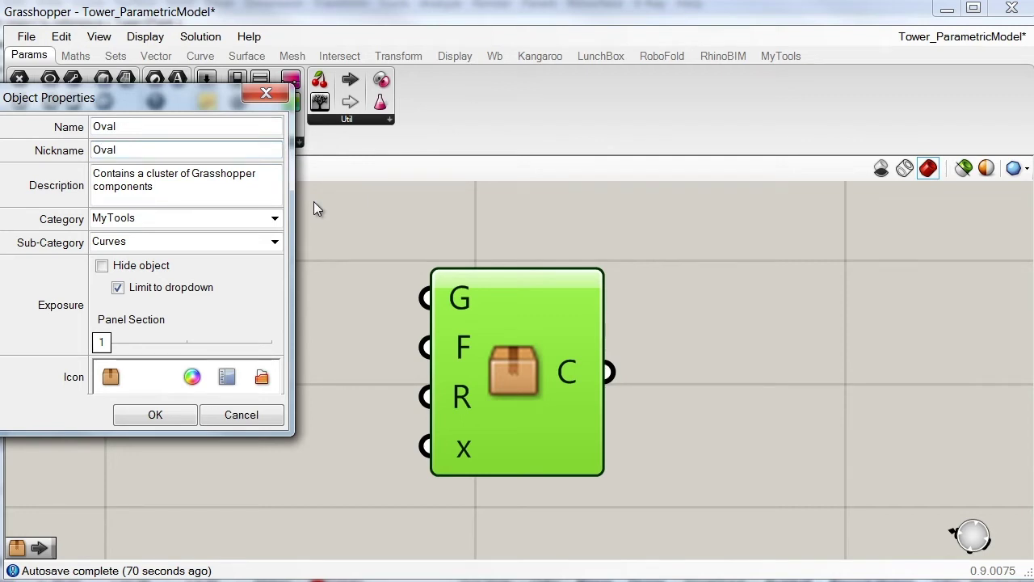
# - Describe the user object as "Creates an Oval", turn off Limit to dropdown, and create it
pyautogui.click(105, 179)
pyautogui.hotkey('ctrl', 'a')
pyautogui.write('Creates an o')
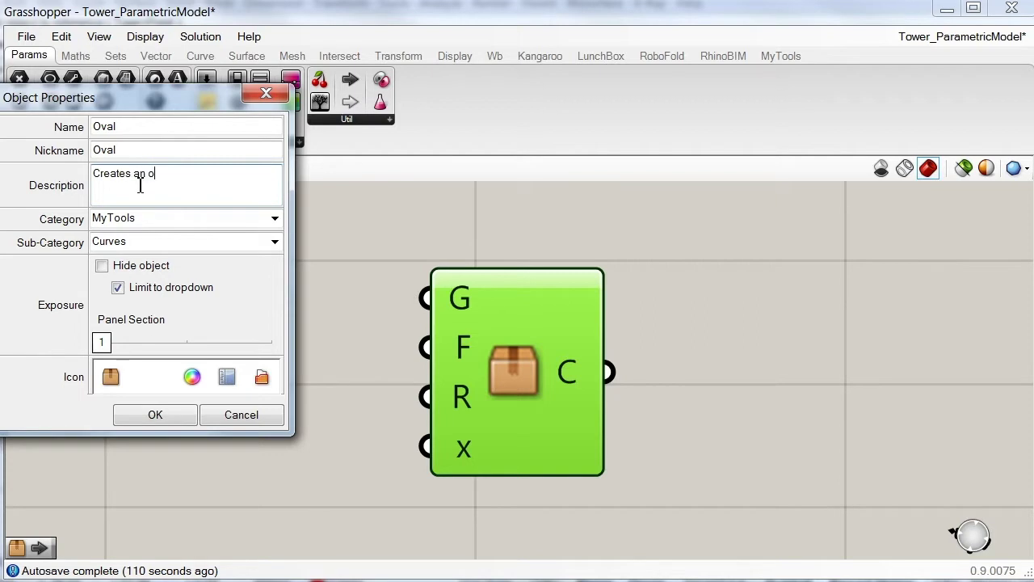
pyautogui.write('val')
pyautogui.press('BackSpace')
pyautogui.press('BackSpace')
pyautogui.press('BackSpace')
pyautogui.press('BackSpace')
pyautogui.write('Oval')
pyautogui.click(186, 287)
pyautogui.click(155, 407)
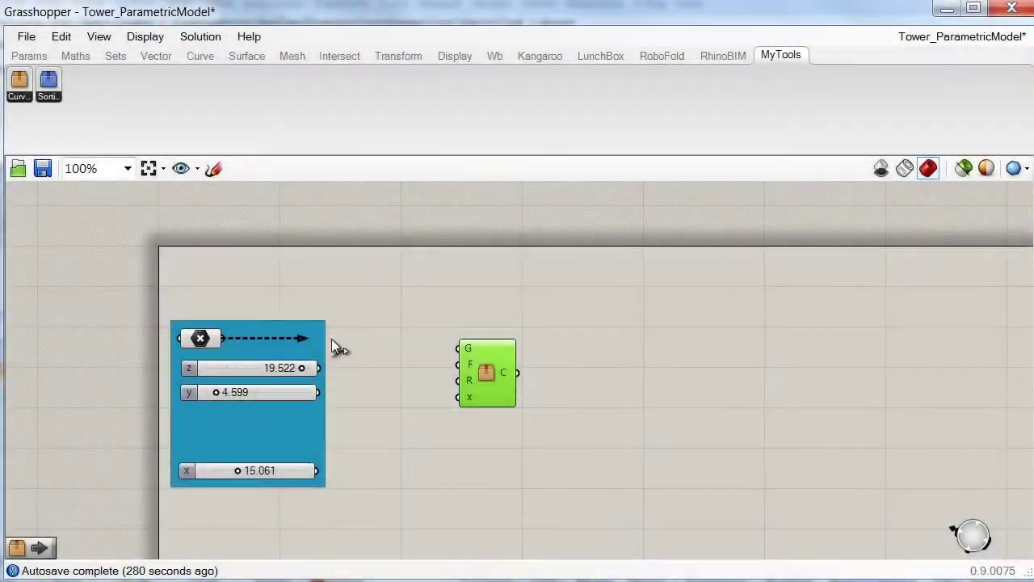
# - Connect the point and the z, y and x sliders to the Oval cluster's G, F, R and x inputs respectively
pyautogui.moveTo(332, 341); pyautogui.dragTo(319, 369)
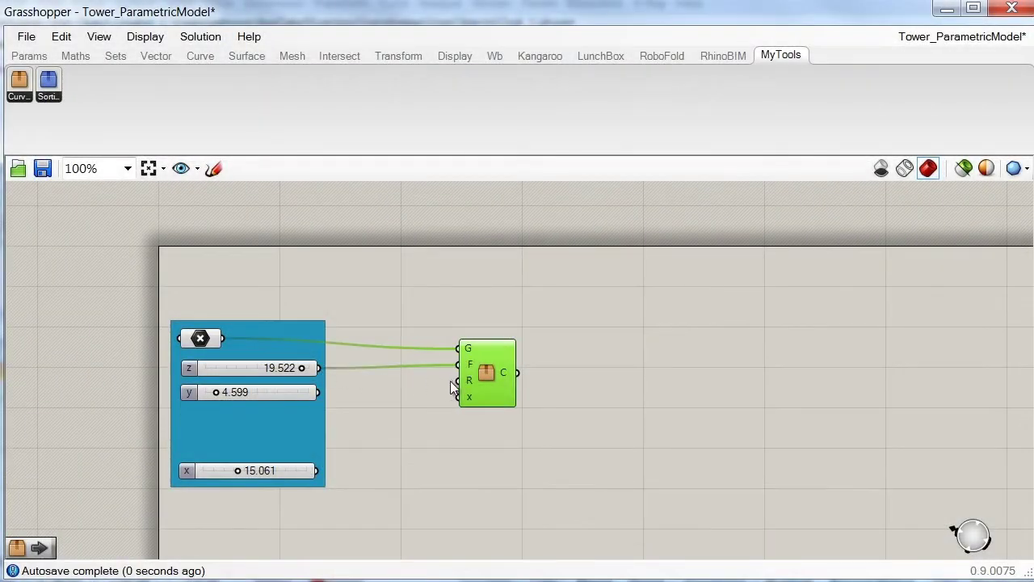
pyautogui.moveTo(458, 381); pyautogui.dragTo(318, 392)
pyautogui.moveTo(458, 396); pyautogui.dragTo(316, 471)
pyautogui.moveTo(484, 377)
pyautogui.mouseDown()
pyautogui.moveTo(436, 429)
pyautogui.moveTo(421, 417)
pyautogui.moveTo(538, 413)
pyautogui.moveTo(502, 413)
pyautogui.mouseUp()
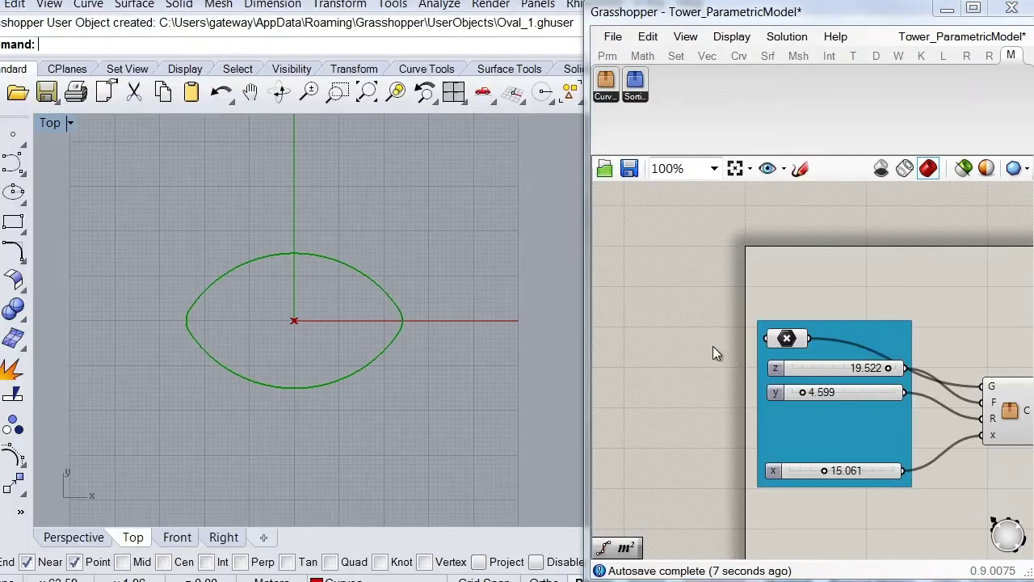
pyautogui.moveTo(713, 346); pyautogui.dragTo(789, 394, button='right')
pyautogui.moveTo(610, 330); pyautogui.dragTo(634, 329)
pyautogui.moveTo(637, 407); pyautogui.dragTo(642, 410)
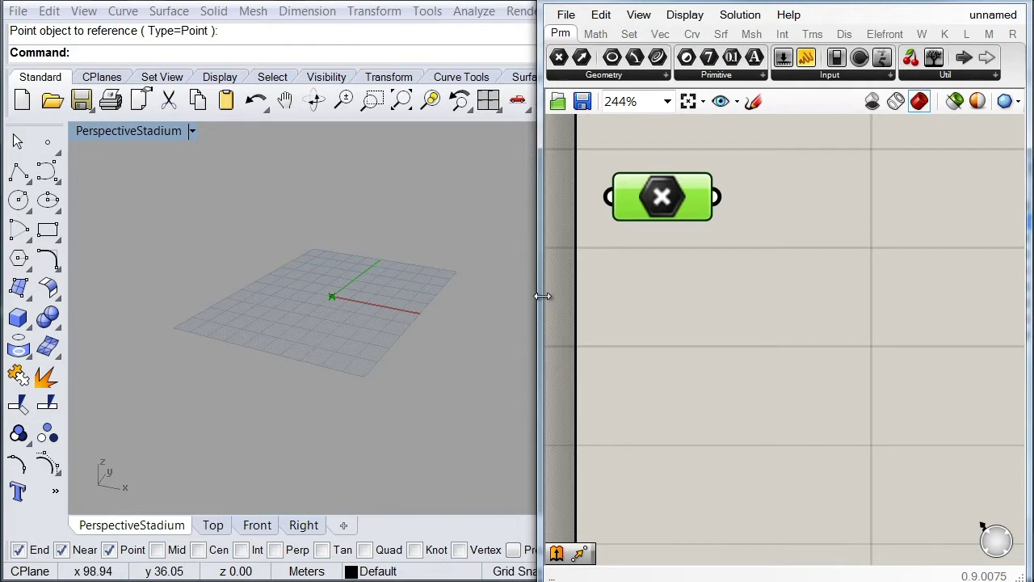
# - Widen the Grasshopper window in the stadium file and place the Oval user object beside the point parameter
pyautogui.moveTo(541, 297); pyautogui.dragTo(390, 297)
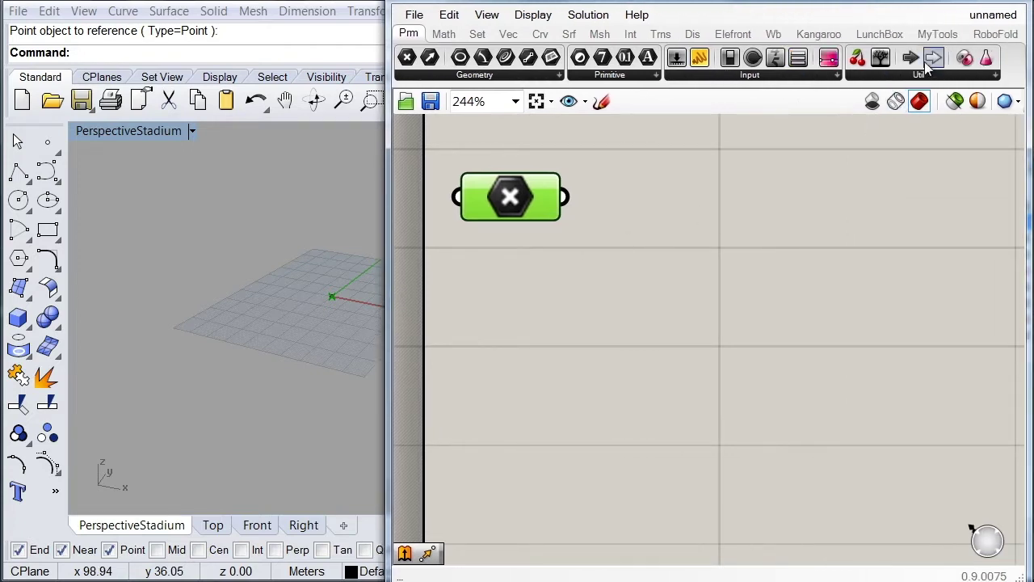
pyautogui.click(937, 36)
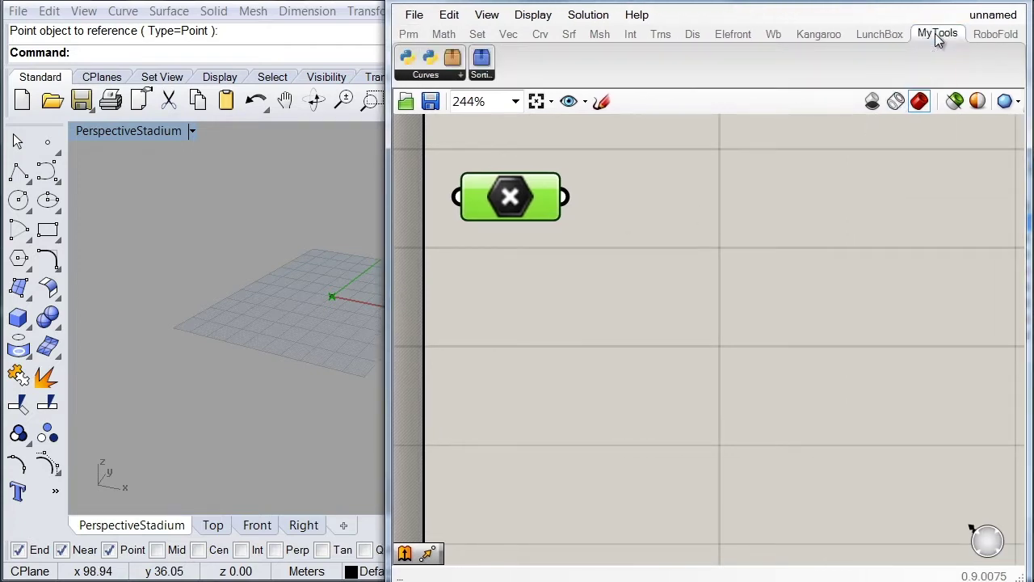
pyautogui.click(439, 75)
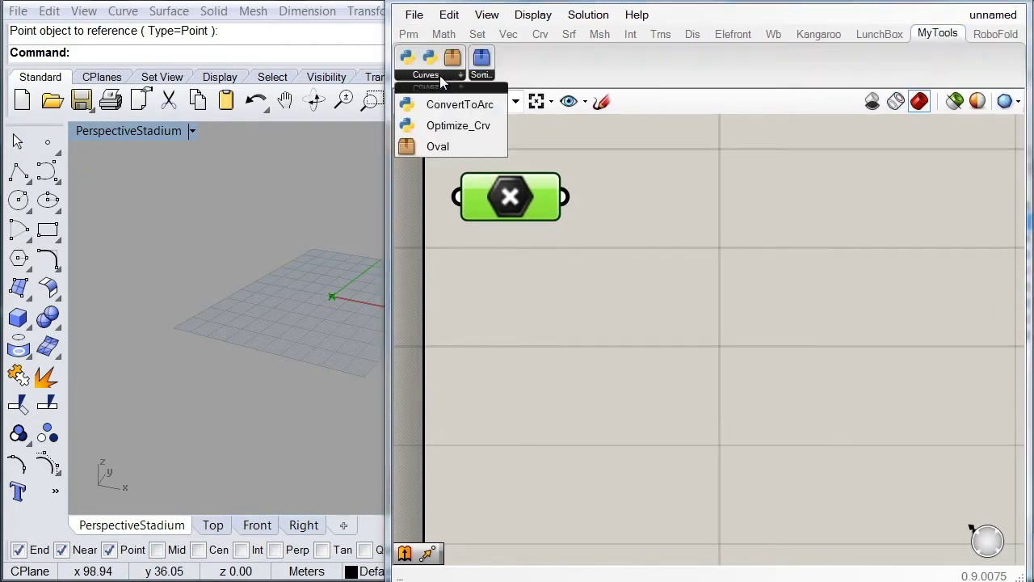
pyautogui.click(441, 146)
pyautogui.click(756, 291)
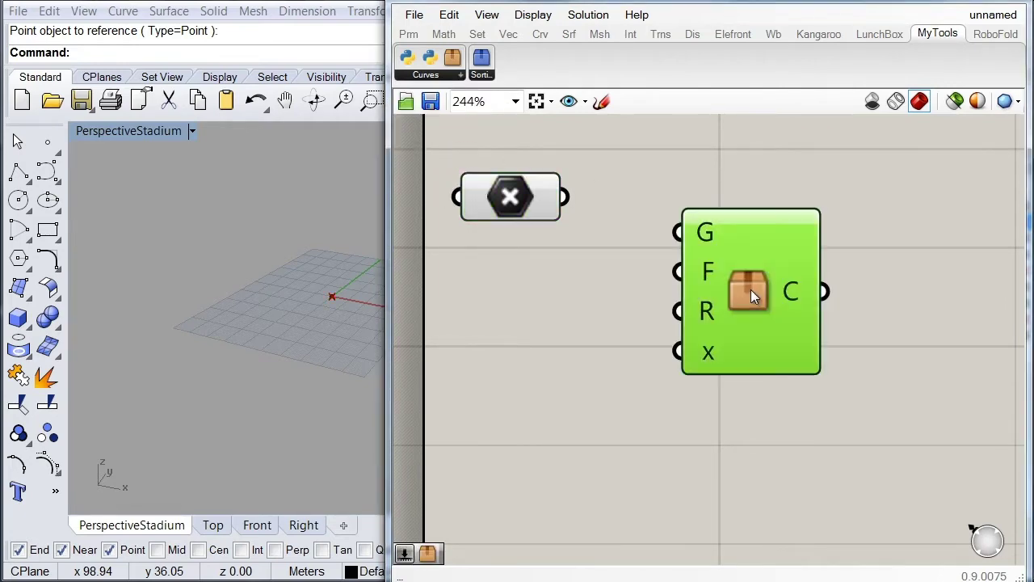
# - Open the Oval cluster to examine its inputs and inner network, and return to the main definition
pyautogui.doubleClick(756, 287)
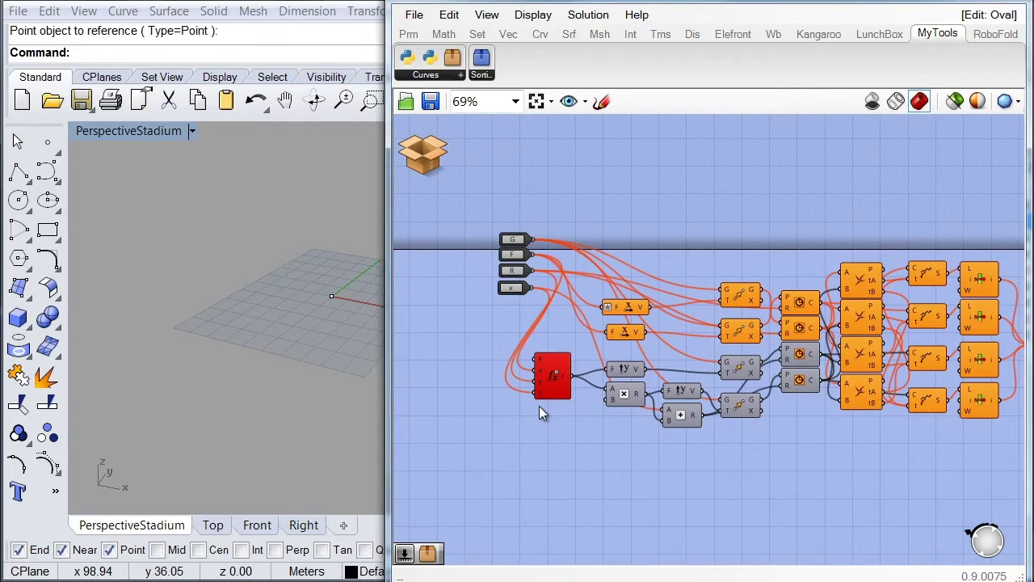
pyautogui.scroll(2, 539, 406)
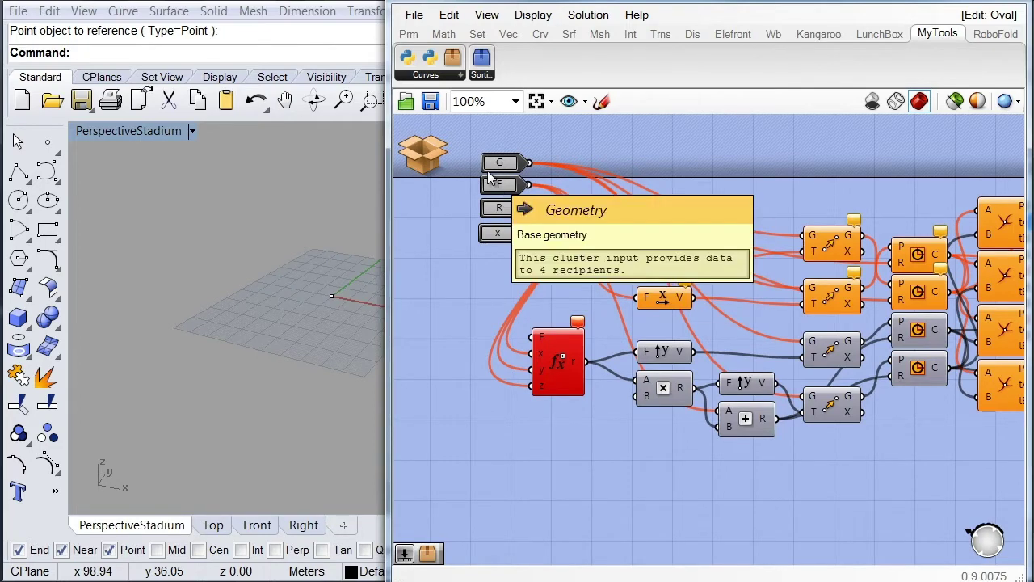
pyautogui.click(425, 153)
pyautogui.click(476, 213)
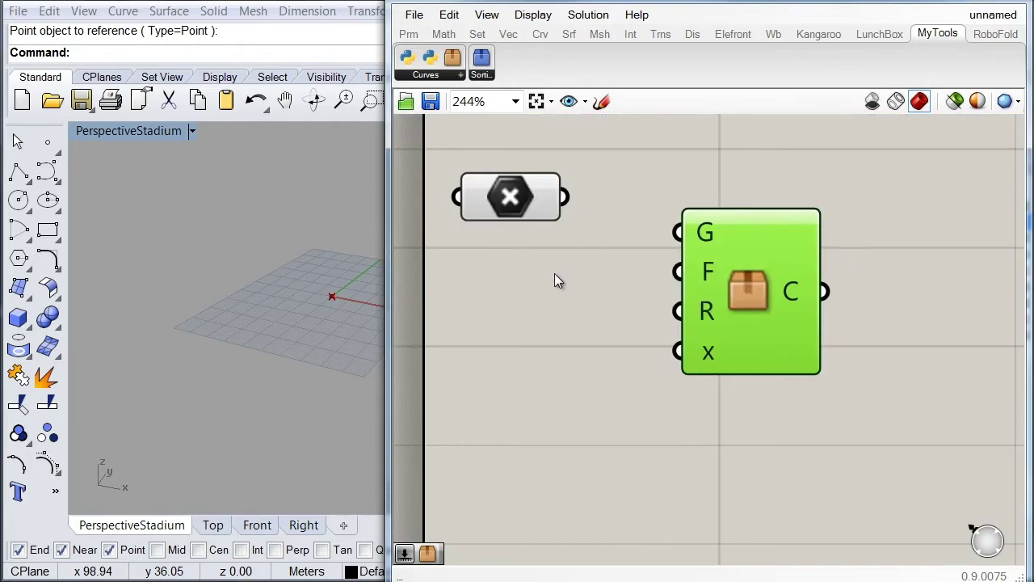
# - Connect the point parameter to the Oval cluster's G input and add a Number Slider below the point
pyautogui.moveTo(683, 236); pyautogui.dragTo(564, 198)
pyautogui.moveTo(729, 276); pyautogui.dragTo(760, 265)
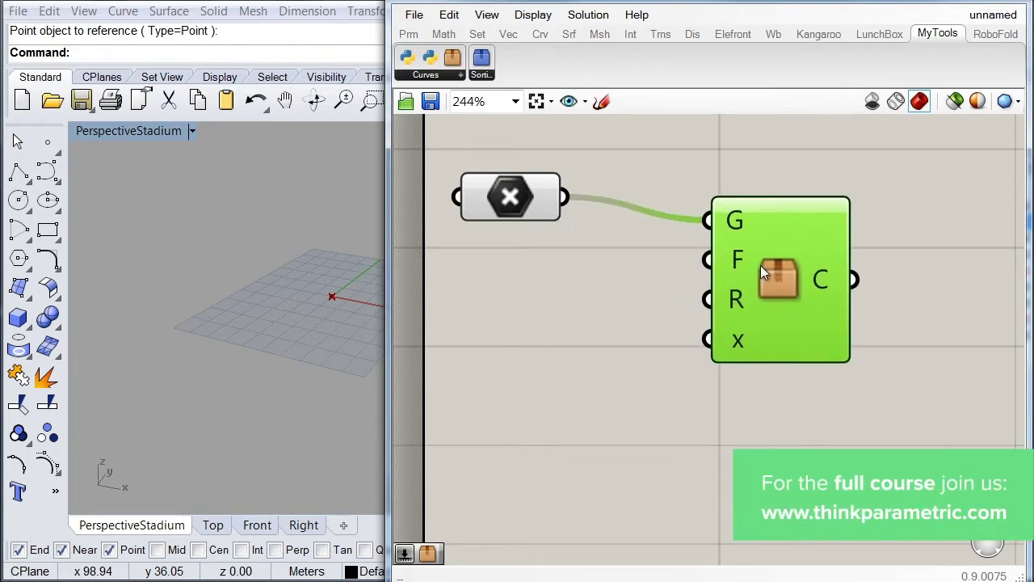
pyautogui.click(480, 349)
pyautogui.doubleClick(480, 348)
pyautogui.write('slice')
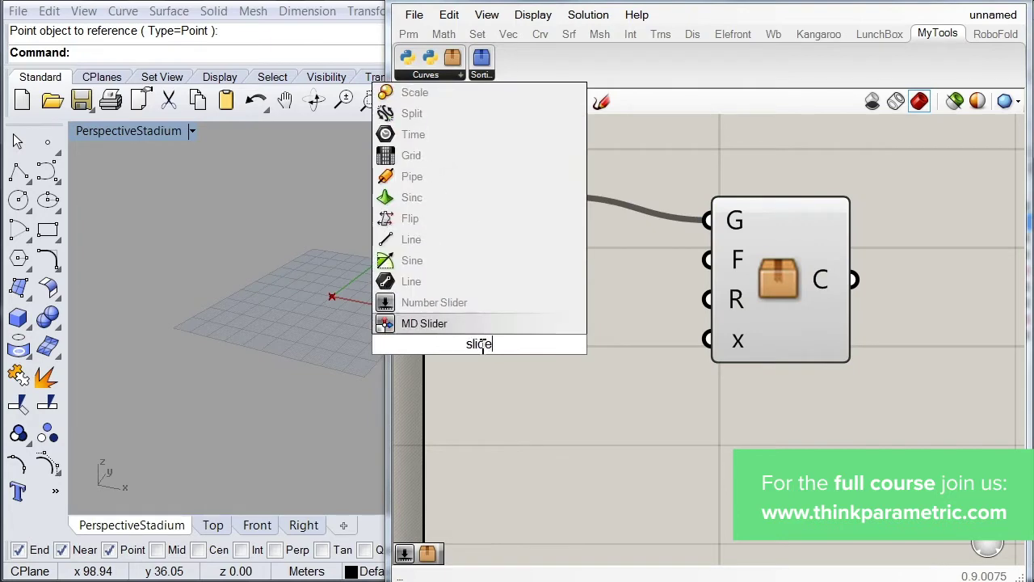
pyautogui.write('r')
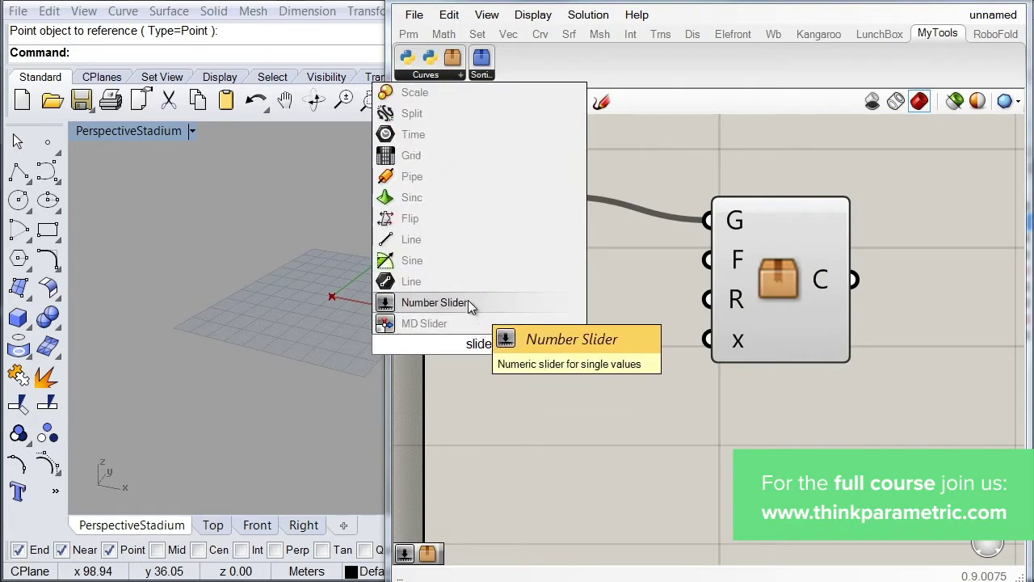
pyautogui.click(469, 301)
# - Set the number slider's domain from 0 to 131
pyautogui.scroll(-3, 558, 288)
pyautogui.click(483, 321)
pyautogui.doubleClick(483, 320)
pyautogui.scroll(3, 564, 373)
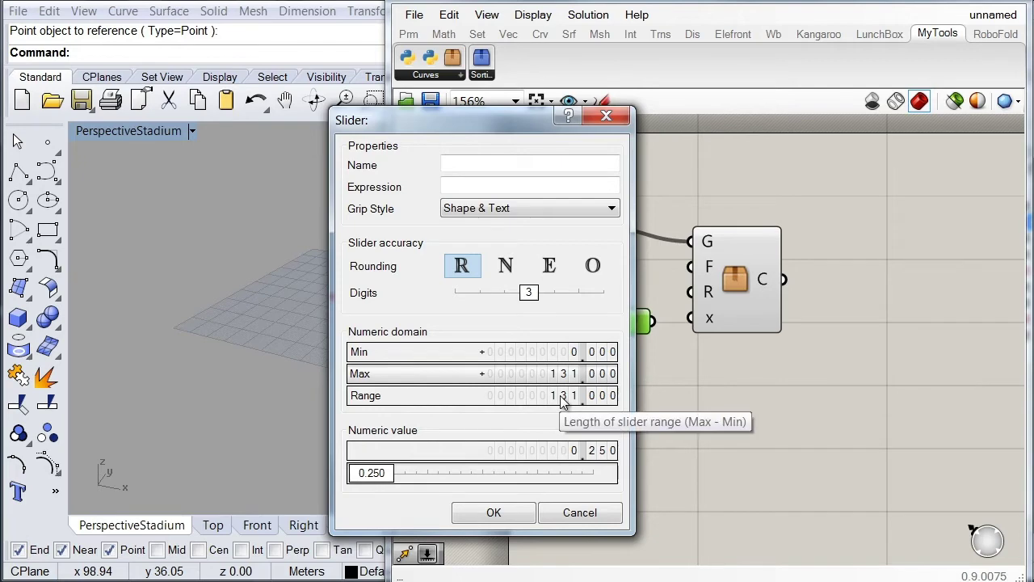
pyautogui.click(518, 515)
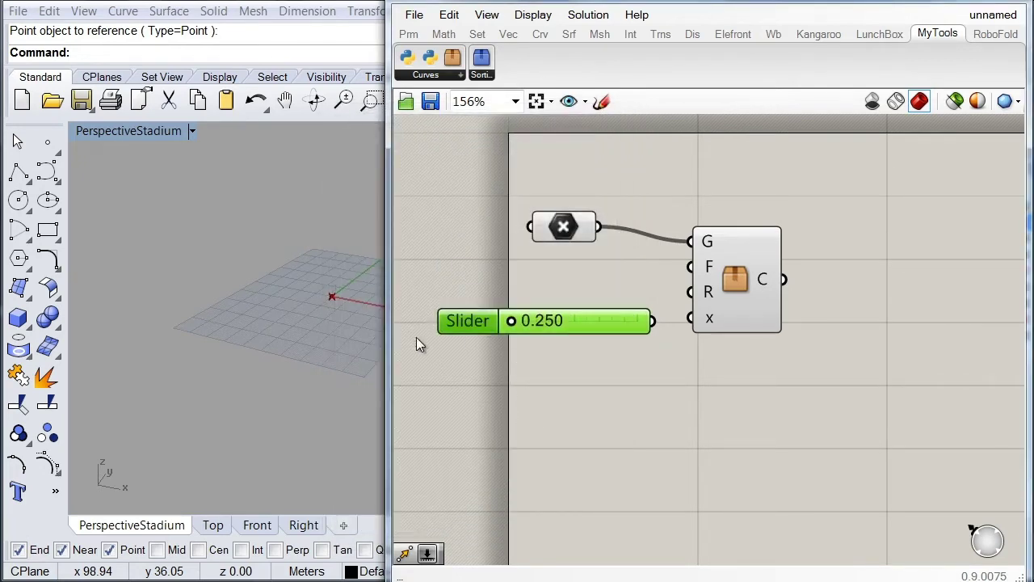
# - Connect the number slider to the Oval's F input and two copies of it to the R and x inputs
pyautogui.keyDown('shift'); pyautogui.moveTo(282, 315); pyautogui.dragTo(174, 336, button='right'); pyautogui.keyUp('shift')
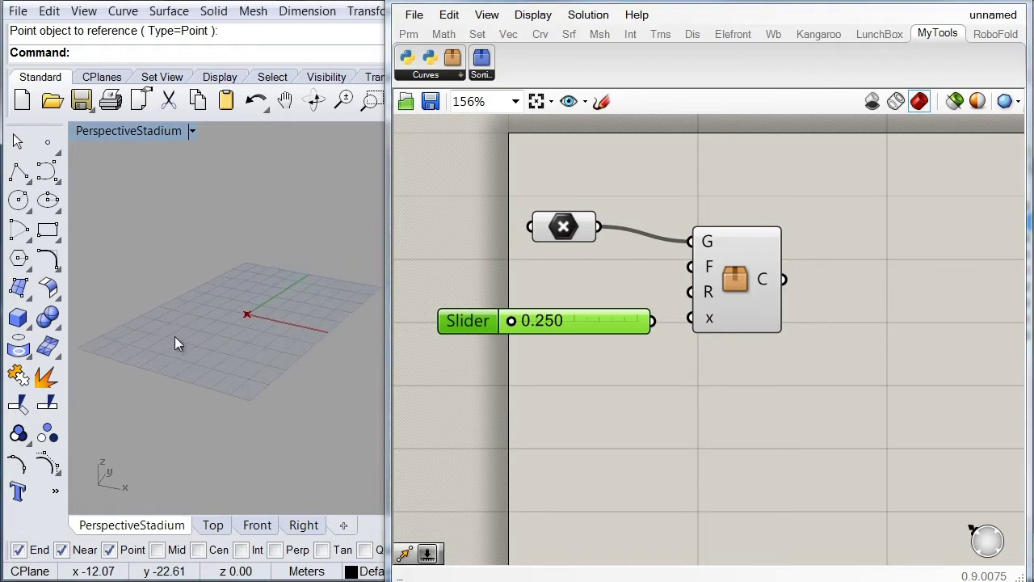
pyautogui.moveTo(570, 323)
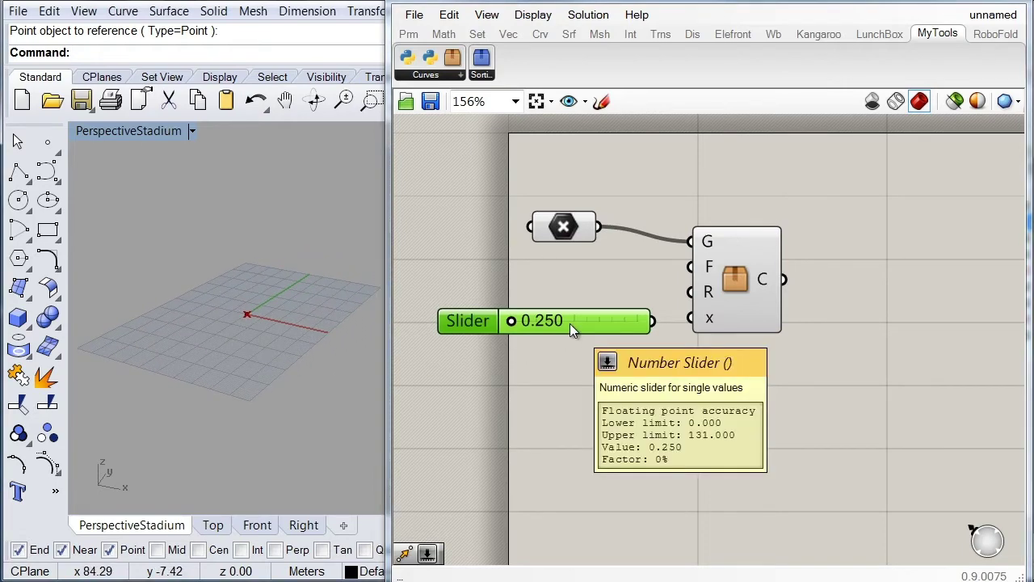
pyautogui.moveTo(487, 322); pyautogui.dragTo(477, 308)
pyautogui.moveTo(647, 307); pyautogui.dragTo(679, 268)
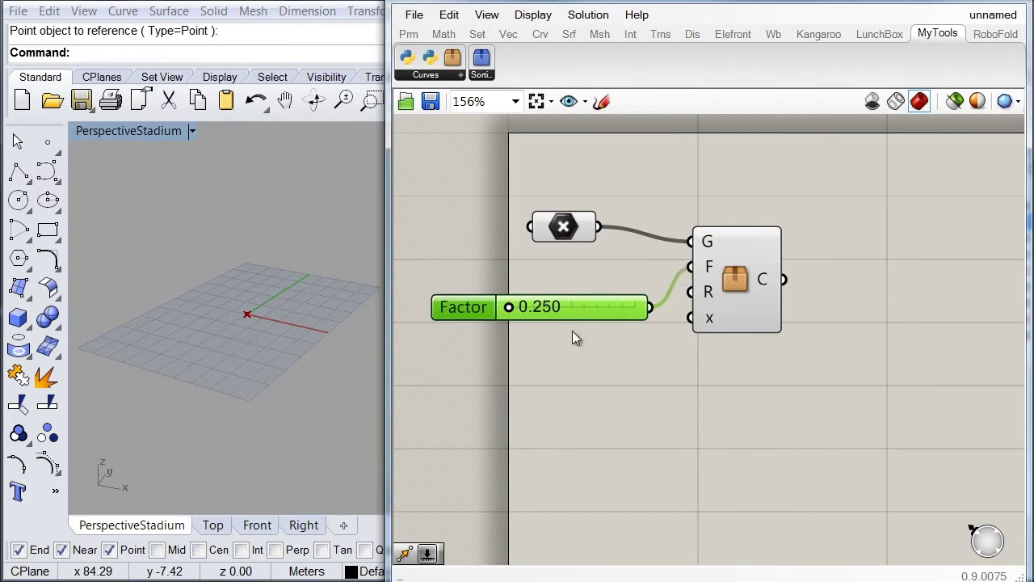
pyautogui.moveTo(467, 303); pyautogui.dragTo(459, 359)
pyautogui.moveTo(654, 315); pyautogui.dragTo(690, 292)
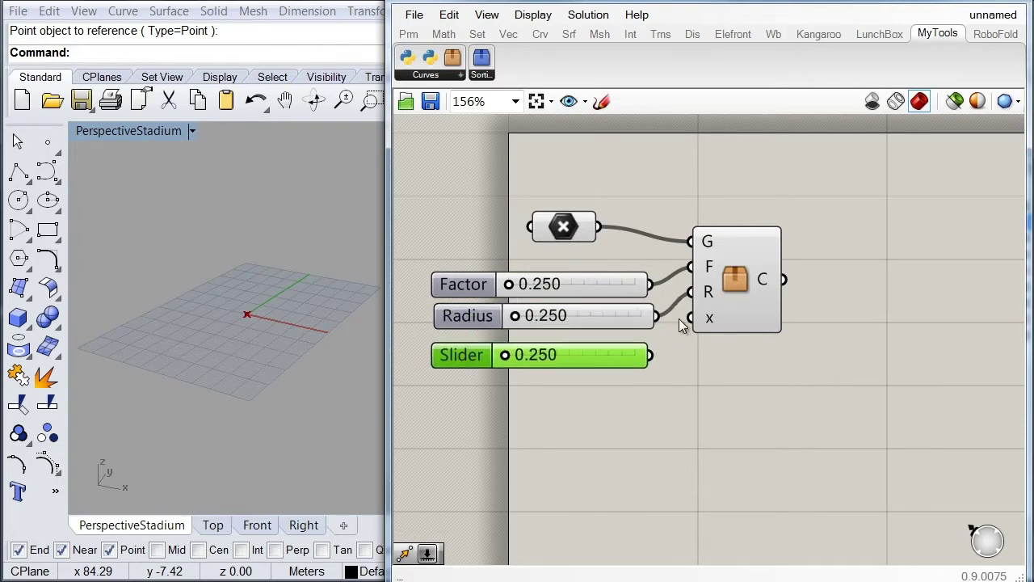
pyautogui.moveTo(651, 355); pyautogui.dragTo(691, 318)
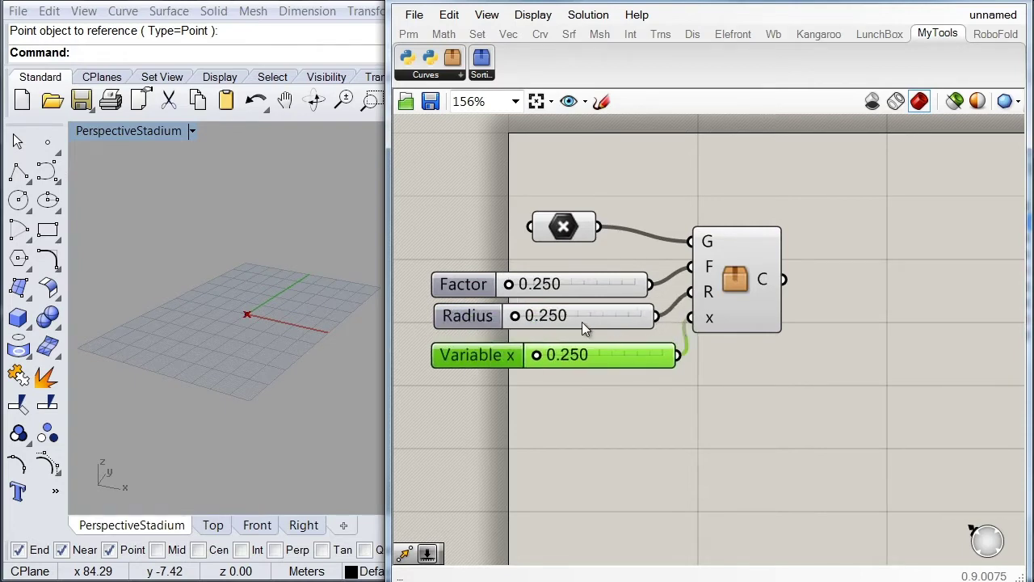
# - Set the Factor slider to 50, the Radius slider to 100 and the Variable x slider to 120
pyautogui.doubleClick(565, 287)
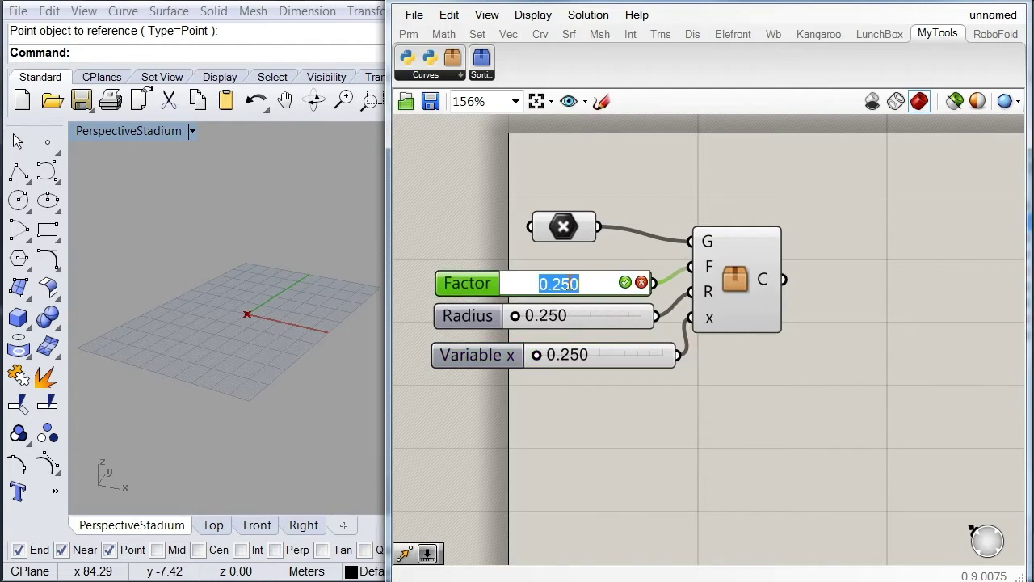
pyautogui.write('50')
pyautogui.press('Return')
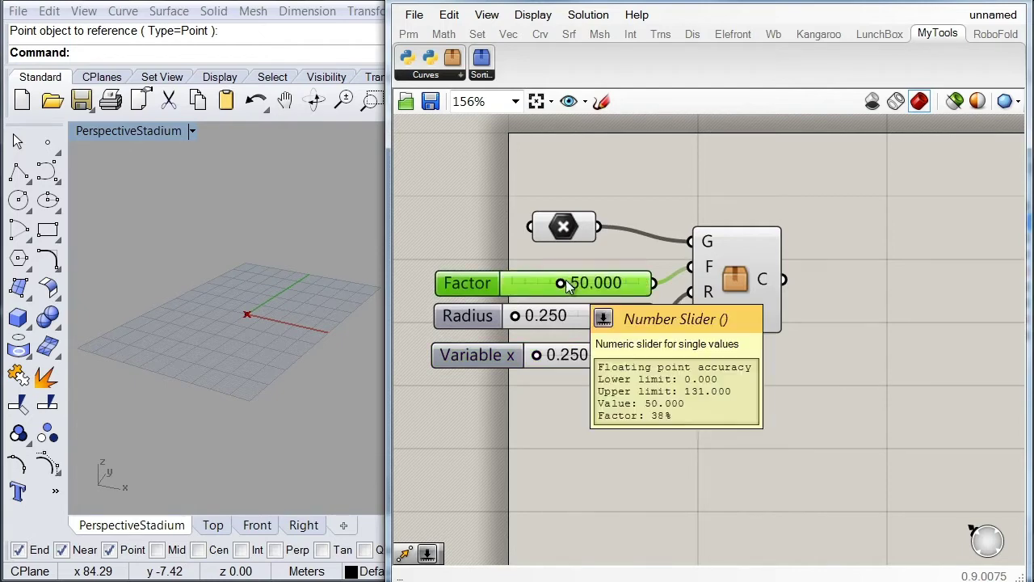
pyautogui.doubleClick(572, 314)
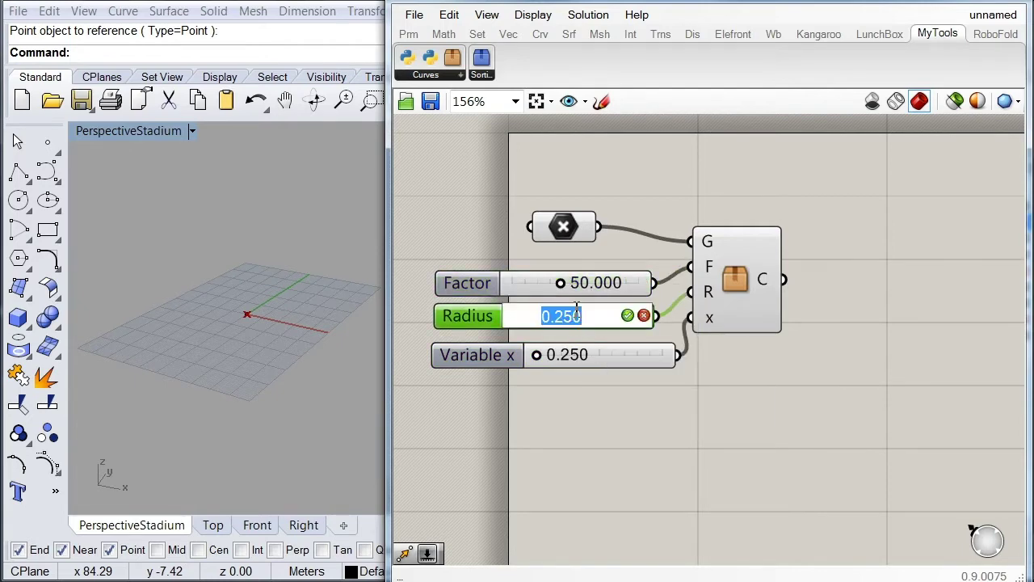
pyautogui.write('100')
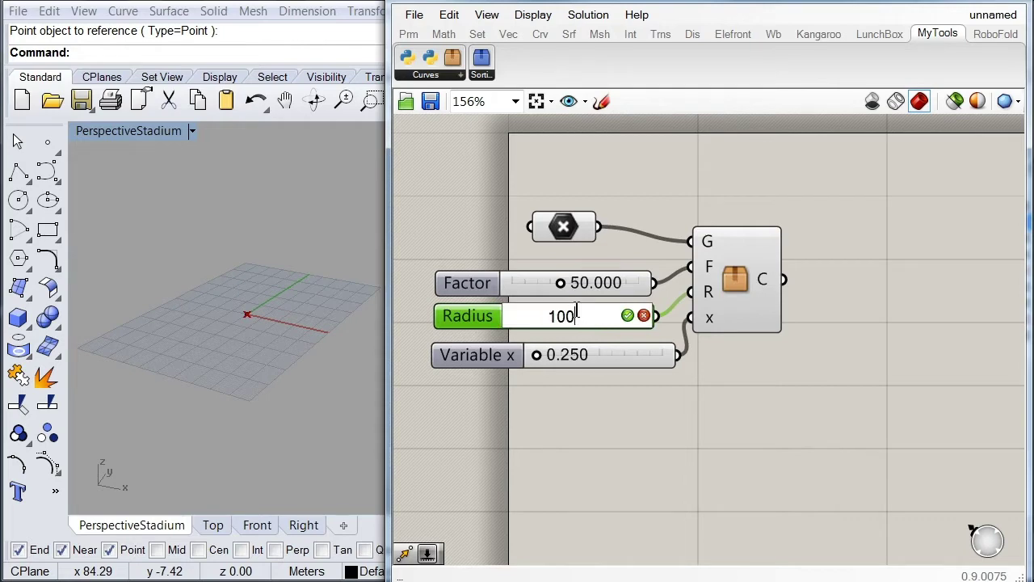
pyautogui.press('Return')
pyautogui.doubleClick(580, 354)
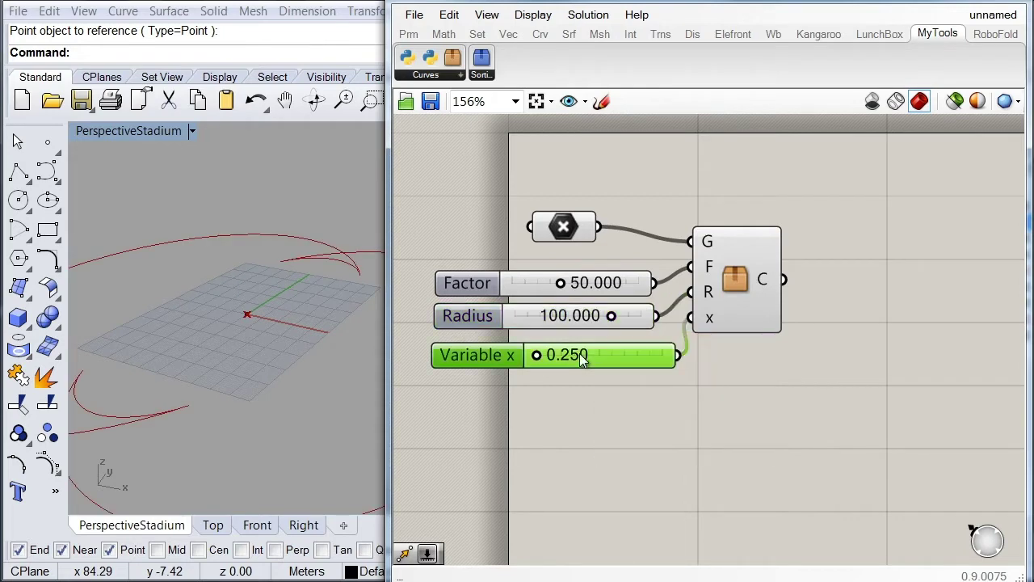
pyautogui.write('120')
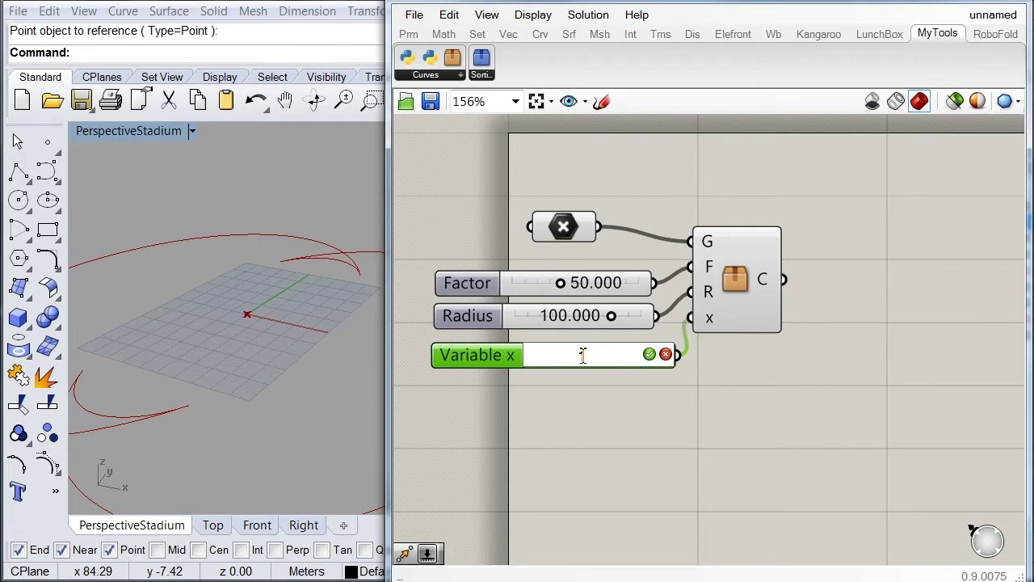
pyautogui.click(649, 354)
# - Select the Oval cluster and show its whole previewed curve in Rhino's Top view
pyautogui.click(749, 301)
pyautogui.doubleClick(86, 134)
pyautogui.doubleClick(86, 133)
pyautogui.scroll(-4, 145, 174)
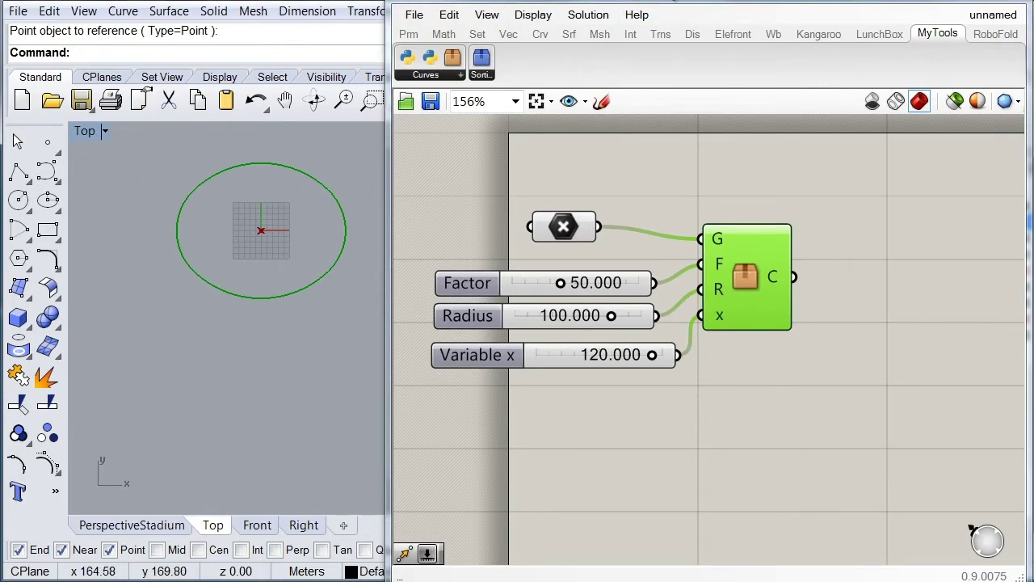
# - Collapse Grasshopper and turn on Rhino's Frames layer to compare the oval with the stadium floor plan
pyautogui.doubleClick(808, 14)
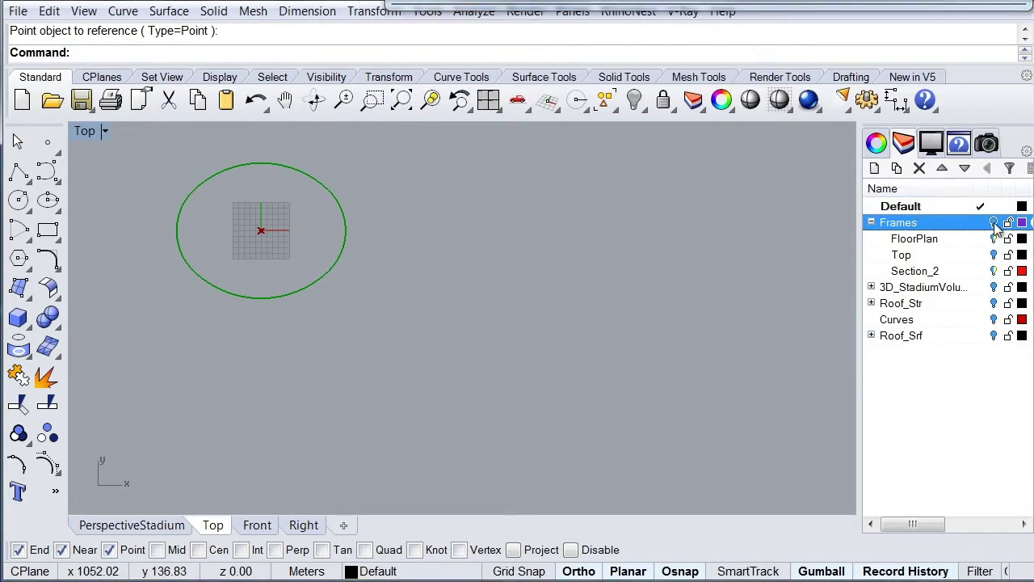
pyautogui.click(994, 222)
pyautogui.scroll(3, 267, 247)
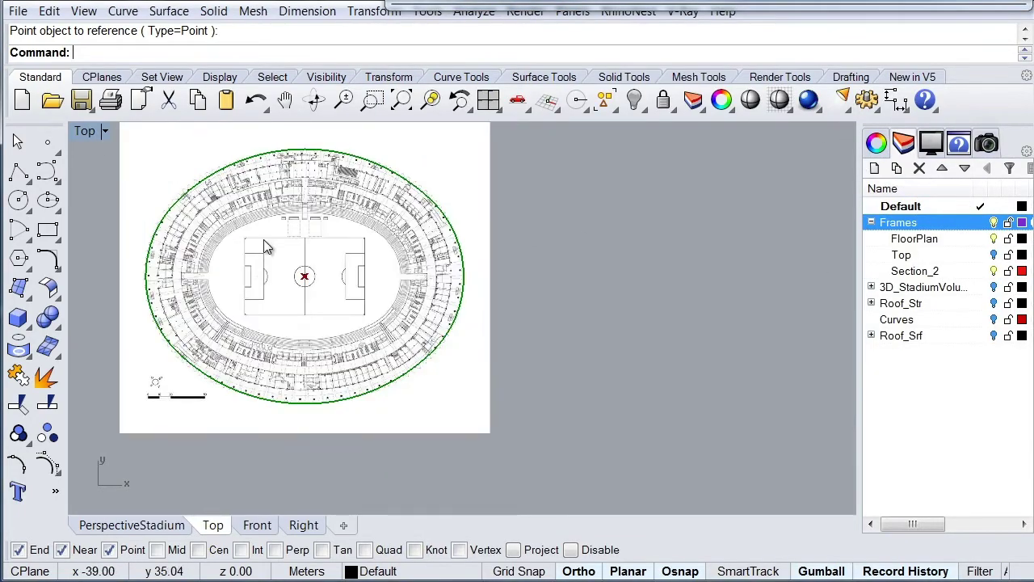
pyautogui.scroll(2, 274, 240)
pyautogui.scroll(-2, 353, 266)
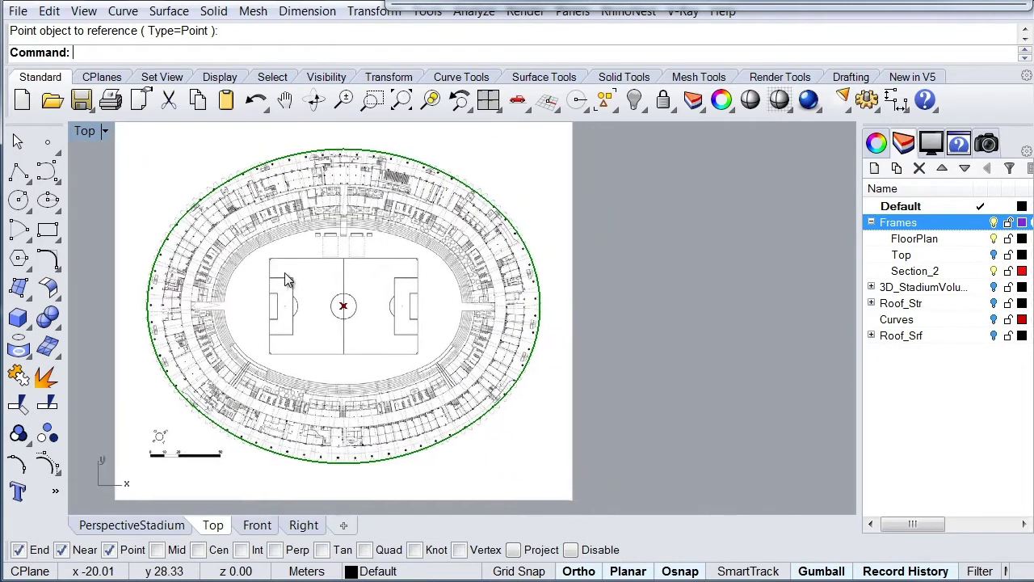
# - Restore Grasshopper and fit the oval to the floor plan with Factor set to 46 and Radius to 102
pyautogui.doubleClick(695, 5)
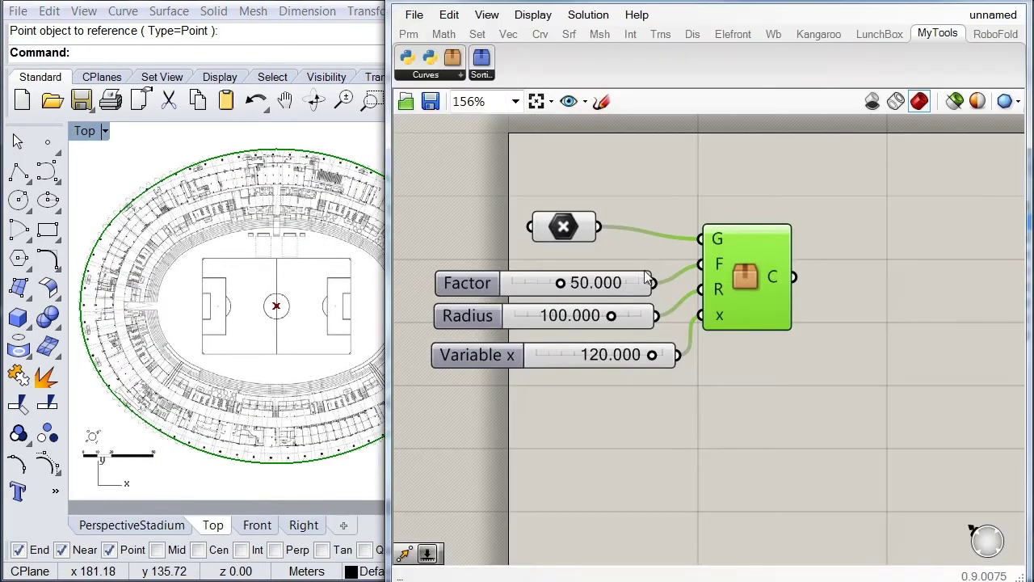
pyautogui.doubleClick(578, 285)
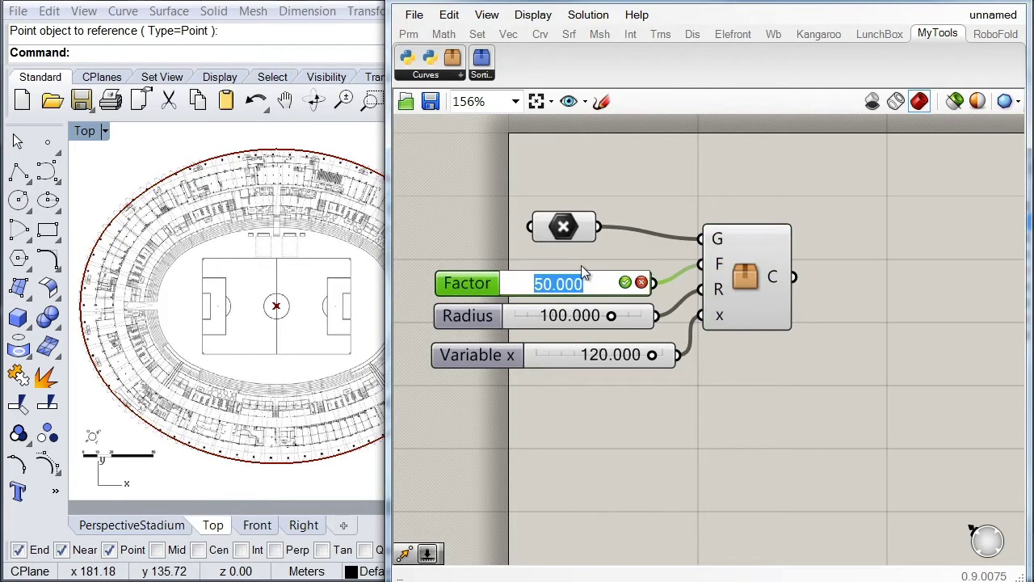
pyautogui.write('46')
pyautogui.click(626, 281)
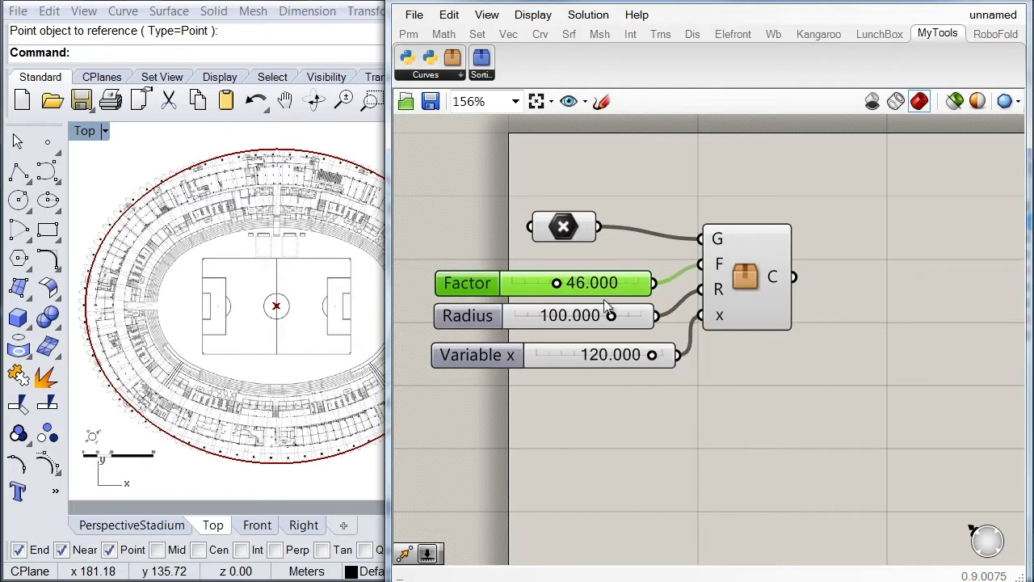
pyautogui.doubleClick(596, 319)
pyautogui.write('102')
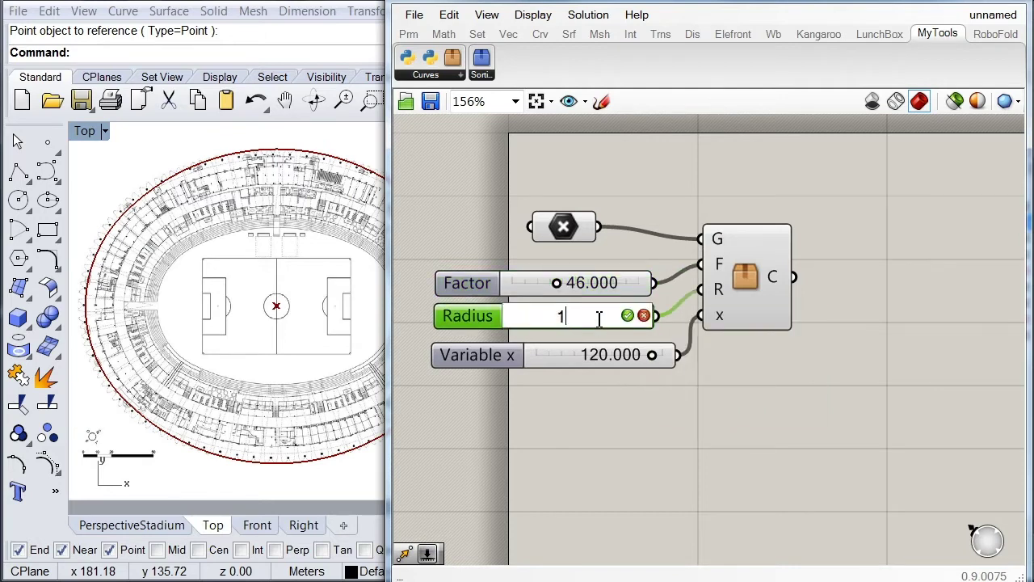
pyautogui.click(624, 316)
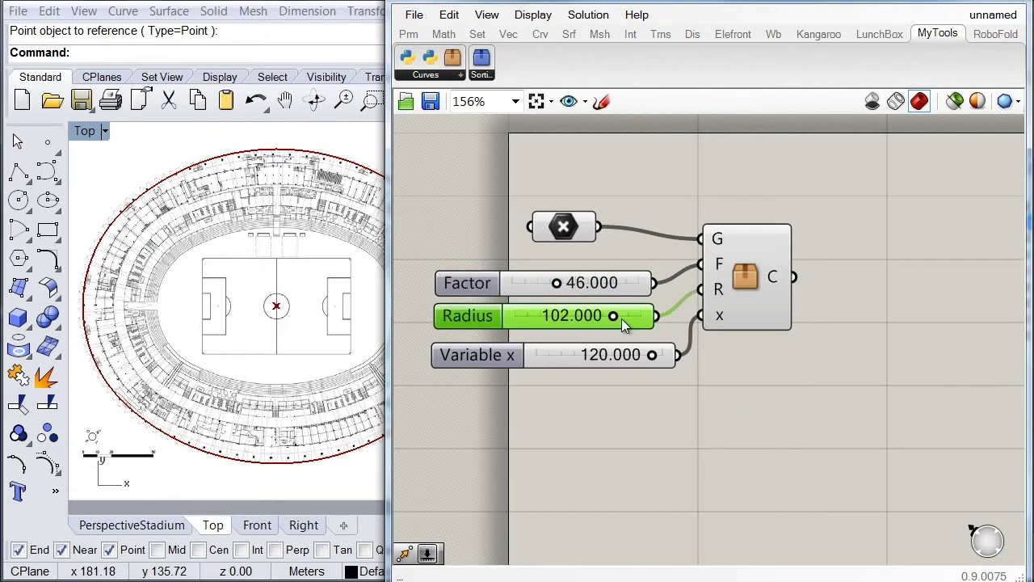
# - Set the Variable x slider to 116
pyautogui.doubleClick(635, 354)
pyautogui.write('116')
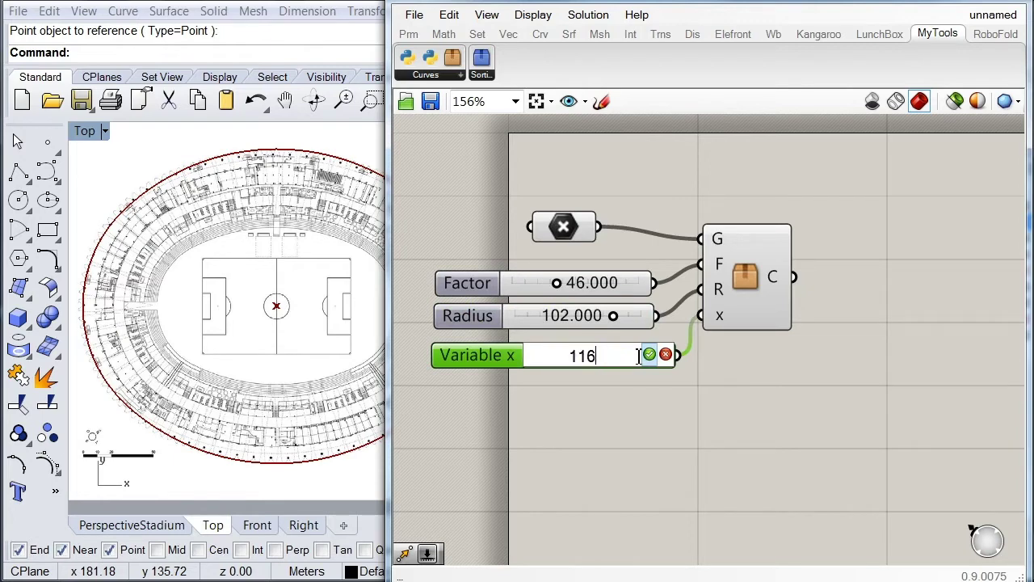
pyautogui.click(650, 354)
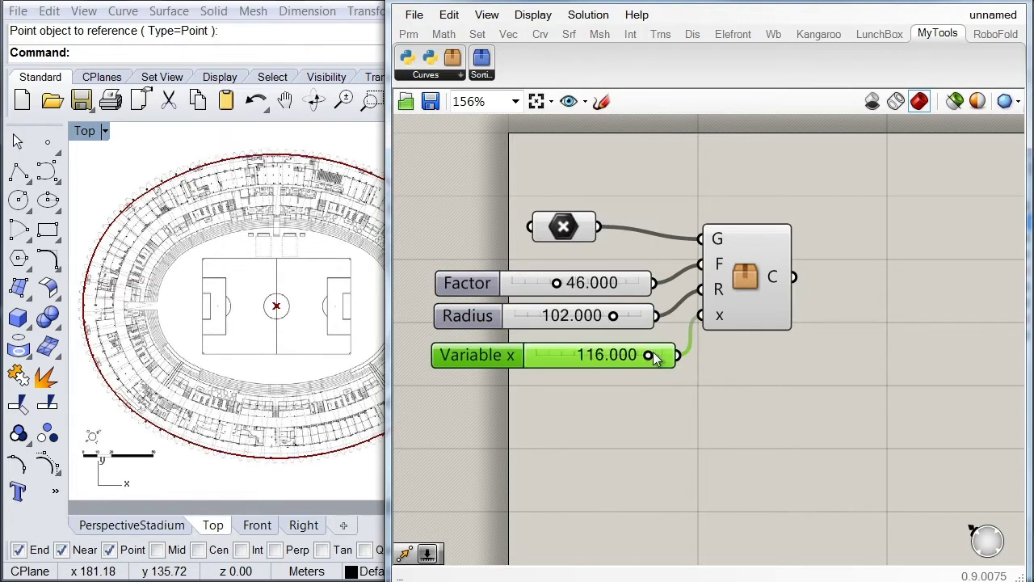
# - Collapse Grasshopper, turn on Rhino's Top sublayer under Frames to show the roof plan, and restore Grasshopper
pyautogui.moveTo(389, 162); pyautogui.dragTo(502, 162)
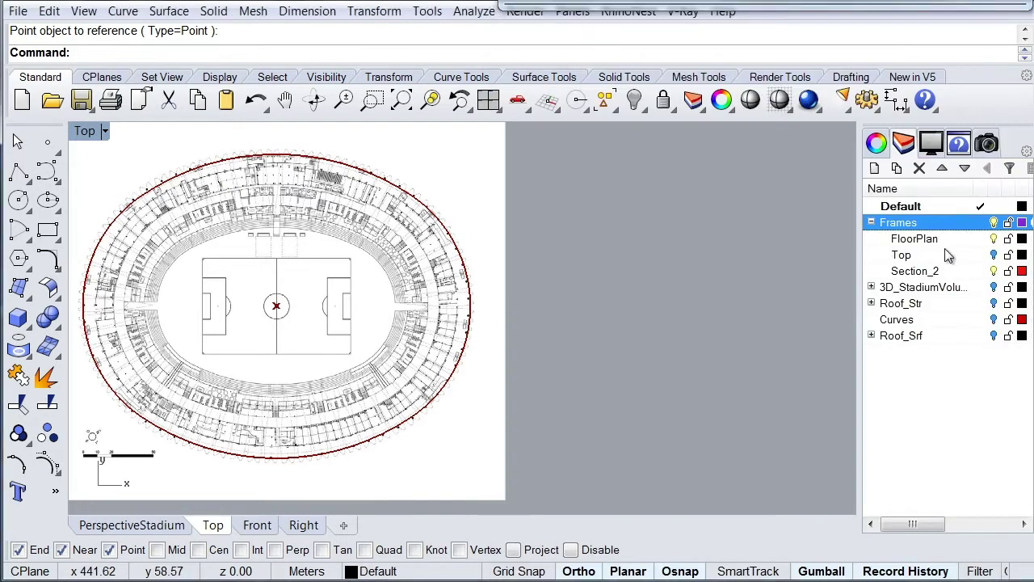
pyautogui.click(995, 255)
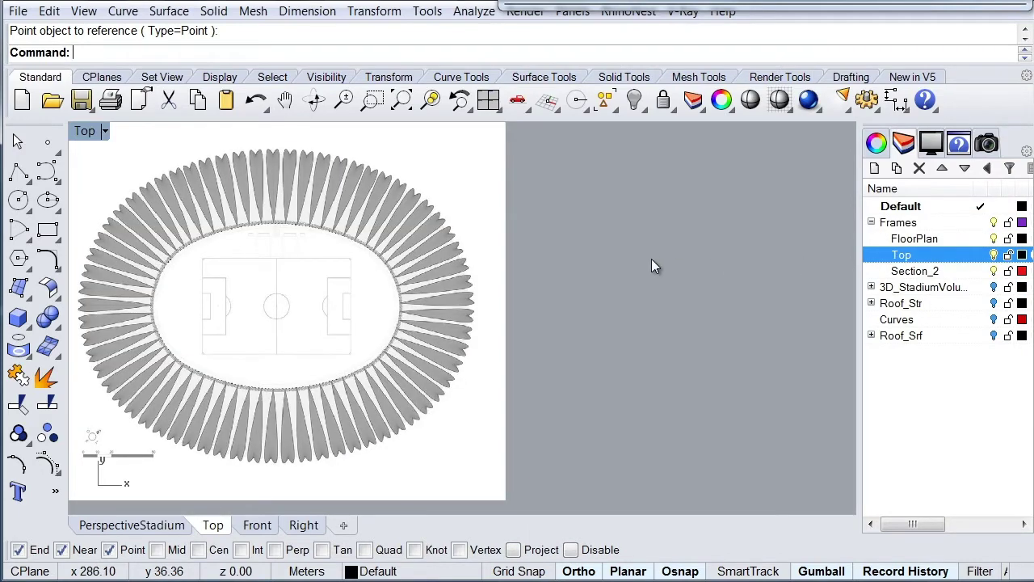
pyautogui.click(699, 4)
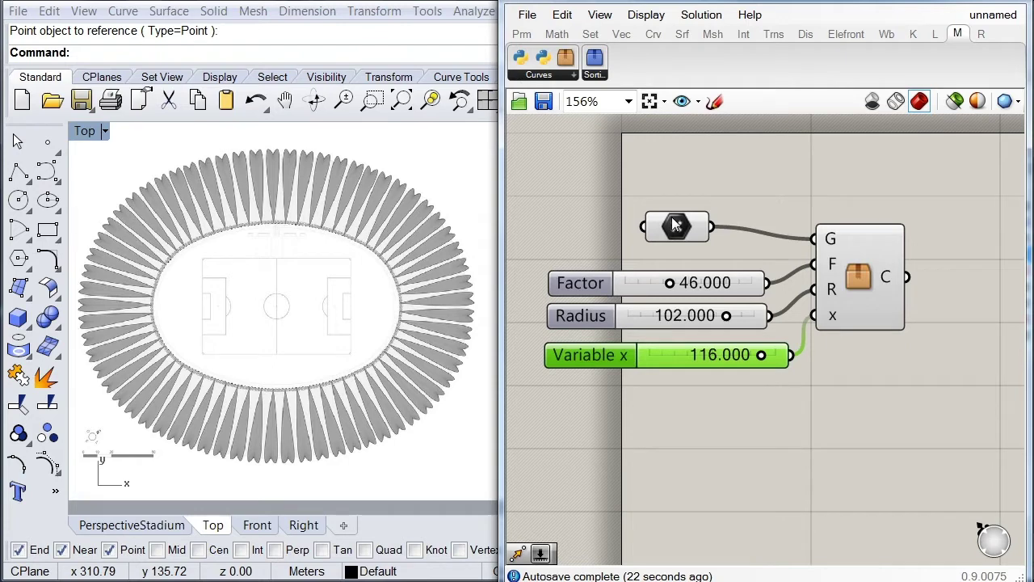
# - Add a Move component beside the Oval cluster and wire the centre point into its geometry input
pyautogui.click(675, 232)
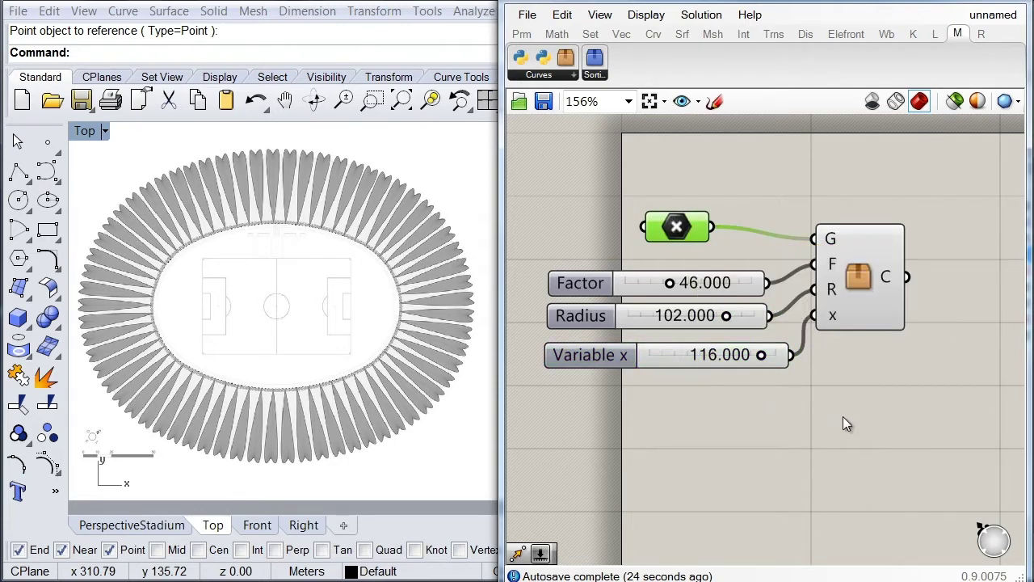
pyautogui.moveTo(843, 417); pyautogui.dragTo(769, 389, button='right')
pyautogui.moveTo(868, 407); pyautogui.dragTo(786, 401, button='right')
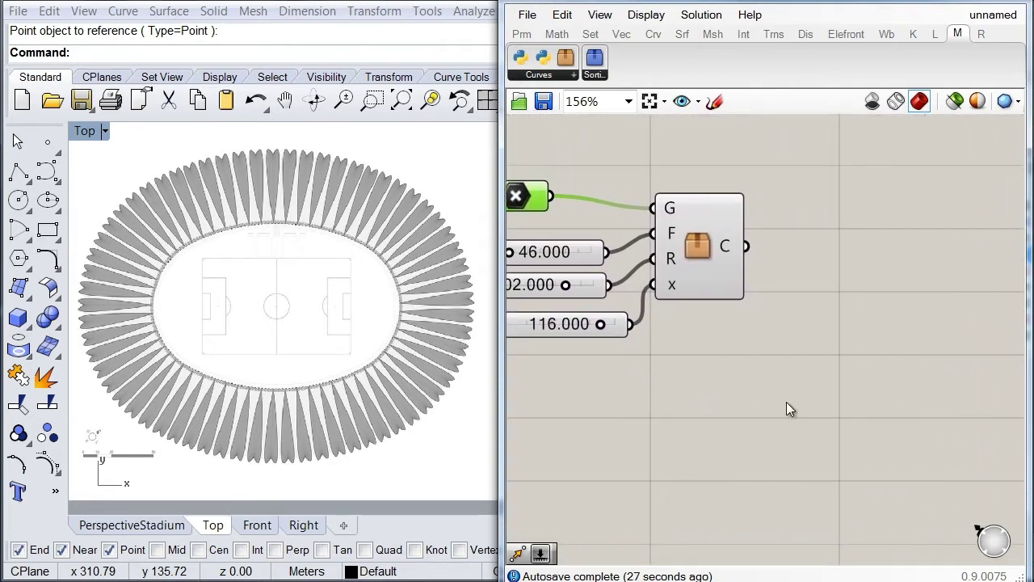
pyautogui.doubleClick(786, 402)
pyautogui.write('move')
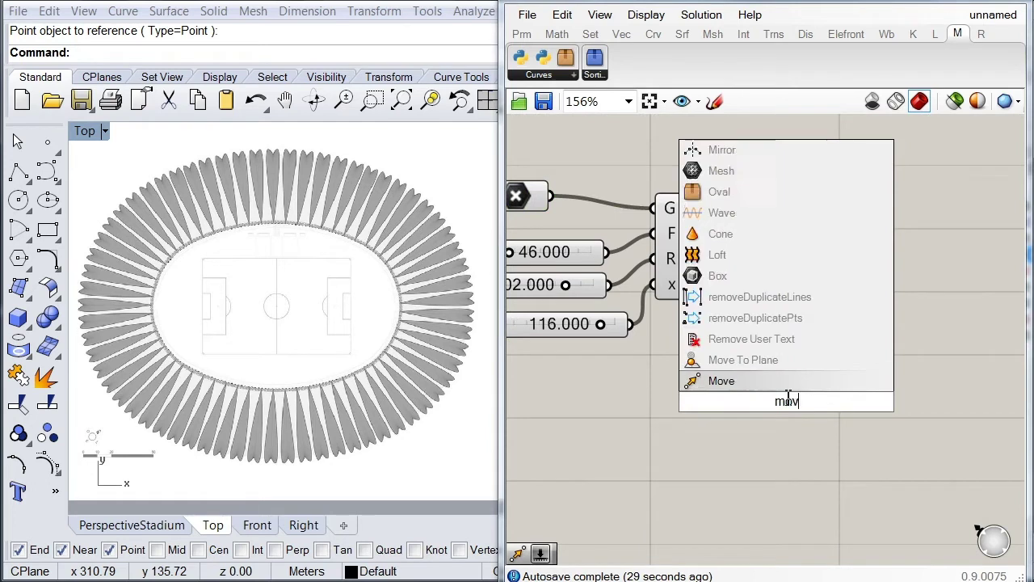
pyautogui.click(752, 380)
pyautogui.moveTo(747, 391); pyautogui.dragTo(564, 204)
pyautogui.moveTo(862, 330)
pyautogui.mouseDown()
pyautogui.moveTo(867, 314)
pyautogui.moveTo(871, 327)
pyautogui.mouseUp()
# - Add a Unit Z vector below the Oval cluster and connect it to the Move component's T input
pyautogui.doubleClick(705, 419)
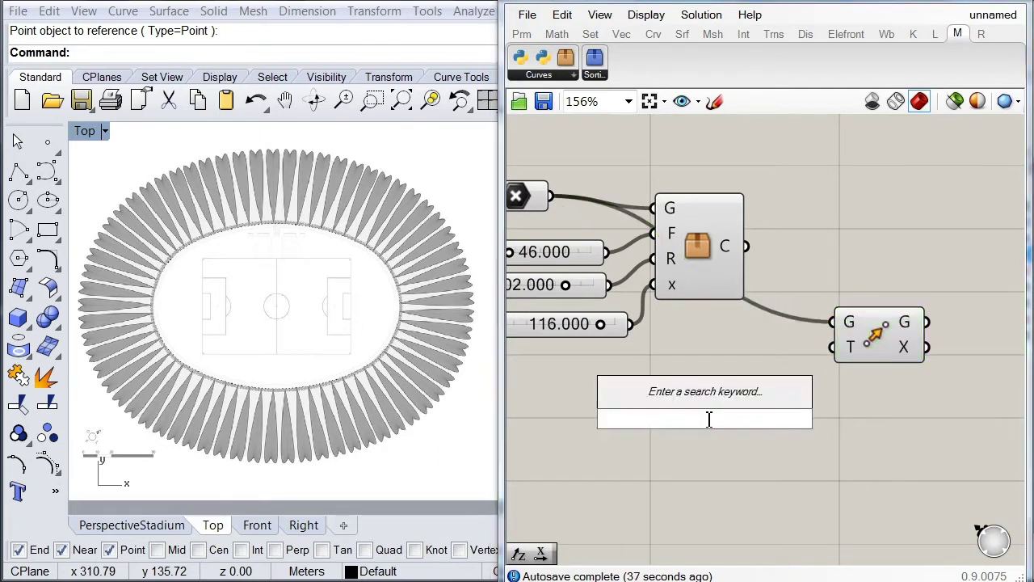
pyautogui.write('z')
pyautogui.click(674, 401)
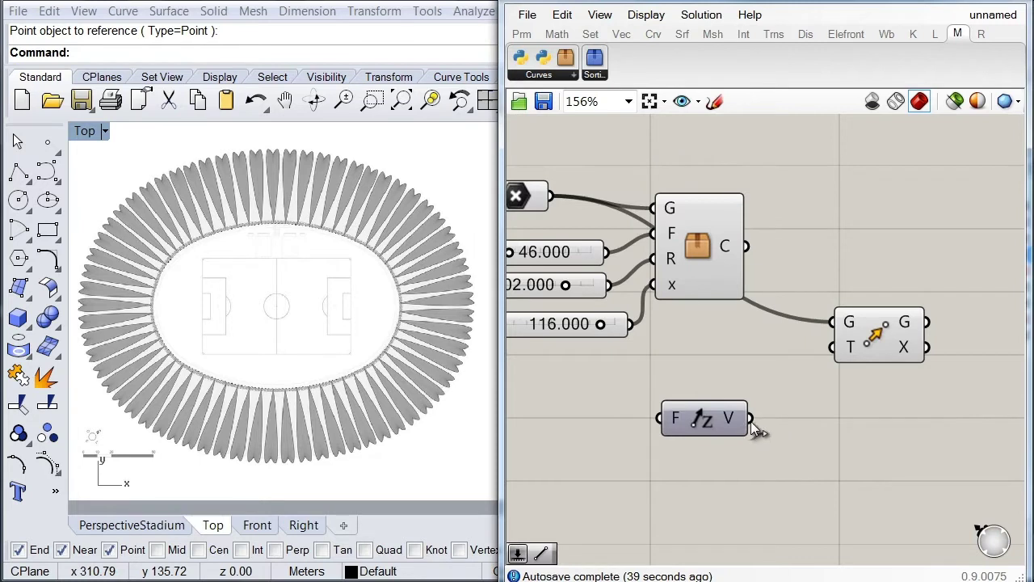
pyautogui.moveTo(764, 416); pyautogui.dragTo(832, 348)
pyautogui.click(743, 402)
pyautogui.moveTo(742, 402); pyautogui.dragTo(751, 397)
# - Create a slider with value 40, make it a floating-point slider and connect it to the Unit Z factor
pyautogui.doubleClick(592, 467)
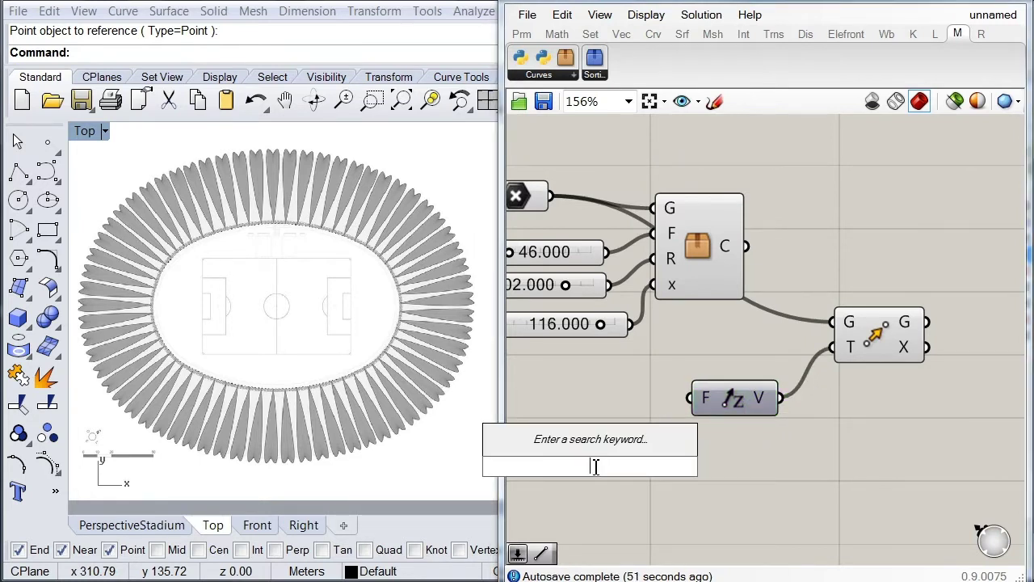
pyautogui.write('40')
pyautogui.press('Return')
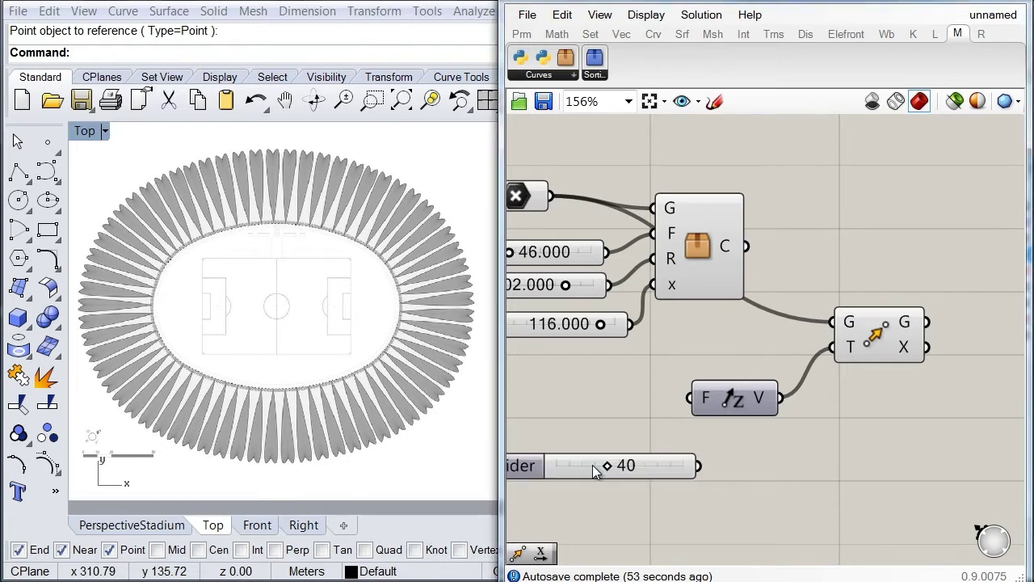
pyautogui.rightClick(590, 467)
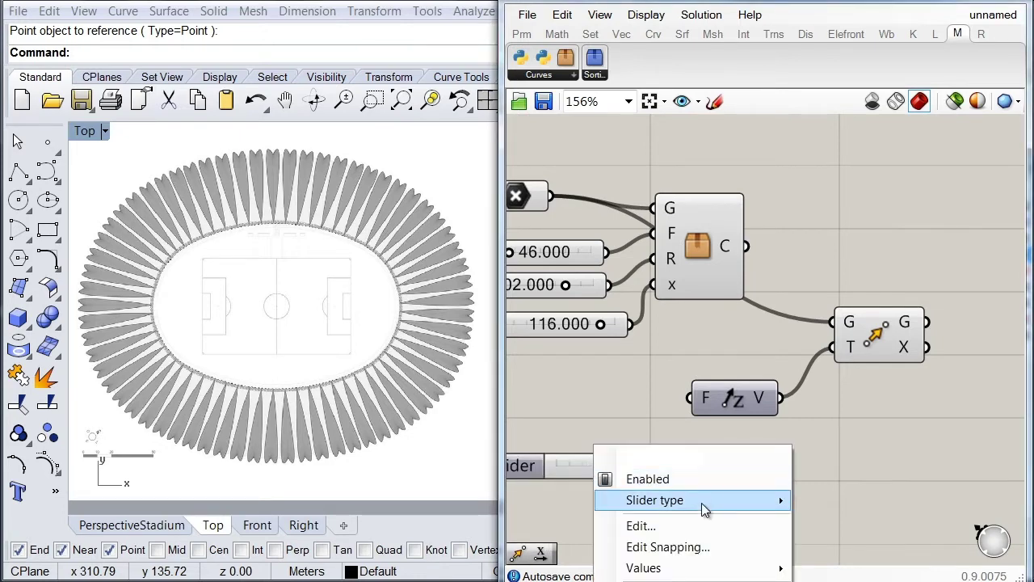
pyautogui.moveTo(704, 501)
pyautogui.click(807, 501)
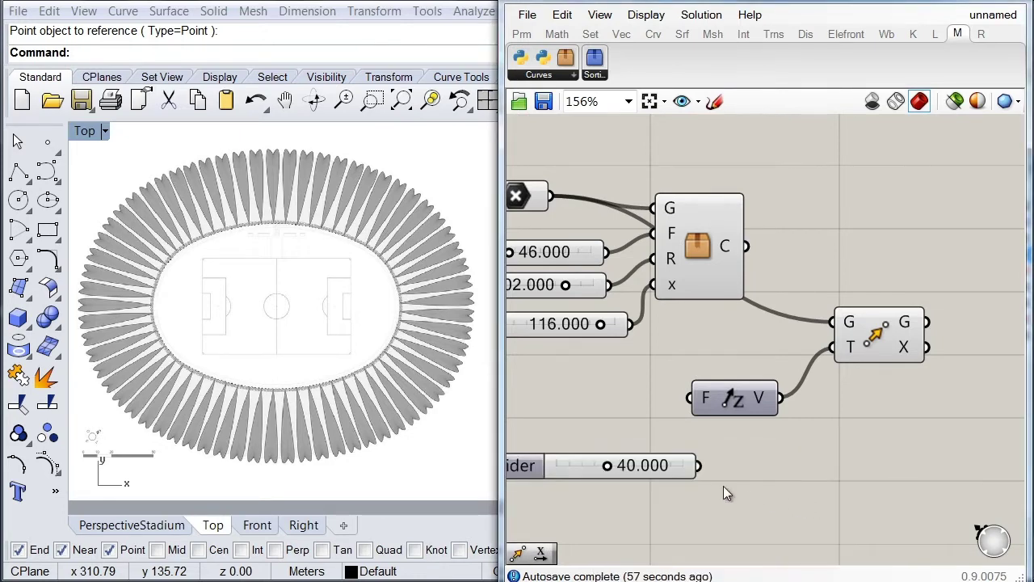
pyautogui.moveTo(700, 467); pyautogui.dragTo(689, 398)
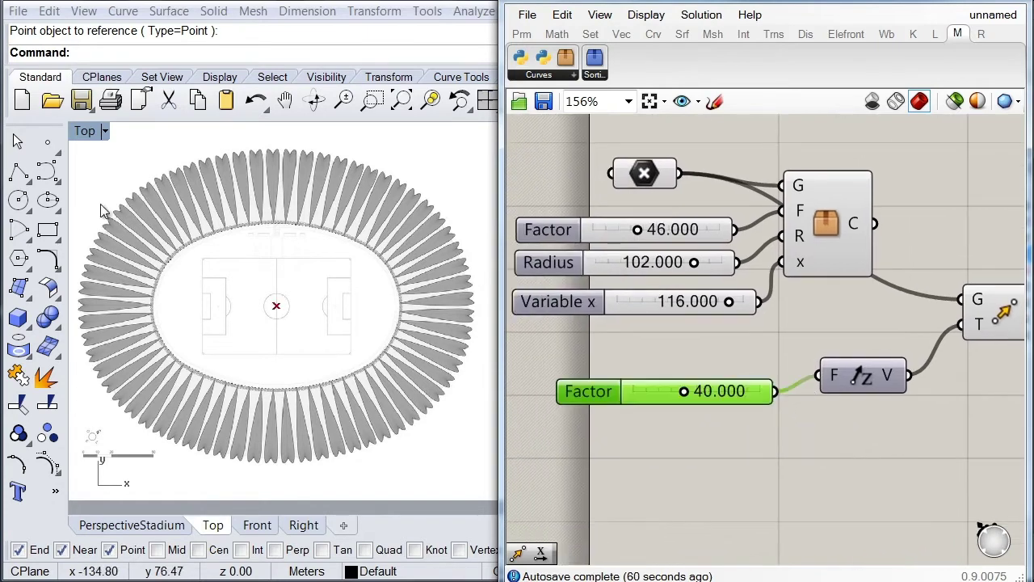
# - Show Rhino's four viewports and set the Unit Z Factor slider to 37.44 to match the roof height in the Front view
pyautogui.doubleClick(87, 132)
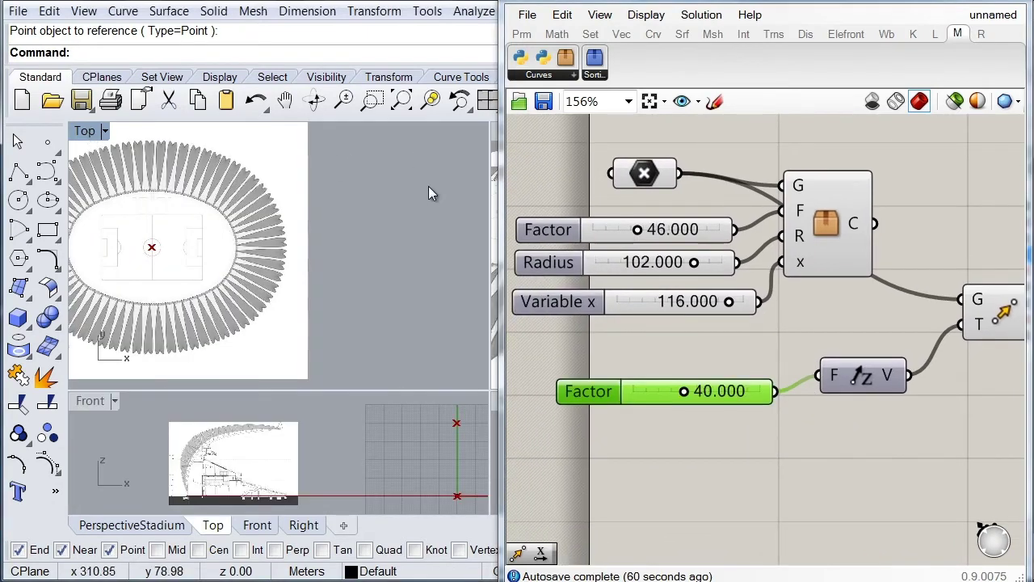
pyautogui.moveTo(685, 392); pyautogui.dragTo(683, 396)
pyautogui.moveTo(726, 439); pyautogui.dragTo(710, 410, button='right')
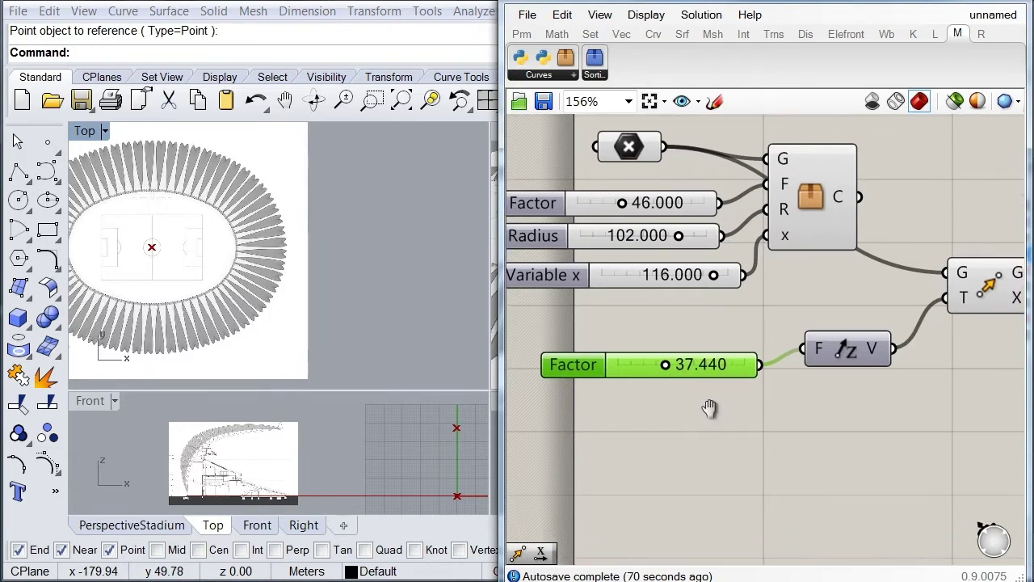
# - Duplicate the Oval cluster with its Factor, Radius and Variable x sliders below Move, and wire the moved point into the copy's G input
pyautogui.scroll(-2, 709, 411)
pyautogui.click(793, 251)
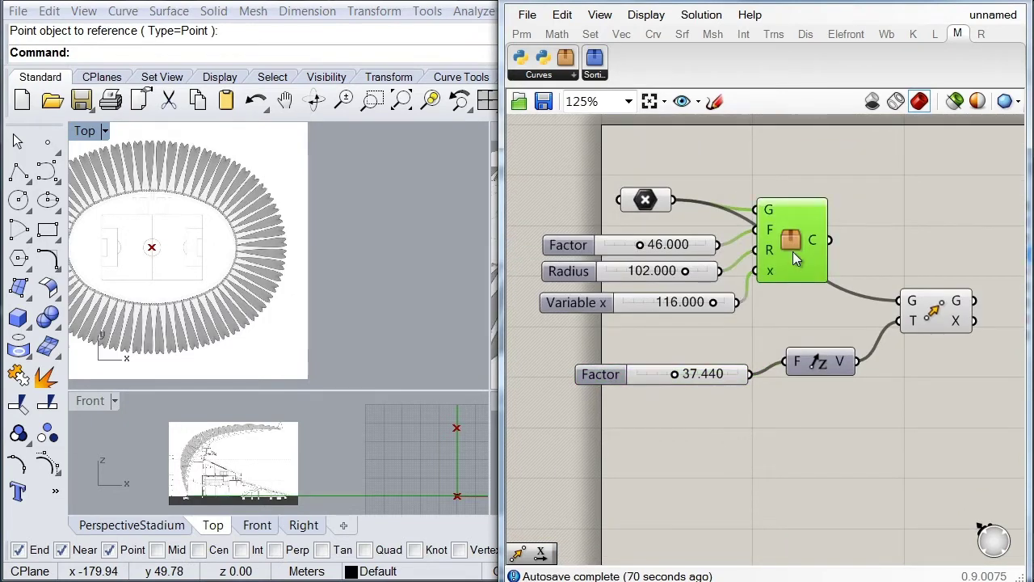
pyautogui.keyDown('shift'); pyautogui.click(566, 250); pyautogui.keyUp('shift')
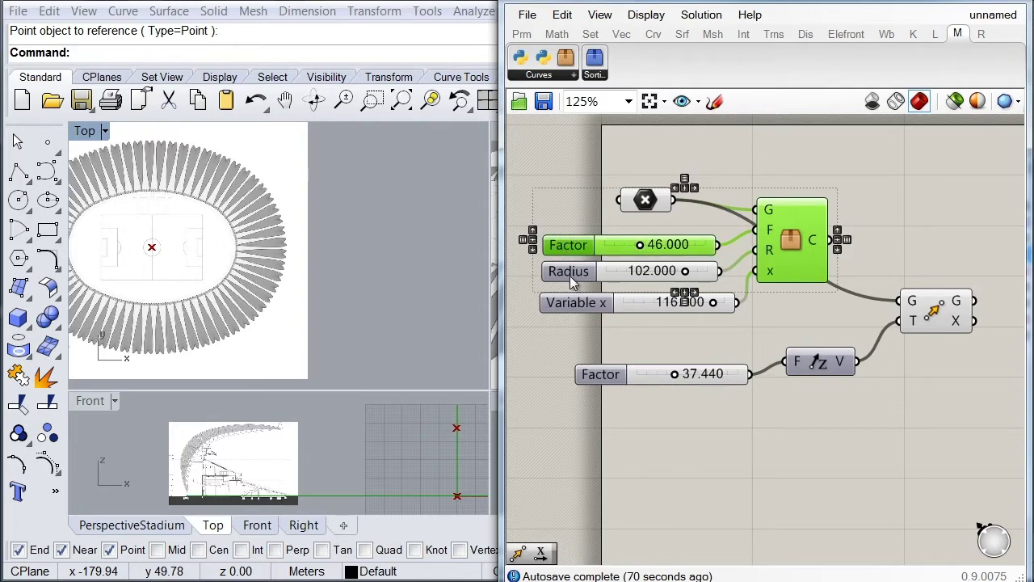
pyautogui.keyDown('shift'); pyautogui.click(570, 275); pyautogui.keyUp('shift')
pyautogui.keyDown('shift'); pyautogui.click(579, 305); pyautogui.keyUp('shift')
pyautogui.scroll(-2, 585, 316)
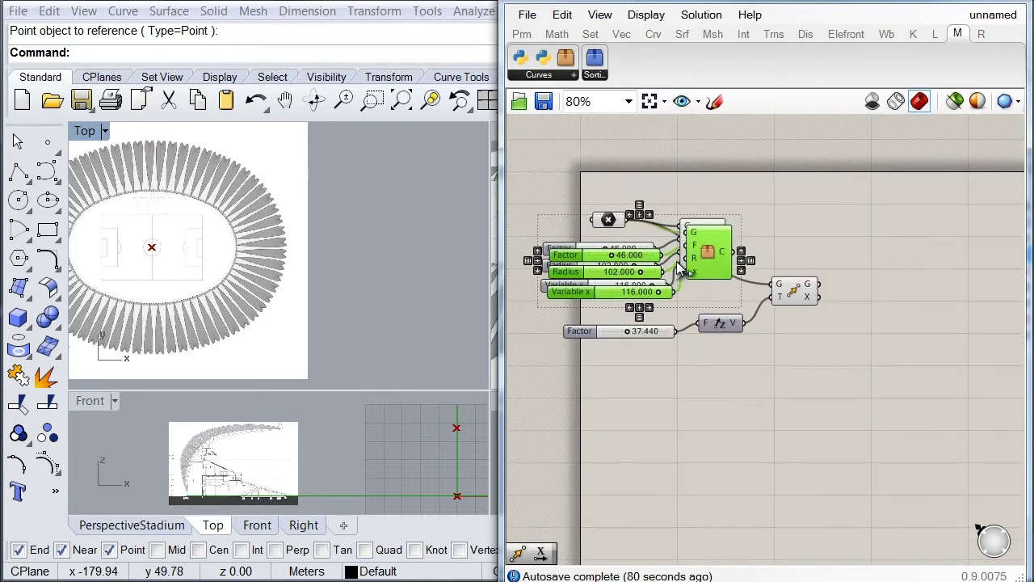
pyautogui.moveTo(718, 261); pyautogui.dragTo(843, 392)
pyautogui.moveTo(812, 355); pyautogui.dragTo(826, 297)
# - Show Rhino's PerspectiveStadium view and set the copied oval's Factor slider to 39
pyautogui.click(132, 525)
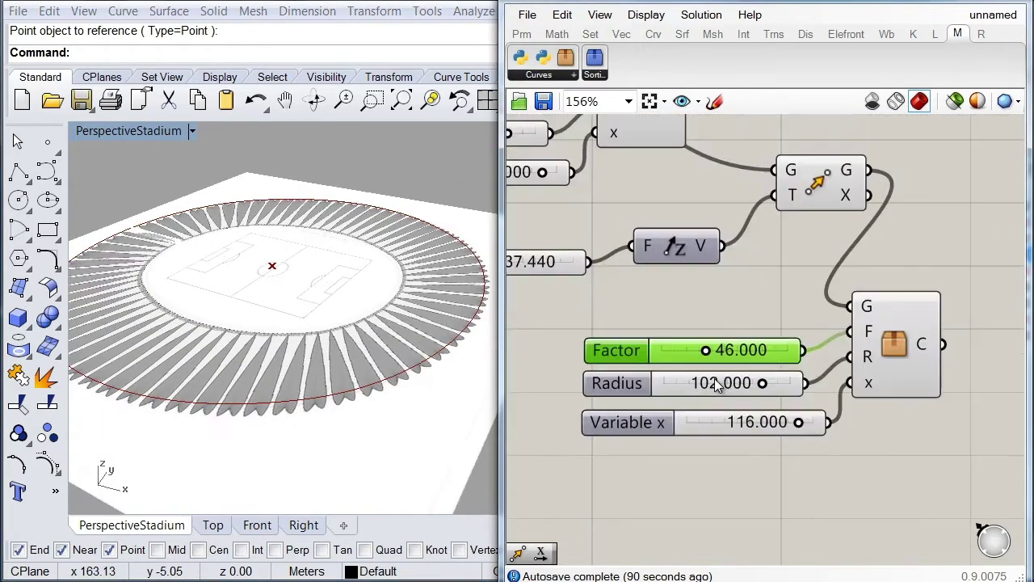
pyautogui.scroll(1, 717, 386)
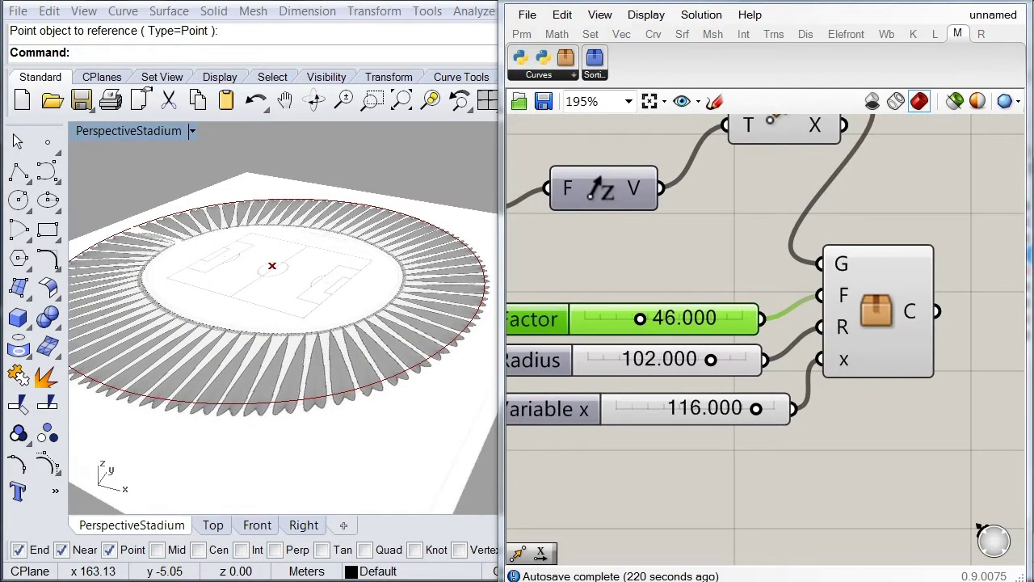
pyautogui.doubleClick(678, 318)
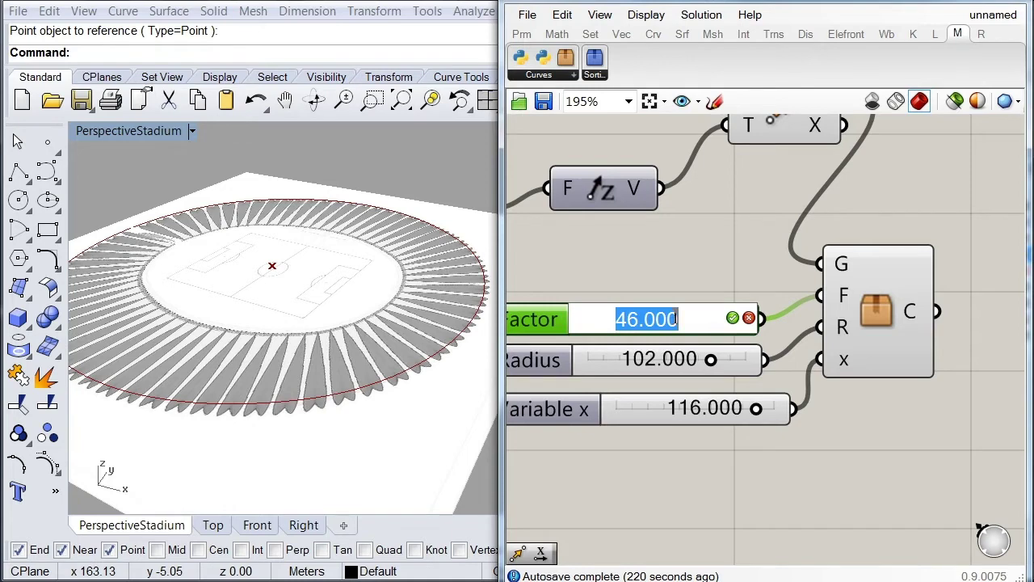
pyautogui.write('39')
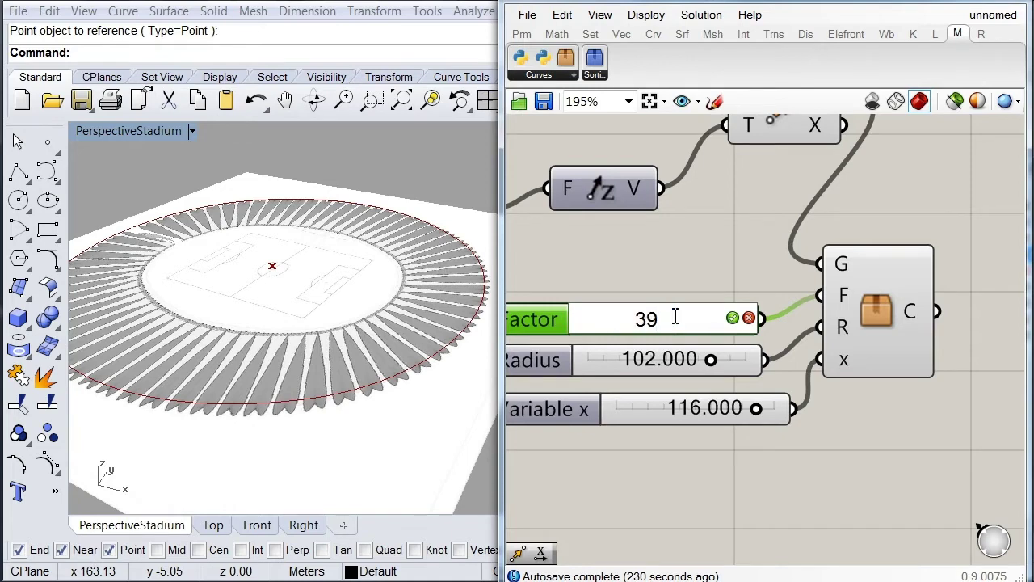
pyautogui.click(732, 318)
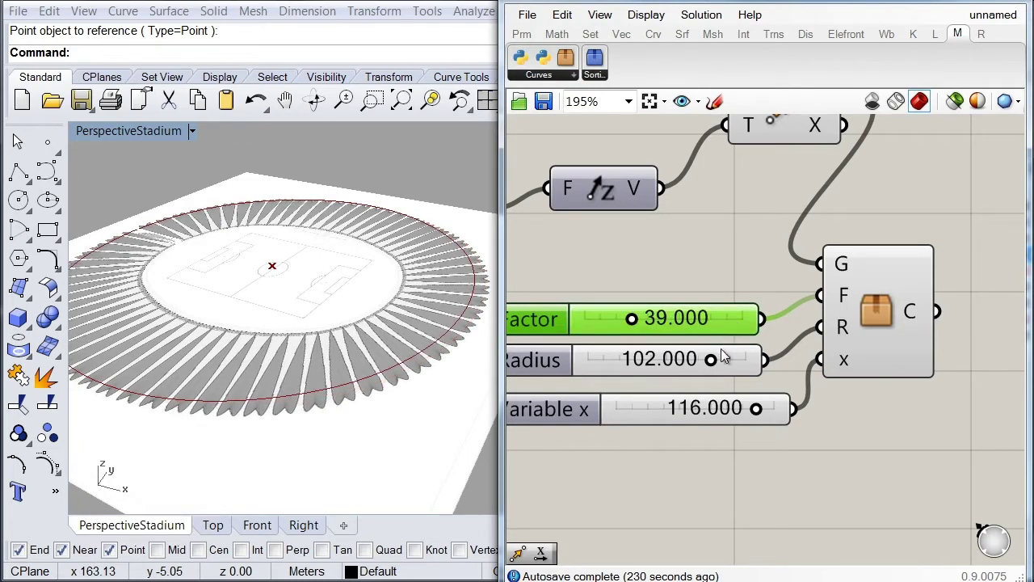
# - Set the copied oval's Radius slider to 56 and its Variable x slider to 65
pyautogui.doubleClick(673, 362)
pyautogui.write('56')
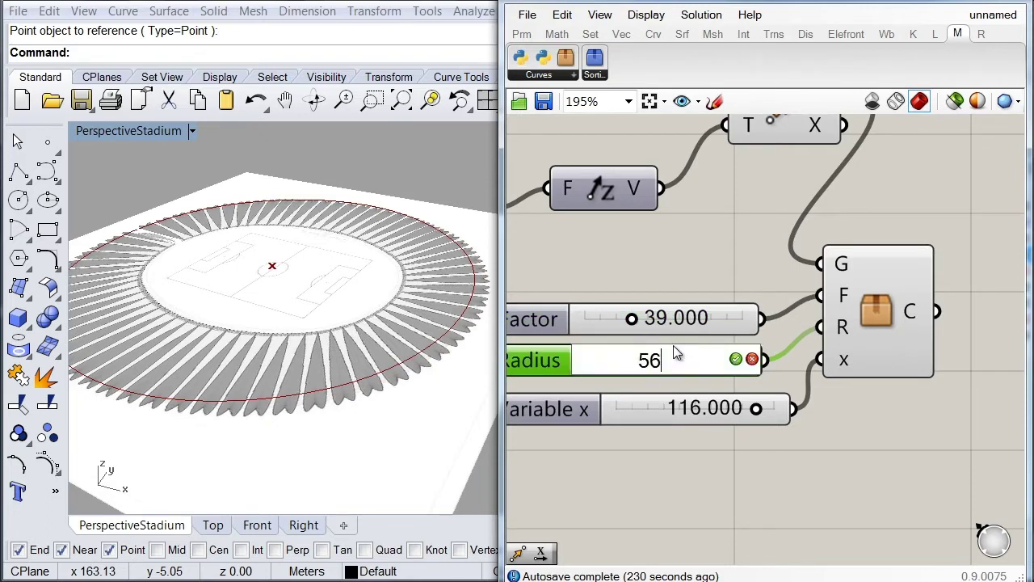
pyautogui.click(735, 359)
pyautogui.doubleClick(722, 411)
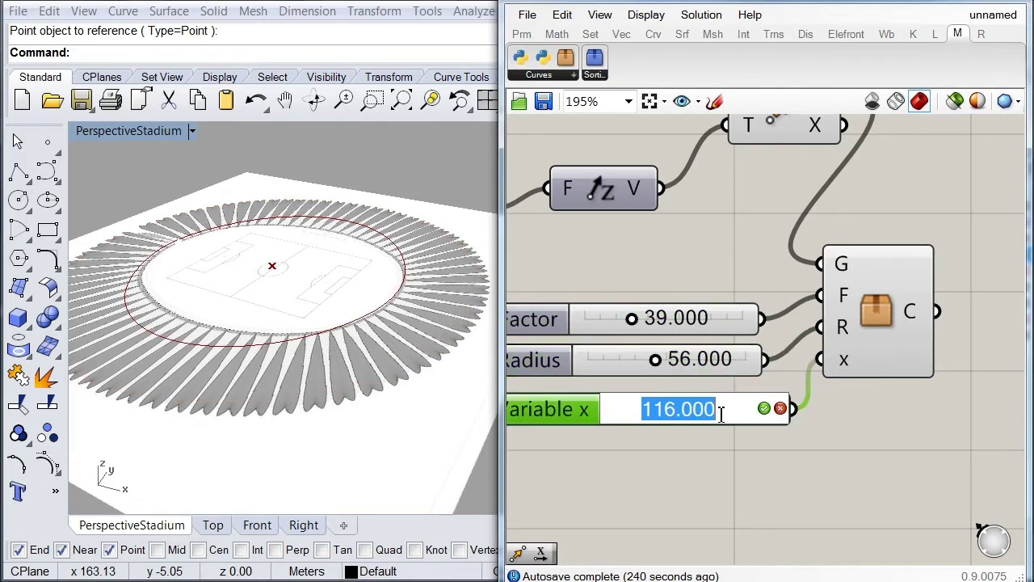
pyautogui.press('BackSpace')
pyautogui.write('65')
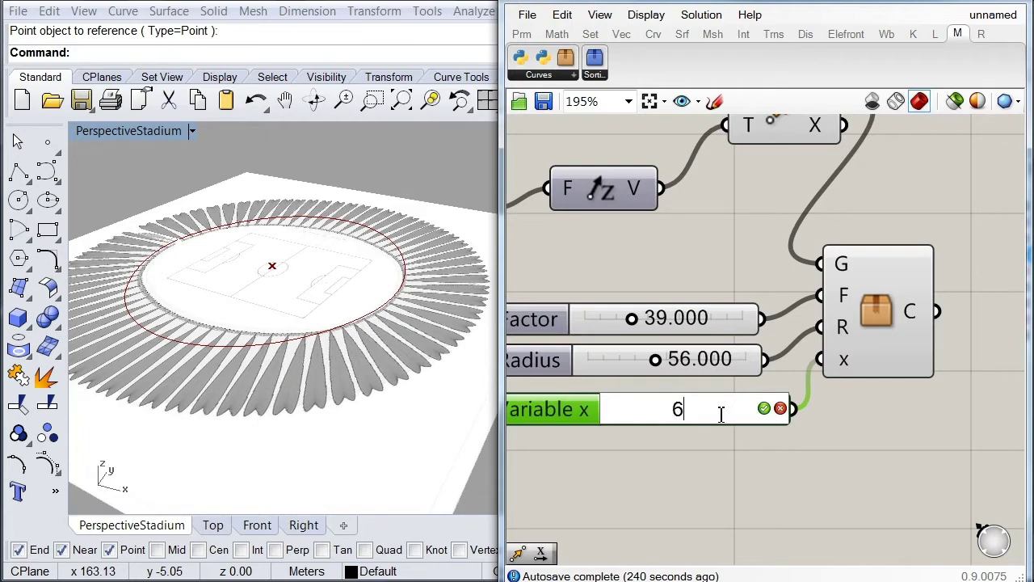
pyautogui.click(764, 409)
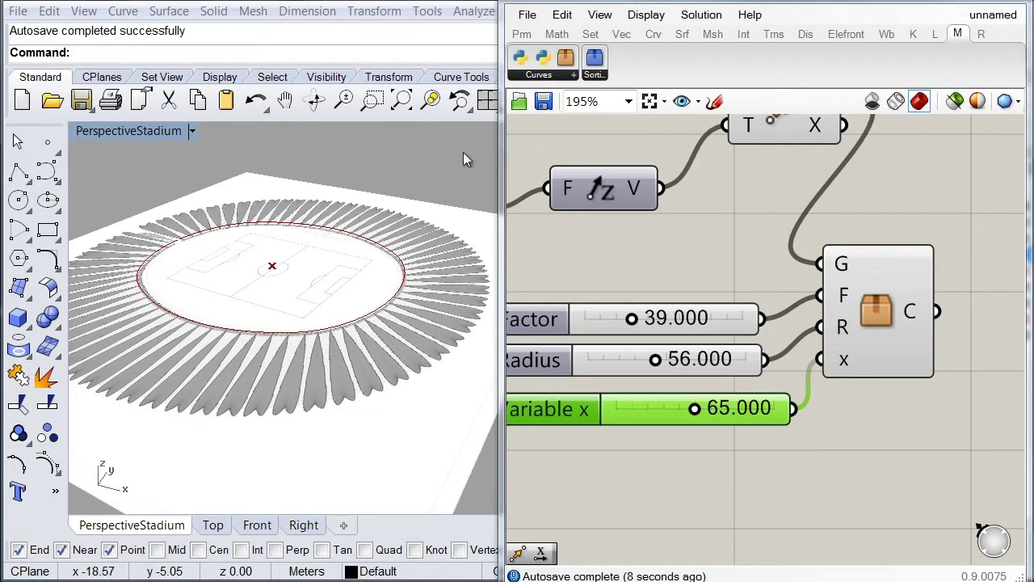
# - Compare the inner oval with the roof opening in Rhino's maximised Top view, then return to four viewports
pyautogui.doubleClick(135, 130)
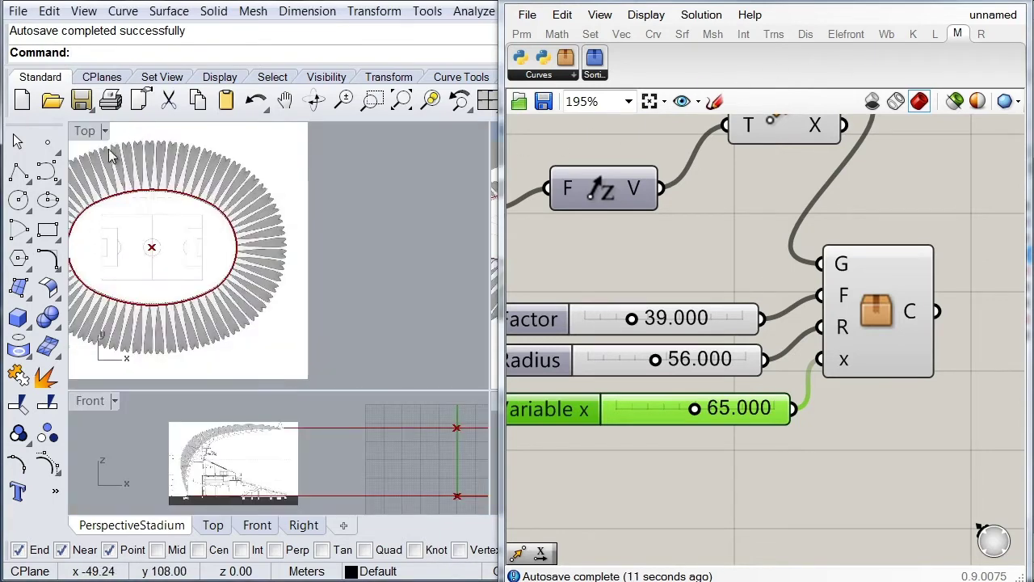
pyautogui.doubleClick(85, 131)
pyautogui.moveTo(295, 281)
pyautogui.mouseDown(button='right')
pyautogui.moveTo(299, 256)
pyautogui.moveTo(301, 267)
pyautogui.mouseUp(button='right')
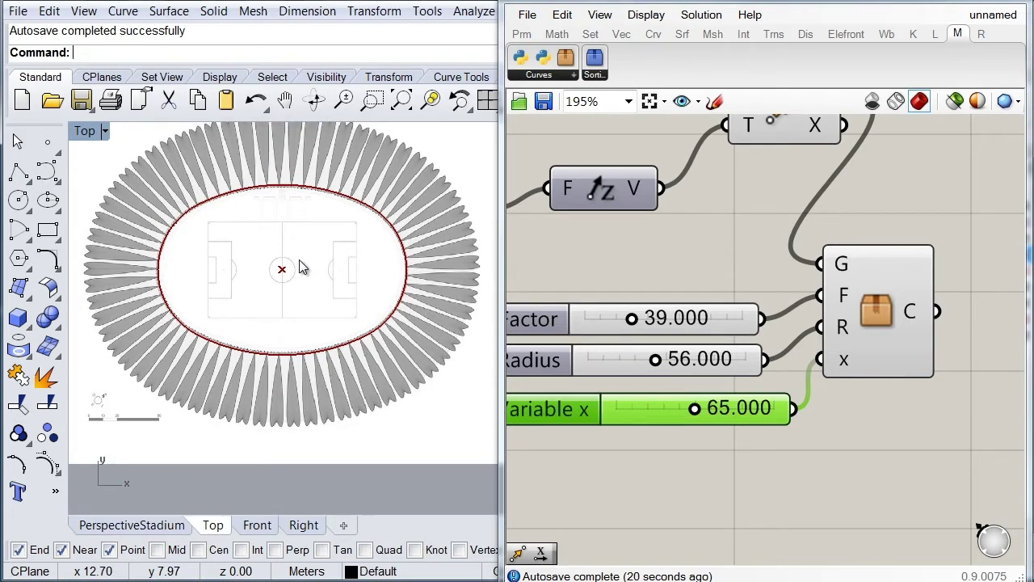
pyautogui.doubleClick(91, 131)
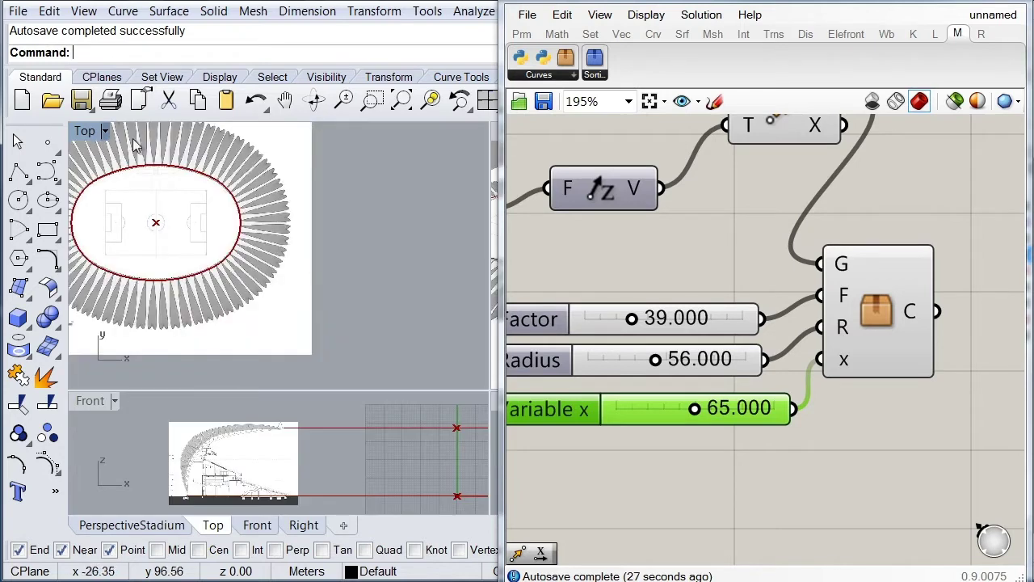
# - Turn off Rhino's Frames layer, view both ovals in the four viewports, and return to the Grasshopper definition
pyautogui.hotkey('ctrl', 'Tab')
pyautogui.click(491, 137)
pyautogui.click(995, 228)
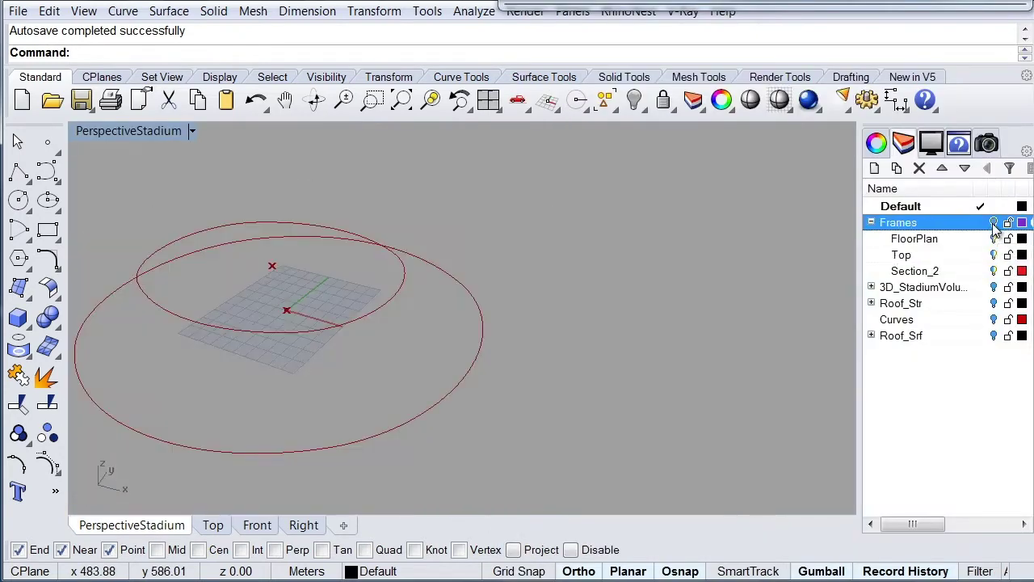
pyautogui.hotkey('ctrl', 'Tab')
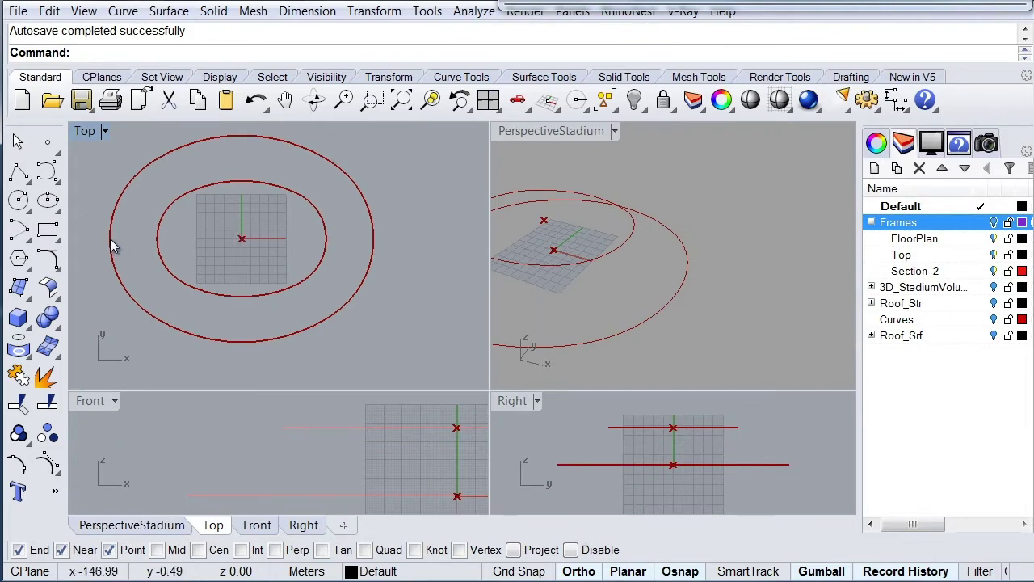
pyautogui.hotkey('alt', 'Tab')
pyautogui.scroll(-3, 811, 340)
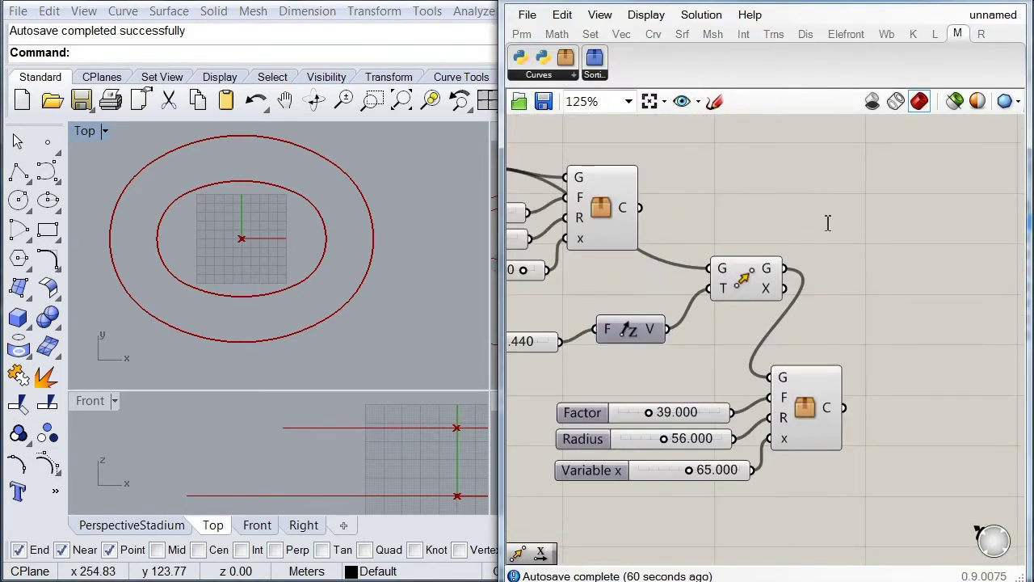
# - Check where the outer oval's curve starts with a temporary End Points component, and delete that component
pyautogui.doubleClick(826, 220)
pyautogui.write('end')
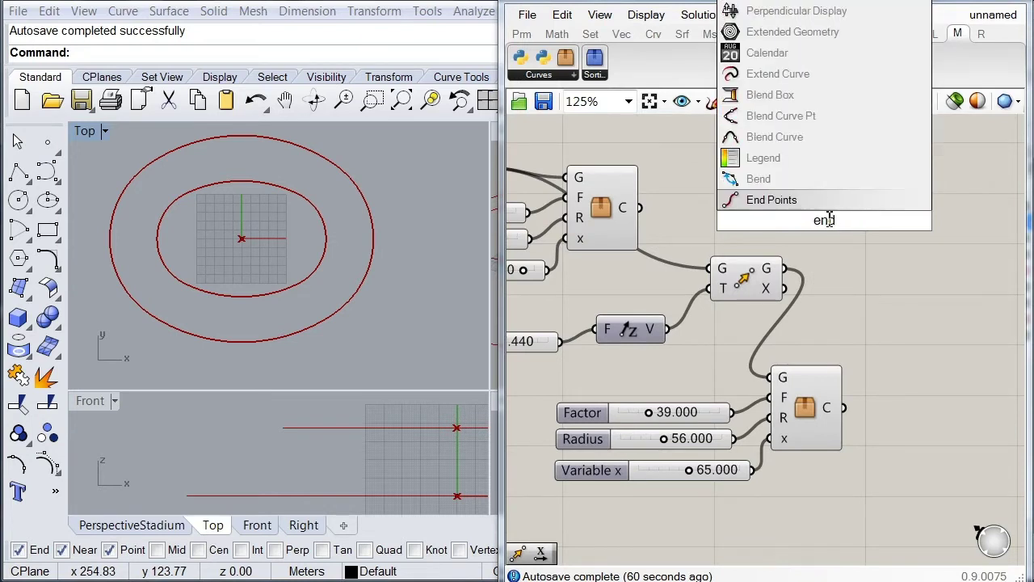
pyautogui.click(829, 200)
pyautogui.moveTo(792, 221); pyautogui.dragTo(647, 220)
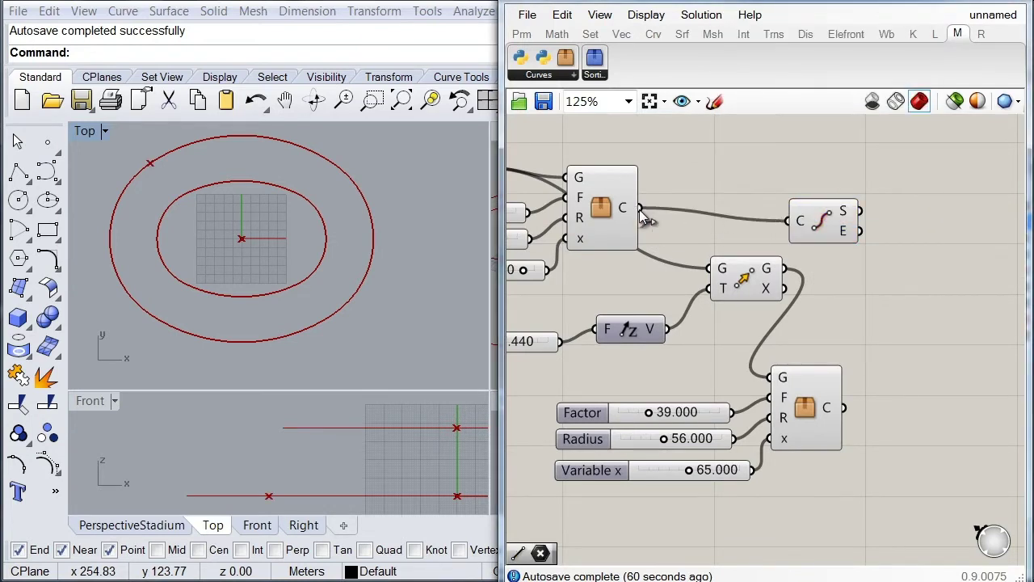
pyautogui.click(813, 219)
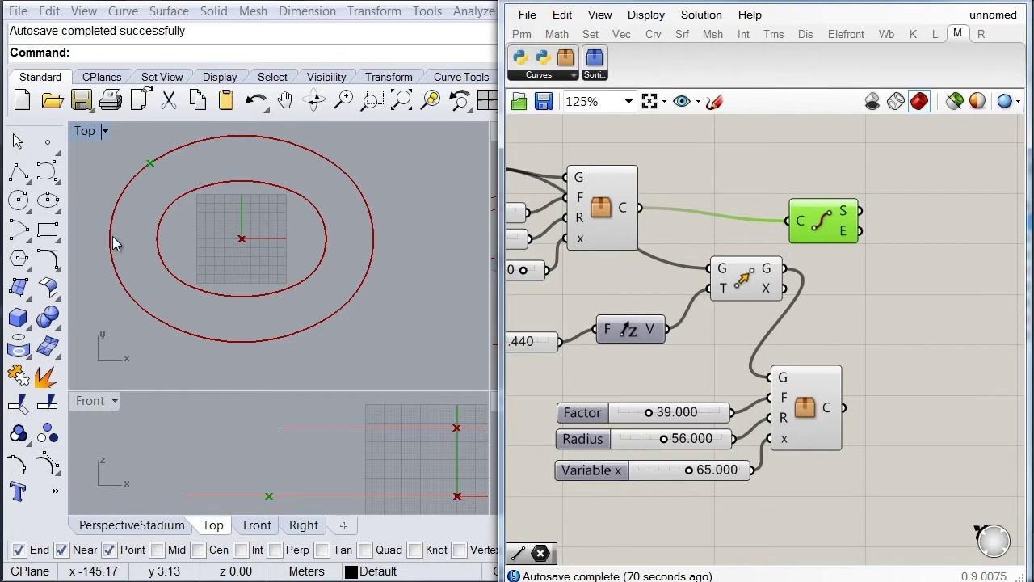
pyautogui.press('Delete')
# - Add a Project Point component and feed the ovals' shared centre point into its point input
pyautogui.doubleClick(812, 206)
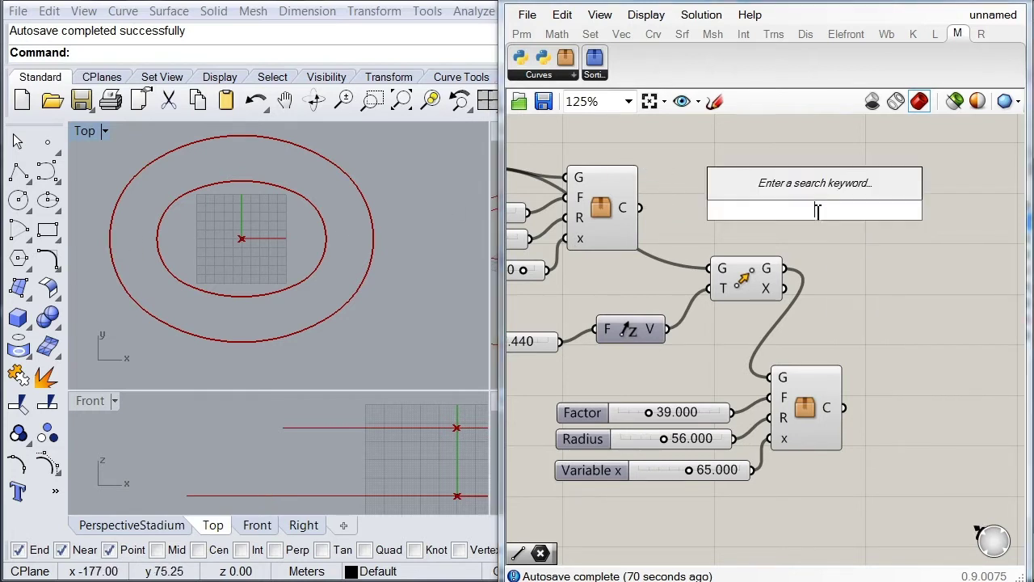
pyautogui.write('pro')
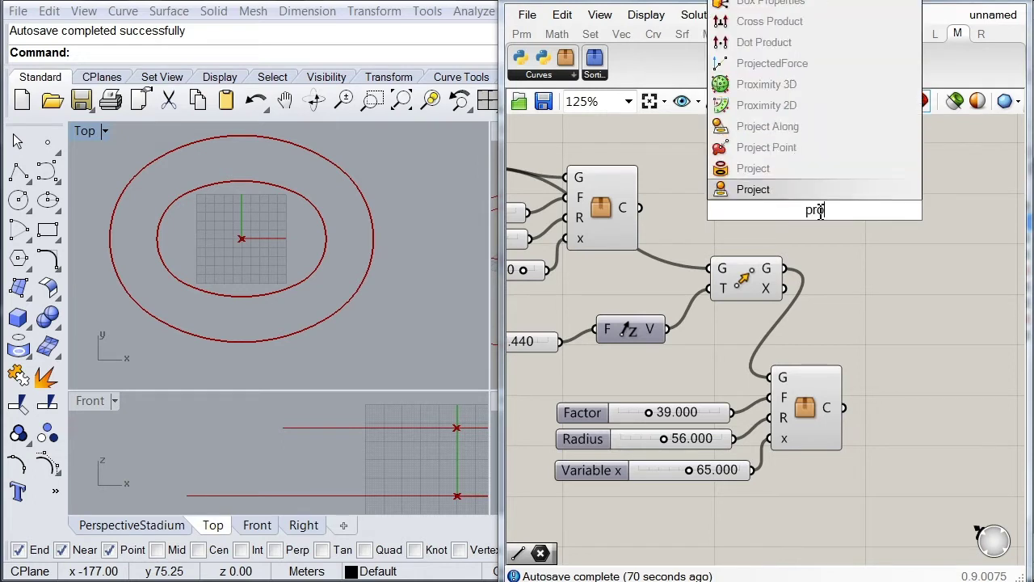
pyautogui.write('ject')
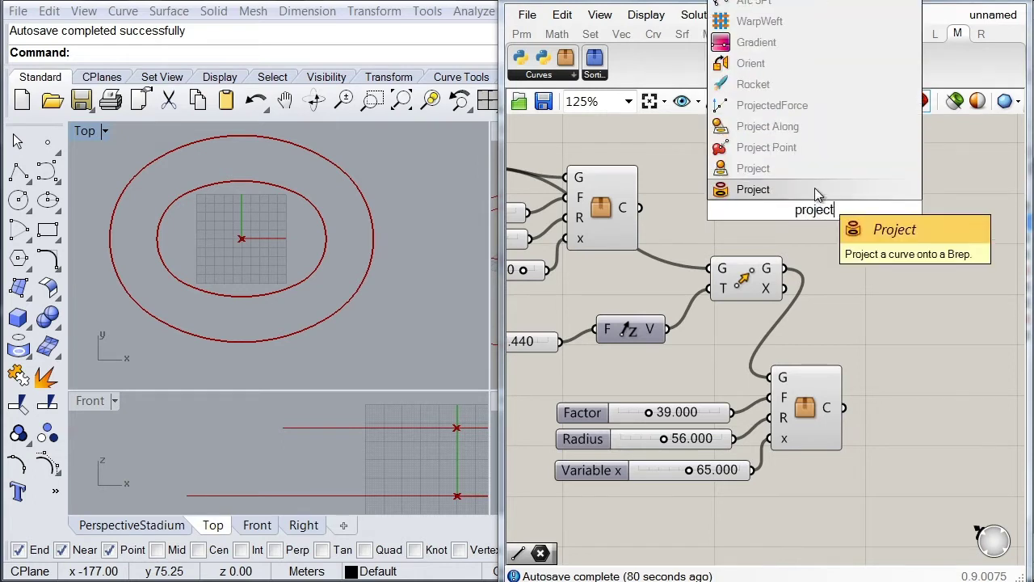
pyautogui.click(793, 149)
pyautogui.moveTo(722, 181); pyautogui.dragTo(816, 190, button='right')
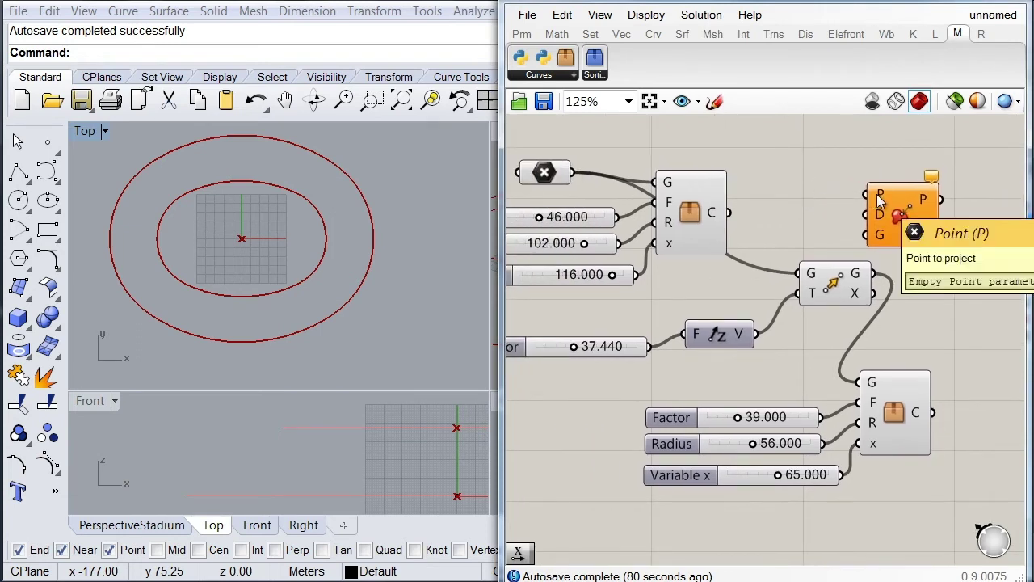
pyautogui.moveTo(881, 200); pyautogui.dragTo(580, 179)
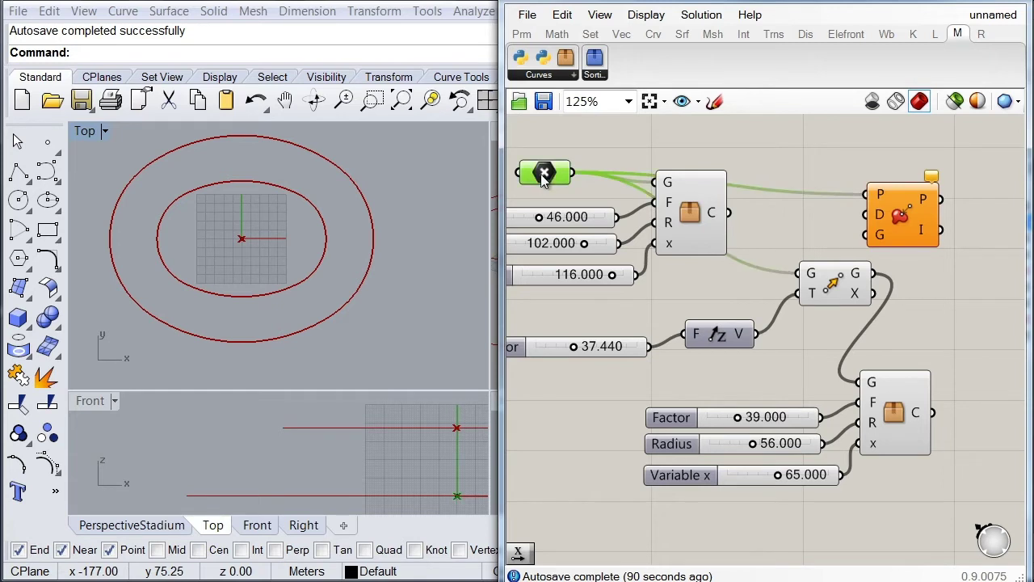
pyautogui.moveTo(886, 220); pyautogui.dragTo(898, 198)
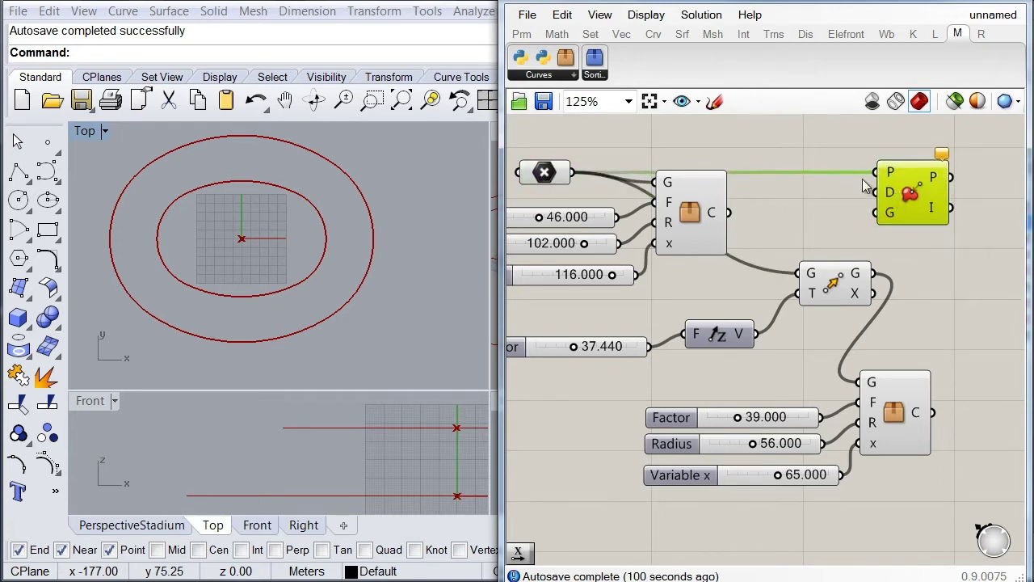
# - Add a Unit X vector with factor -1 and use it as the Project Point component's direction
pyautogui.doubleClick(788, 142)
pyautogui.write('x')
pyautogui.press('Return')
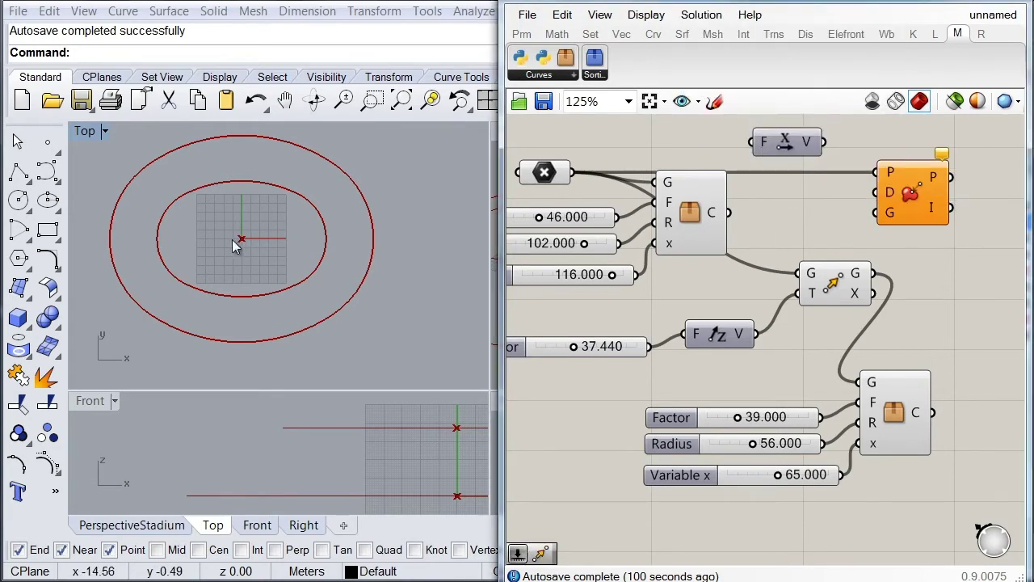
pyautogui.rightClick(766, 142)
pyautogui.moveTo(766, 142); pyautogui.dragTo(602, 166, button='right')
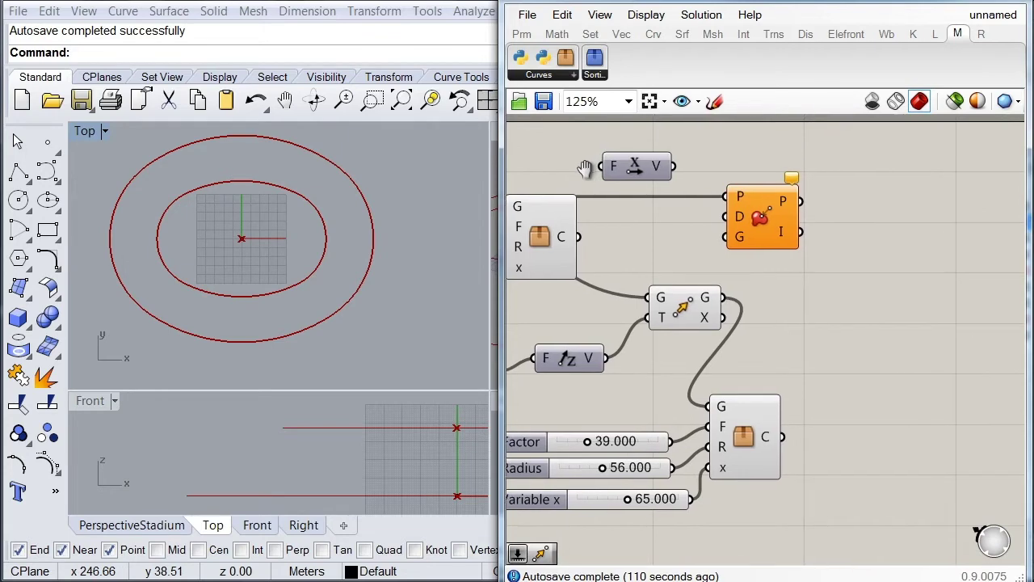
pyautogui.rightClick(612, 167)
pyautogui.moveTo(665, 339)
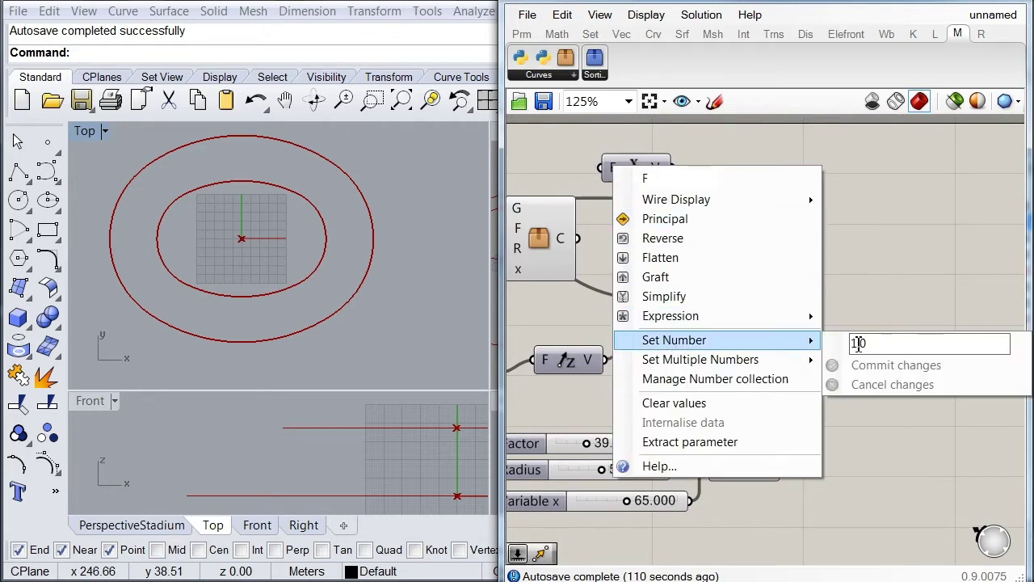
pyautogui.write('-')
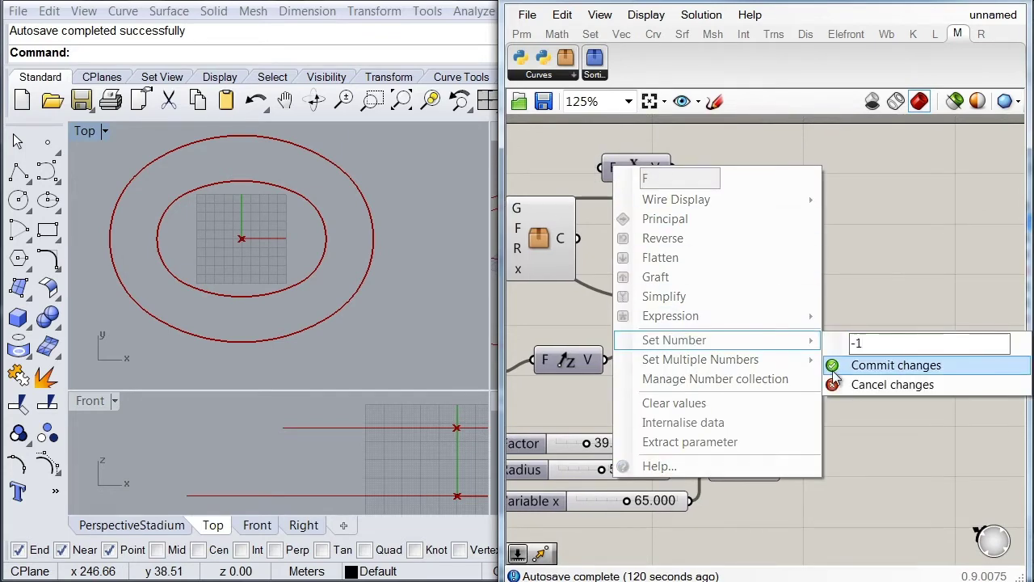
pyautogui.click(856, 365)
pyautogui.moveTo(672, 168); pyautogui.dragTo(725, 224)
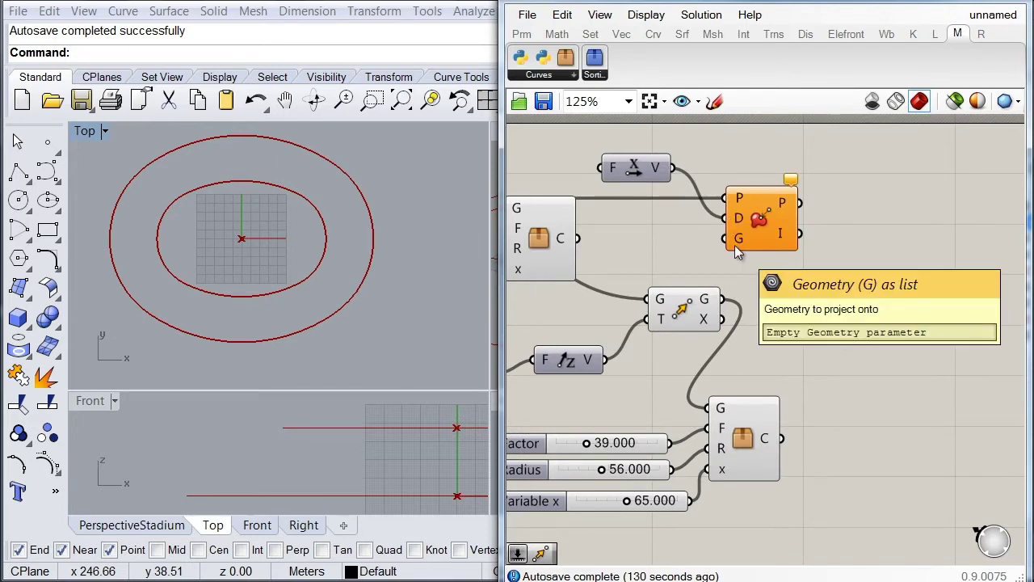
# - Connect the outer oval's curve as the Project Point geometry and inspect the projected point
pyautogui.moveTo(729, 241); pyautogui.dragTo(590, 240)
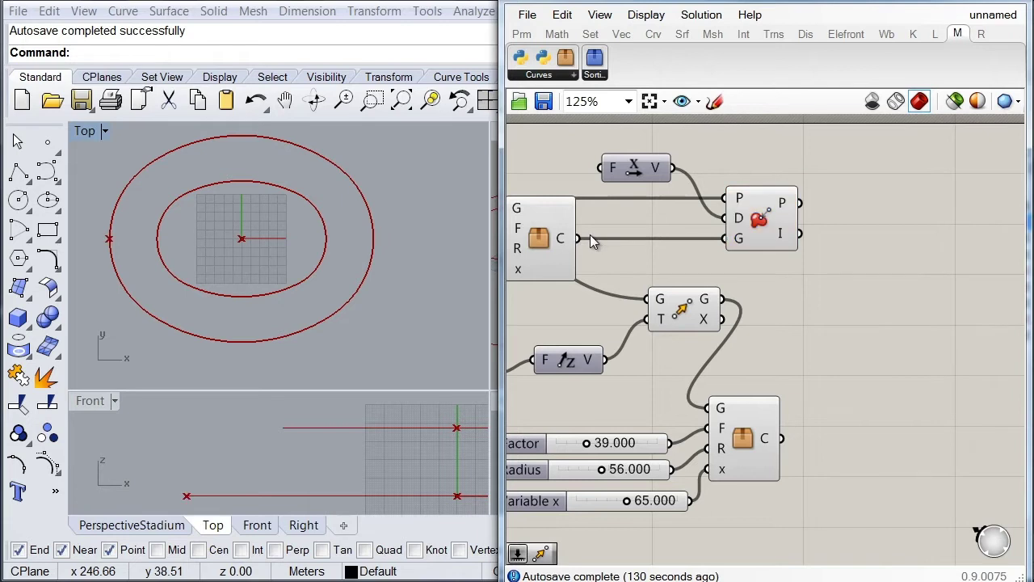
pyautogui.click(758, 225)
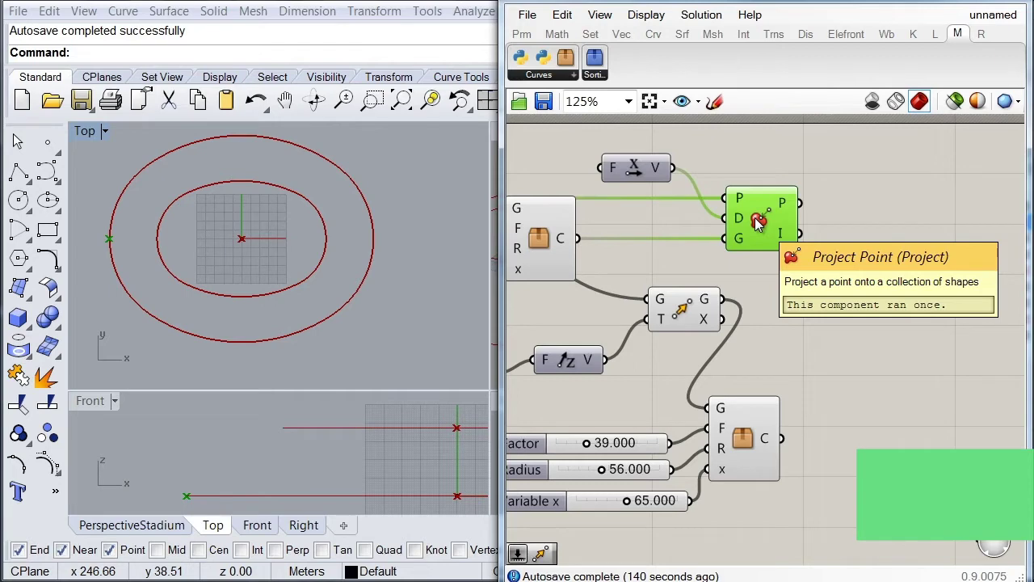
pyautogui.moveTo(783, 206)
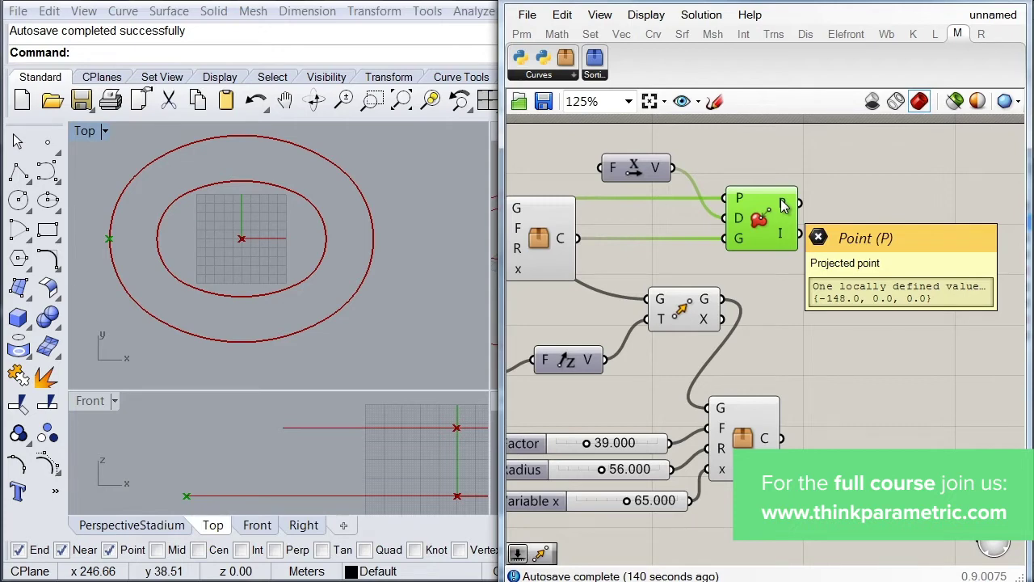
# - Add a Curve Closest Point component fed by the projected point and the outer oval's curve
pyautogui.doubleClick(866, 173)
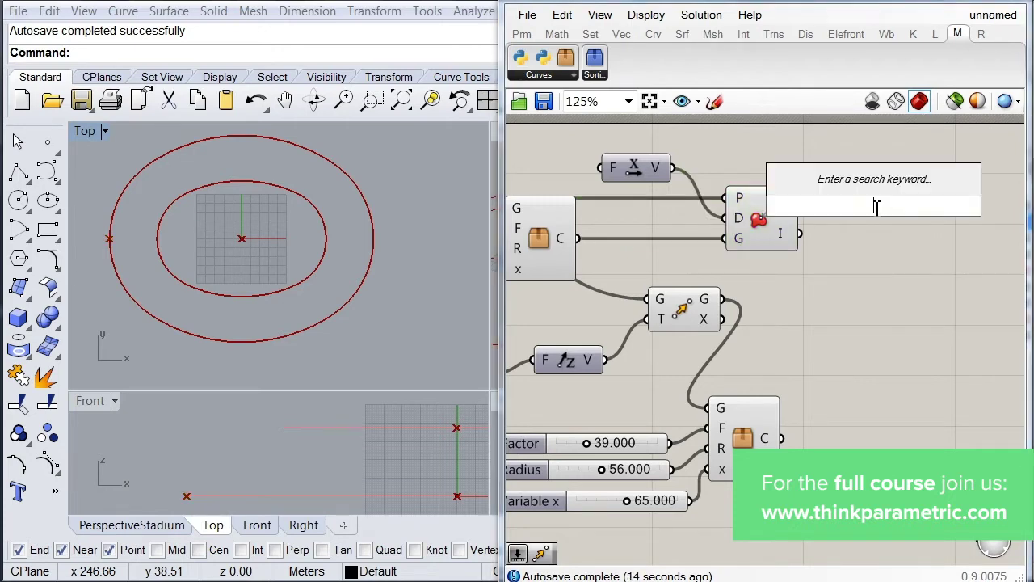
pyautogui.write('Crv cp')
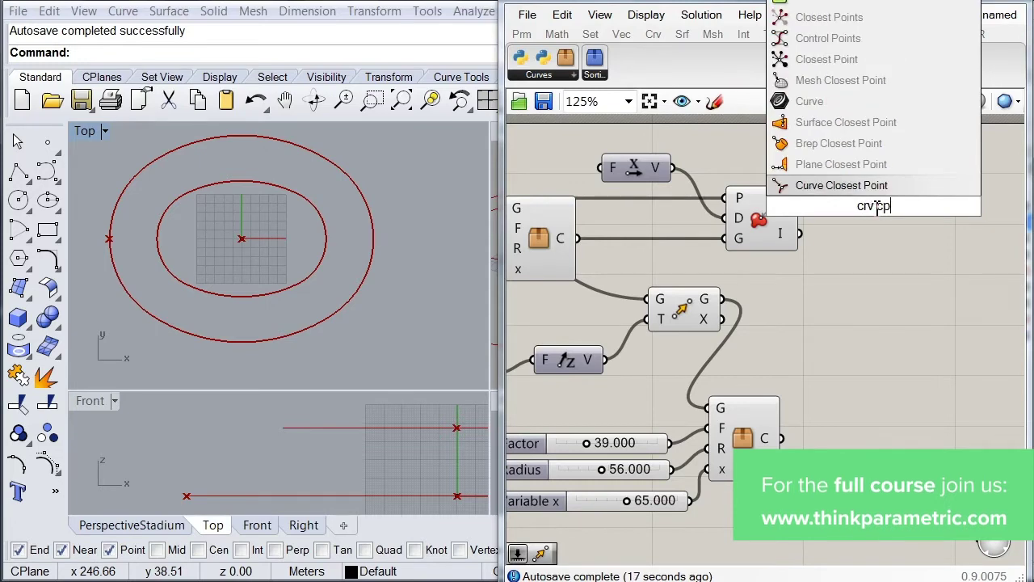
pyautogui.press('Return')
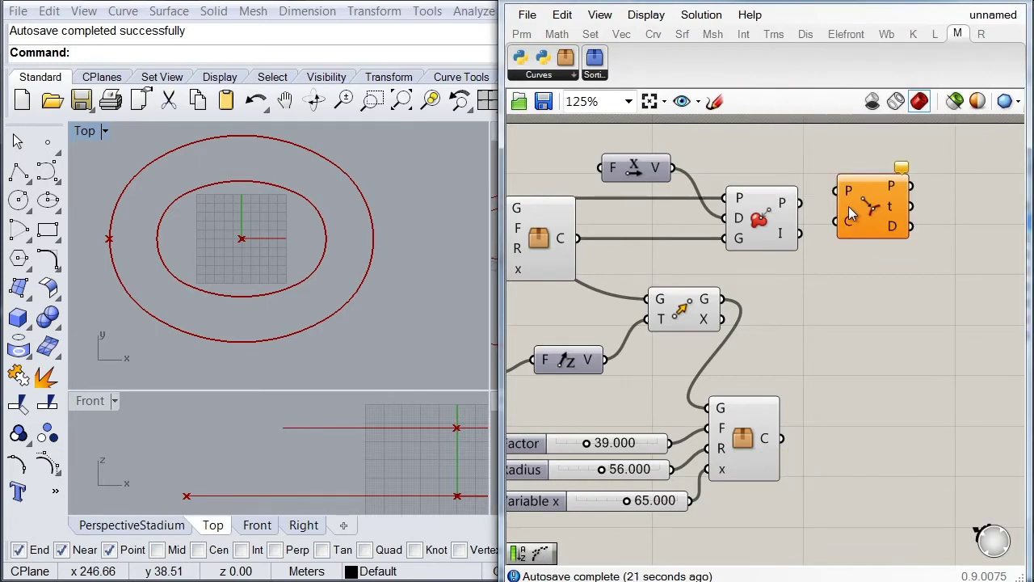
pyautogui.moveTo(841, 194); pyautogui.dragTo(800, 204)
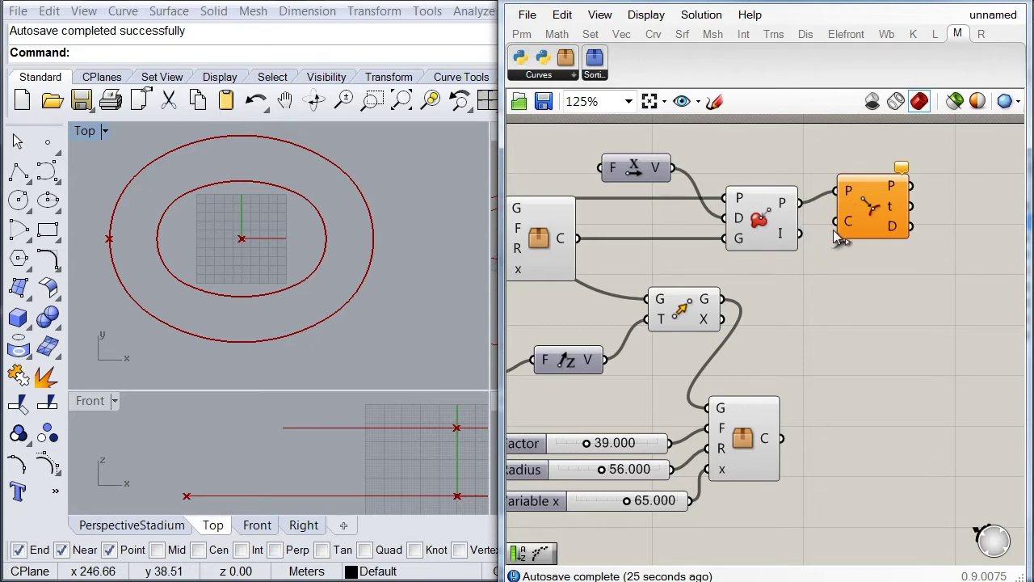
pyautogui.moveTo(836, 221); pyautogui.dragTo(578, 240)
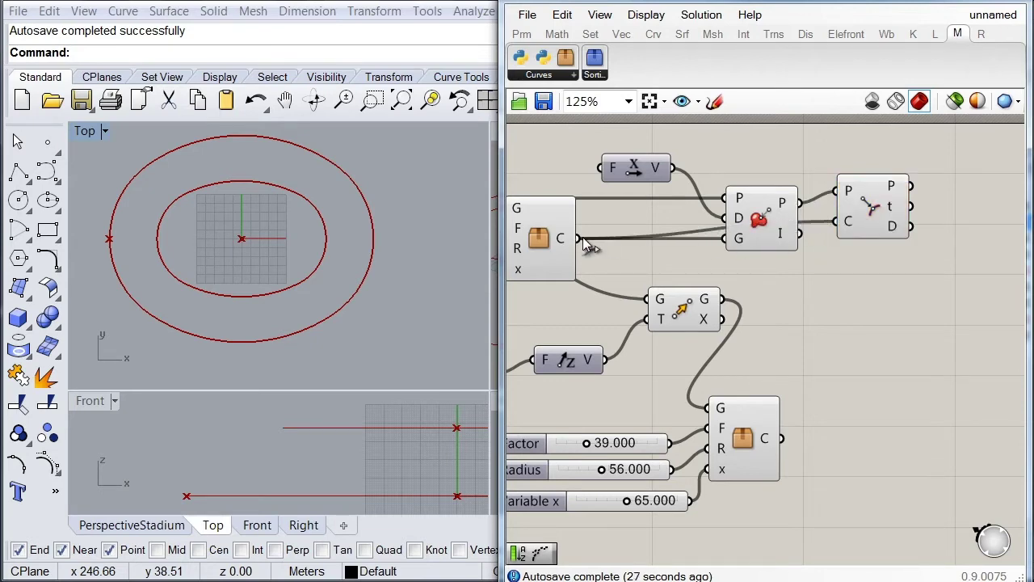
pyautogui.moveTo(884, 214); pyautogui.dragTo(884, 230)
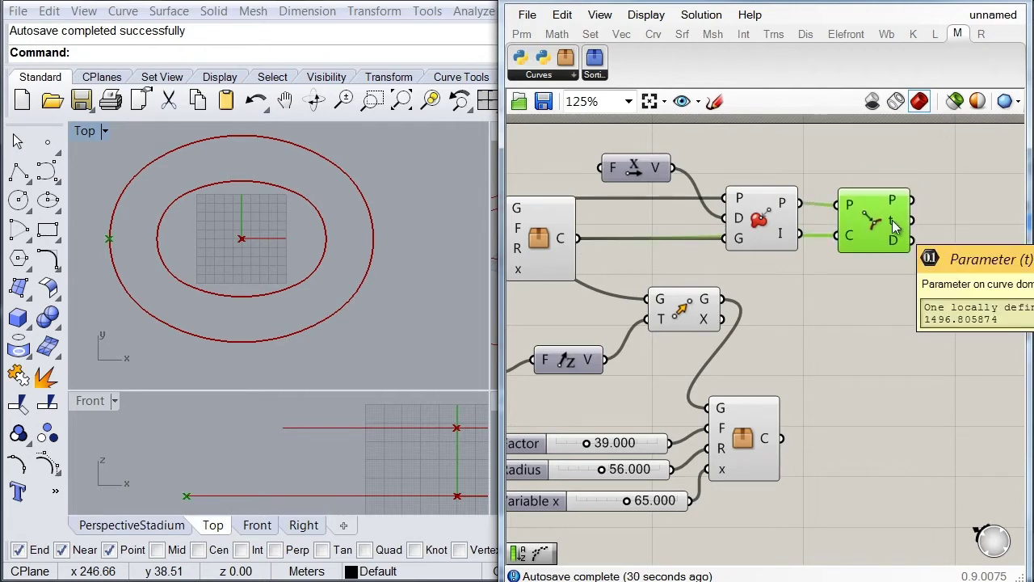
# - Add a Seam component, connecting the outer oval's curve and the closest point's t parameter to its inputs
pyautogui.moveTo(966, 242); pyautogui.dragTo(788, 240, button='right')
pyautogui.click(838, 242)
pyautogui.doubleClick(838, 239)
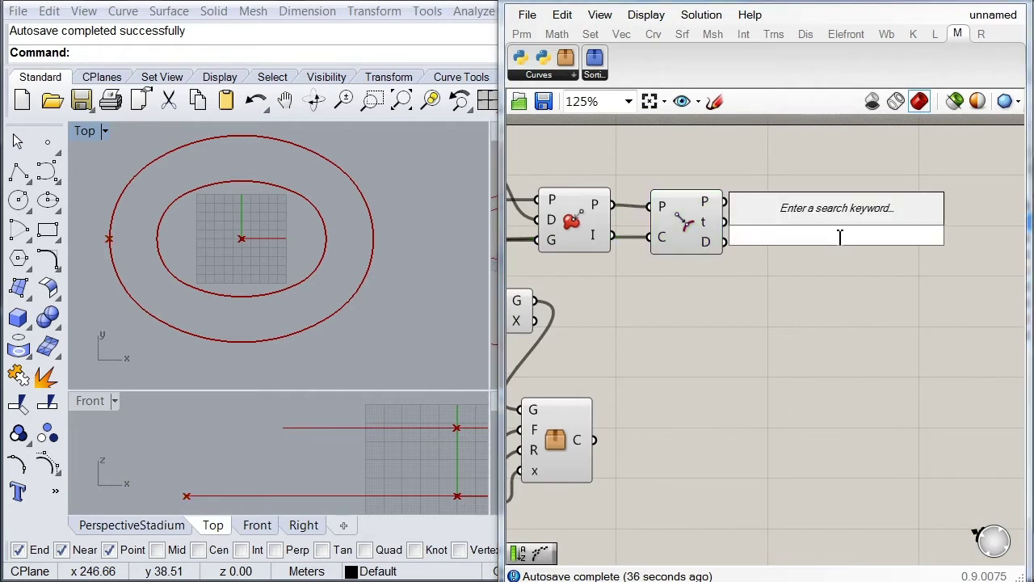
pyautogui.write('seam')
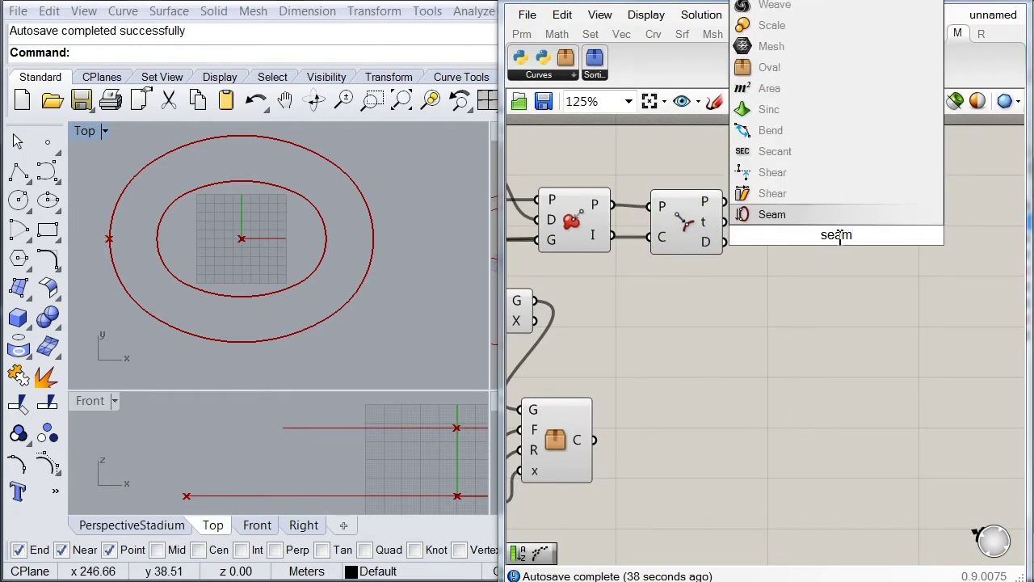
pyautogui.press('Return')
pyautogui.moveTo(760, 202); pyautogui.dragTo(849, 215, button='right')
pyautogui.scroll(-1, 849, 214)
pyautogui.moveTo(881, 219); pyautogui.dragTo(554, 230)
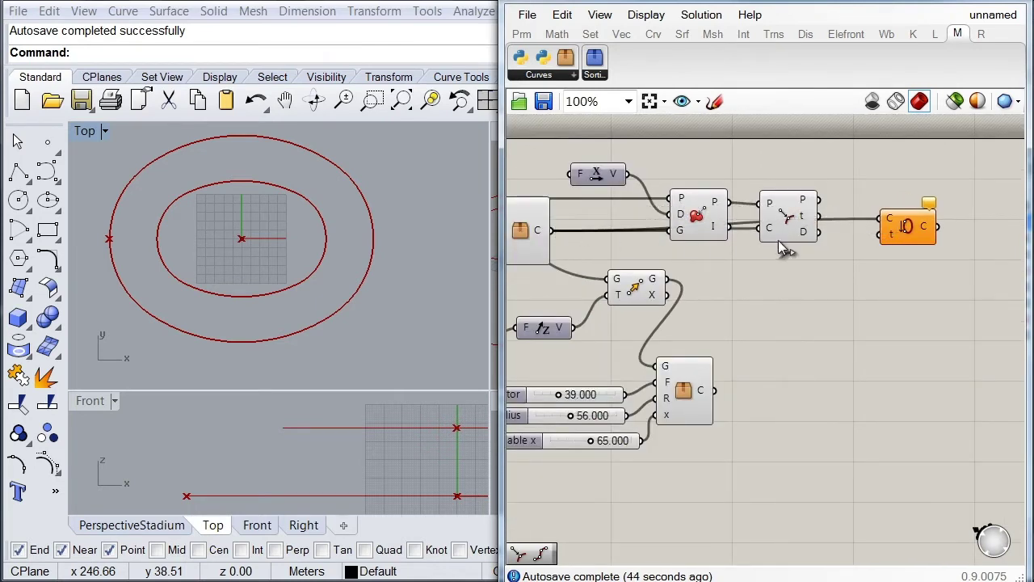
pyautogui.moveTo(903, 229); pyautogui.dragTo(819, 216)
pyautogui.click(853, 250)
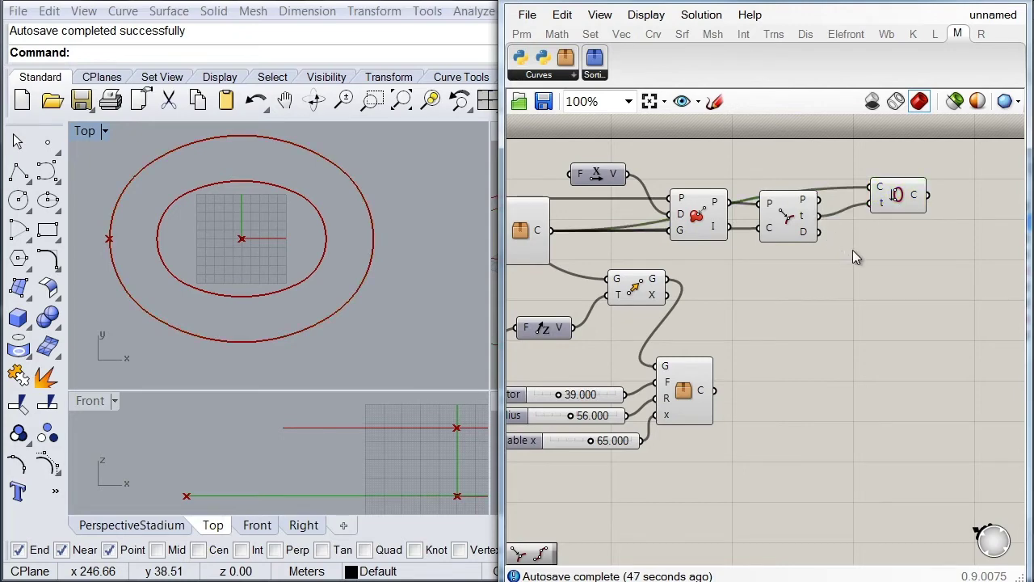
pyautogui.click(905, 207)
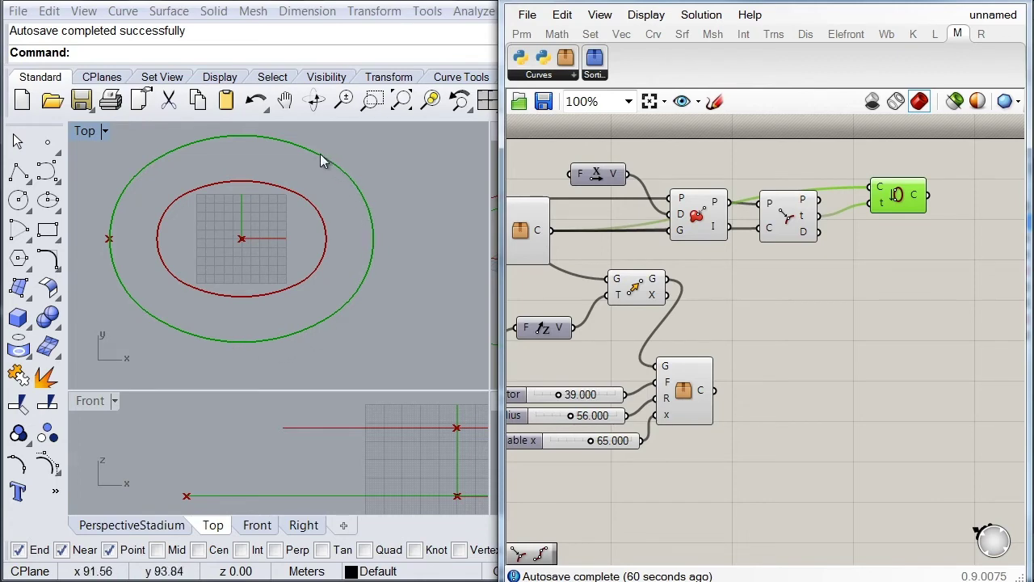
# - Add a Divide Curve component beside the Seam component and connect the reseamed outer oval to its curve input
pyautogui.moveTo(919, 251); pyautogui.dragTo(755, 270, button='right')
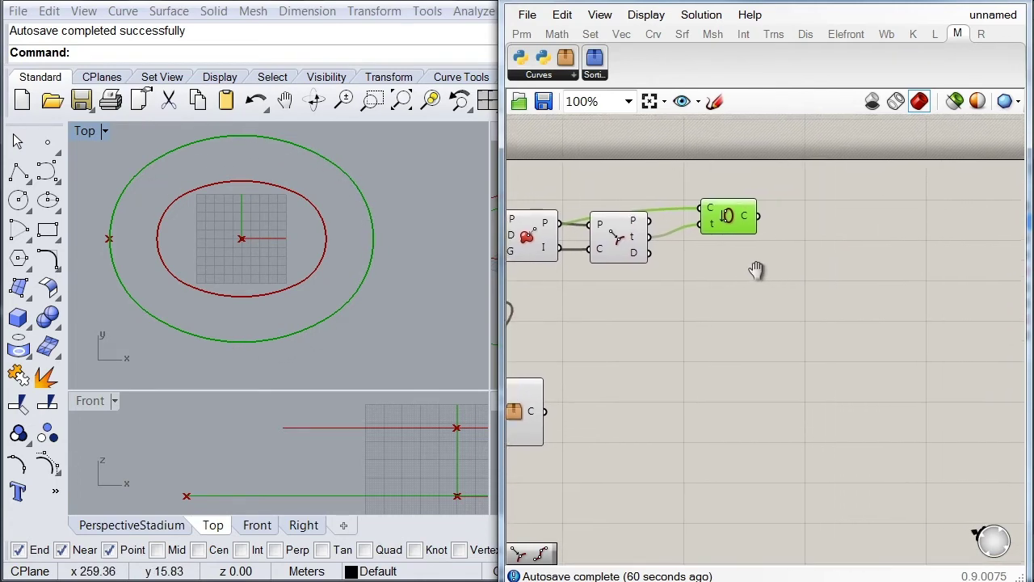
pyautogui.doubleClick(801, 269)
pyautogui.write('div')
pyautogui.press('BackSpace')
pyautogui.write('vi')
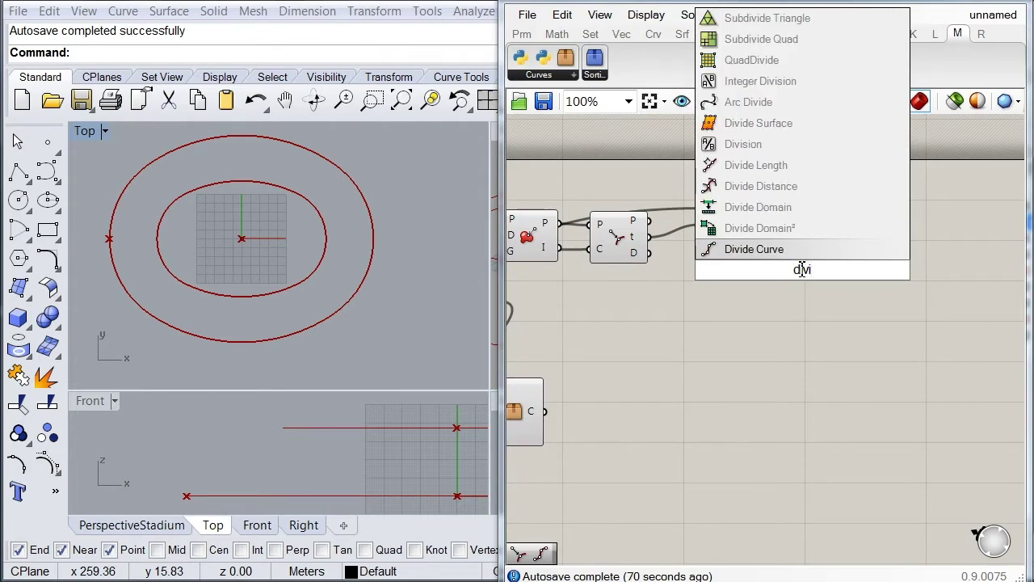
pyautogui.click(795, 255)
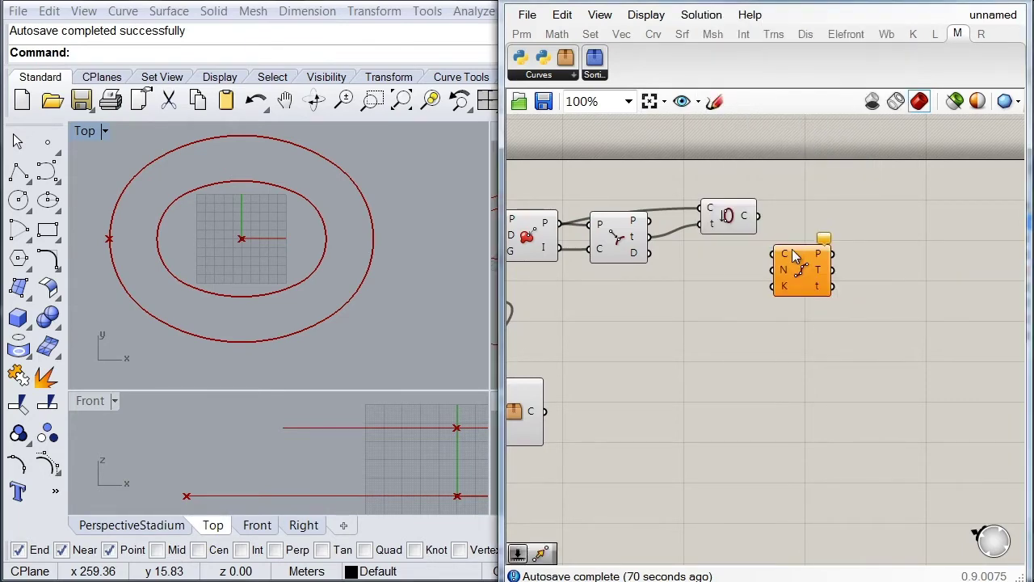
pyautogui.moveTo(774, 255); pyautogui.dragTo(758, 215)
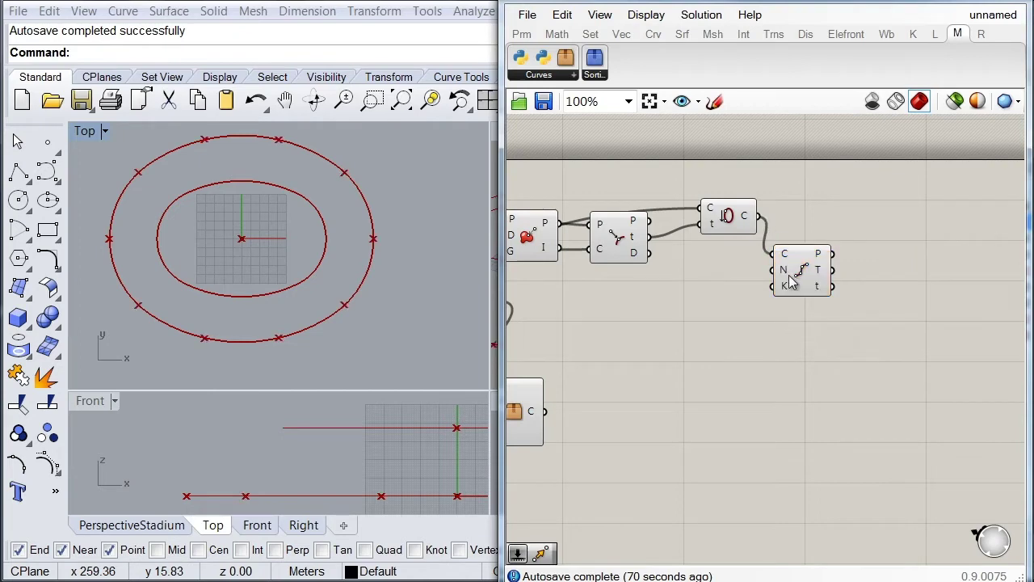
pyautogui.moveTo(795, 282)
pyautogui.mouseDown()
pyautogui.moveTo(788, 271)
pyautogui.moveTo(804, 266)
pyautogui.mouseUp()
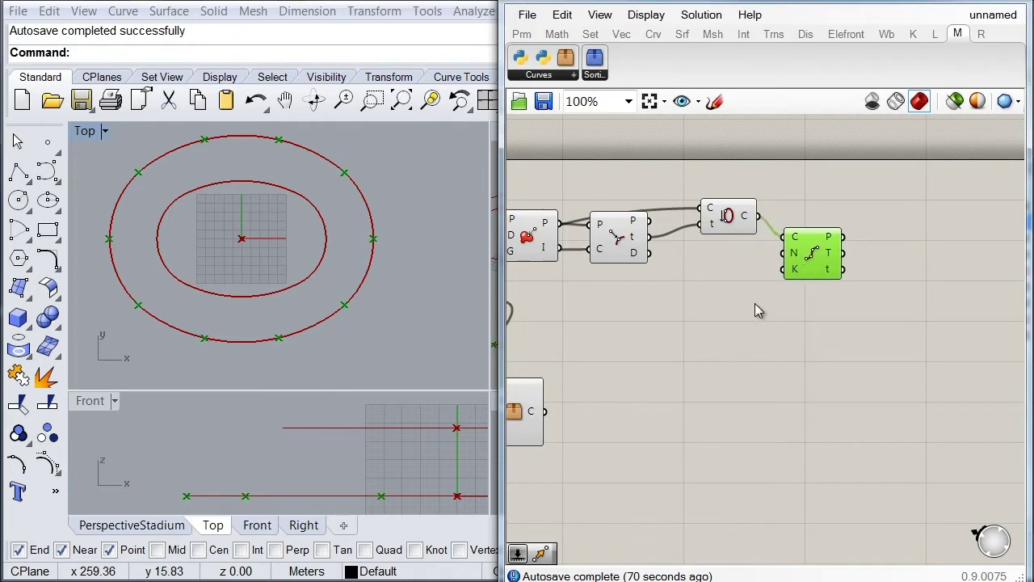
# - Add a Panel below the Seam component and enter the value 65 in it
pyautogui.doubleClick(702, 315)
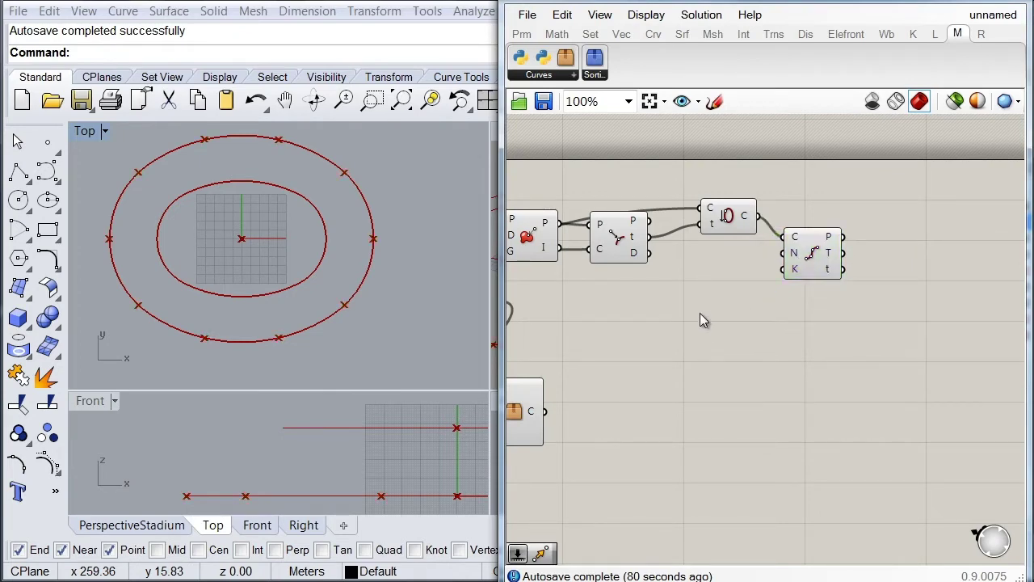
pyautogui.write('pane')
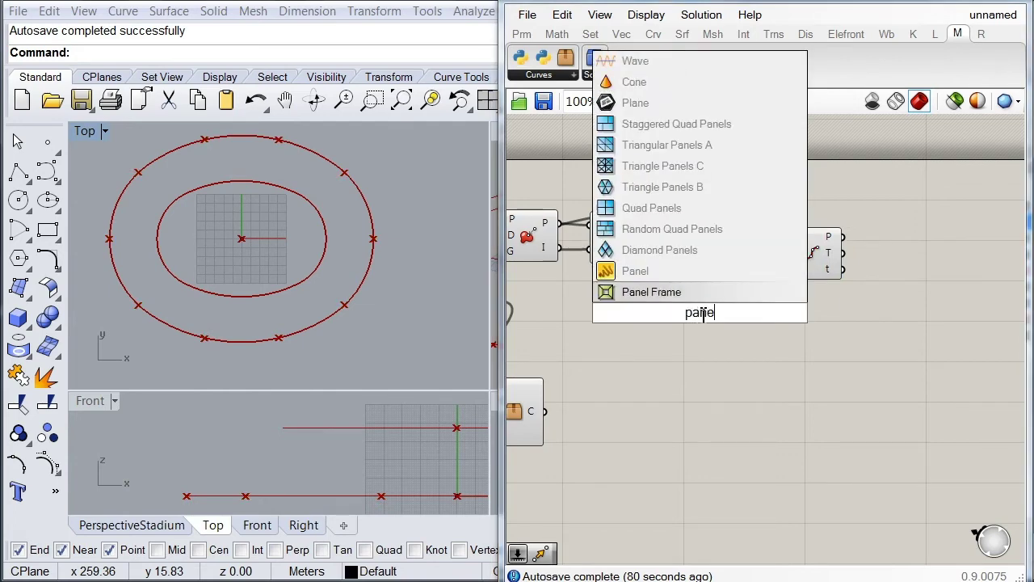
pyautogui.click(649, 277)
pyautogui.doubleClick(688, 315)
pyautogui.write('65')
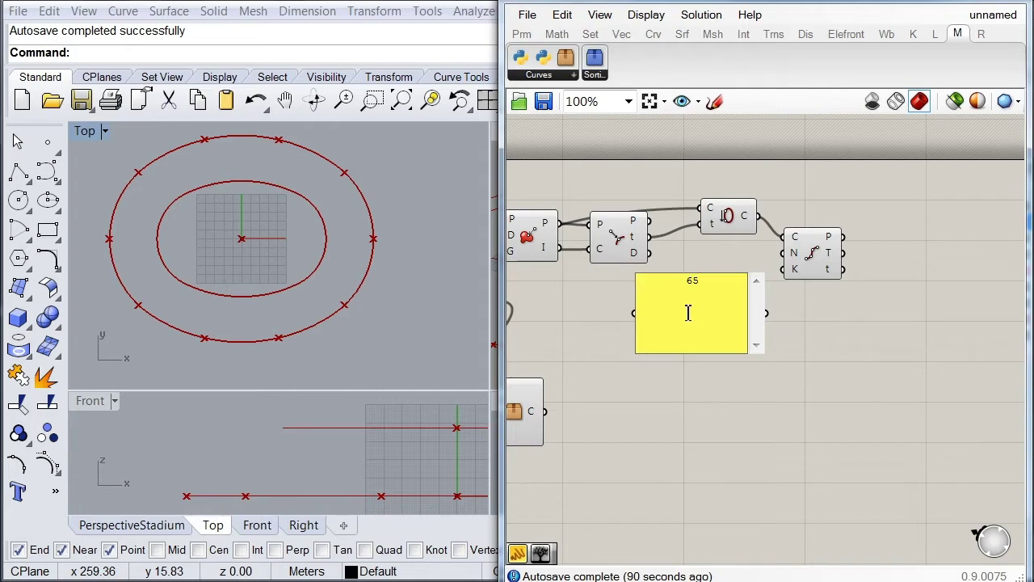
pyautogui.click(745, 396)
# - Turn off the panel's Multiline Data, connect it to Divide Curve's count input, and shrink the panel
pyautogui.rightClick(699, 316)
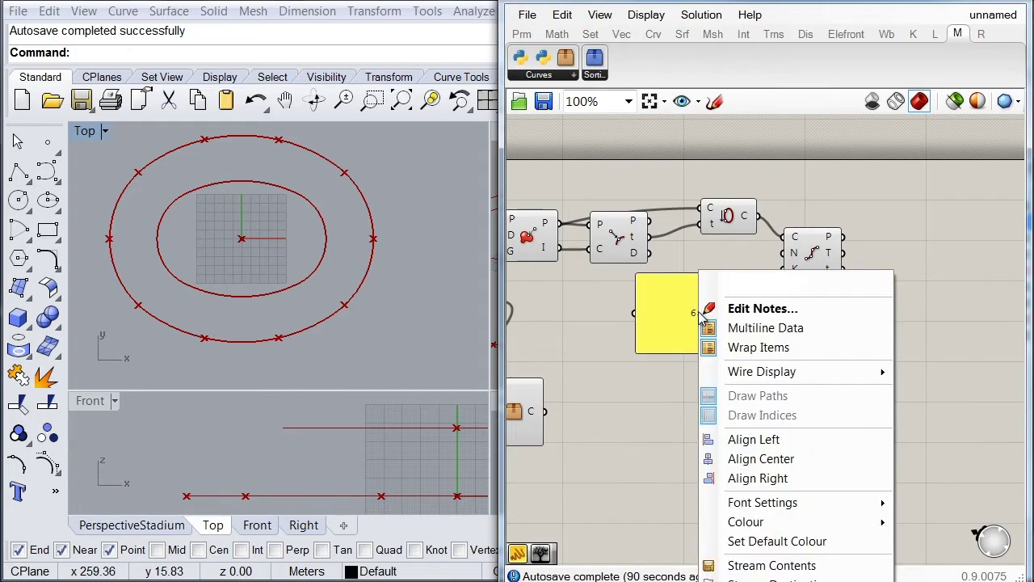
pyautogui.click(760, 329)
pyautogui.moveTo(767, 313); pyautogui.dragTo(784, 254)
pyautogui.moveTo(636, 353); pyautogui.dragTo(677, 317)
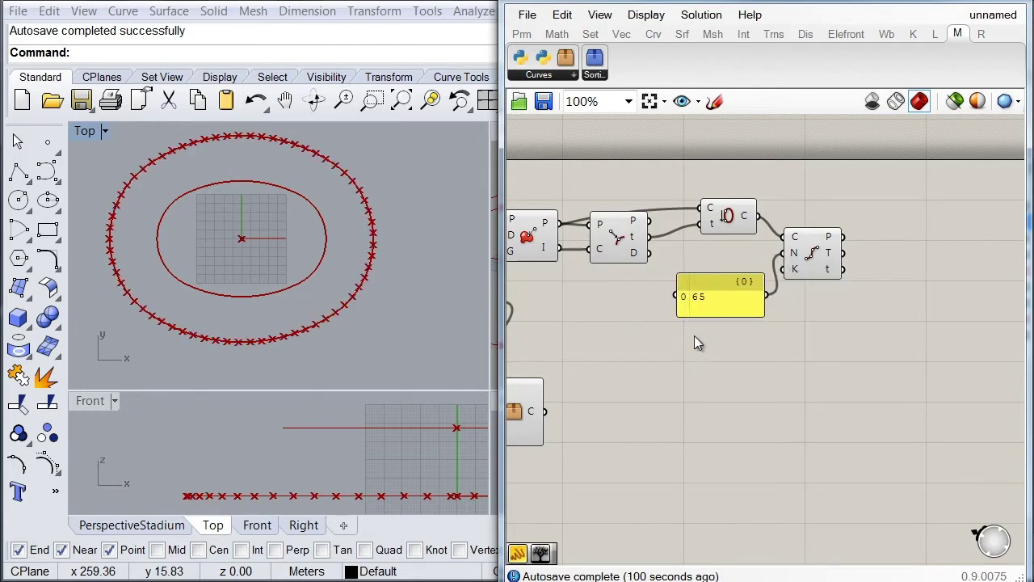
pyautogui.click(811, 267)
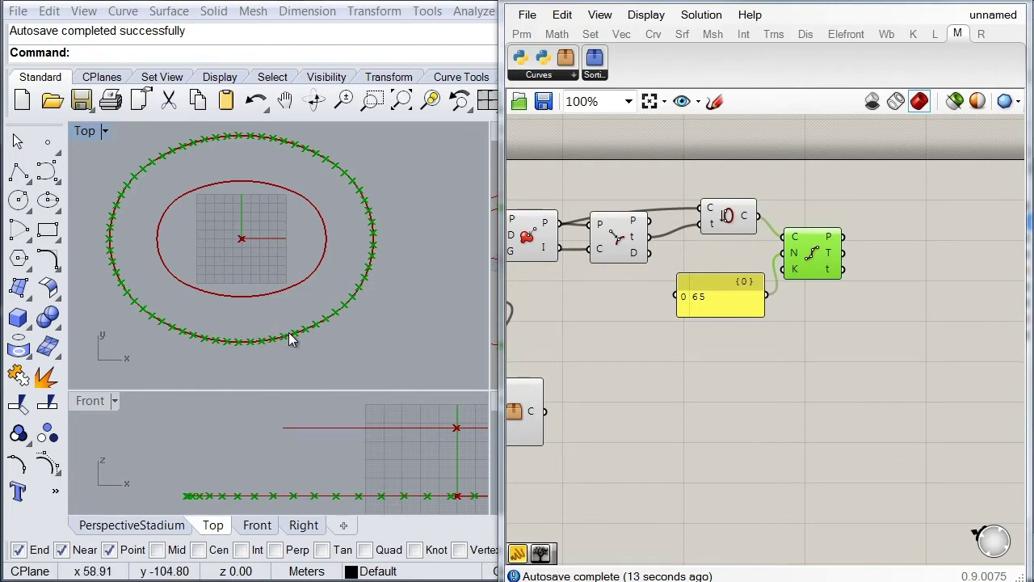
pyautogui.click(895, 231)
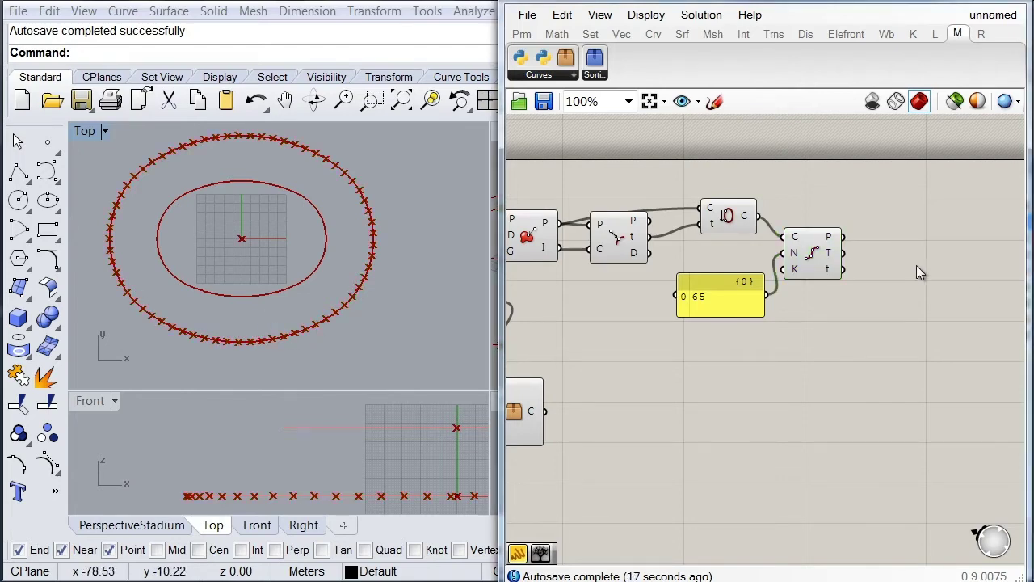
# - Add a Horizontal Frame component and feed it the Seam curve and Divide Curve's t parameters
pyautogui.doubleClick(885, 227)
pyautogui.write('h')
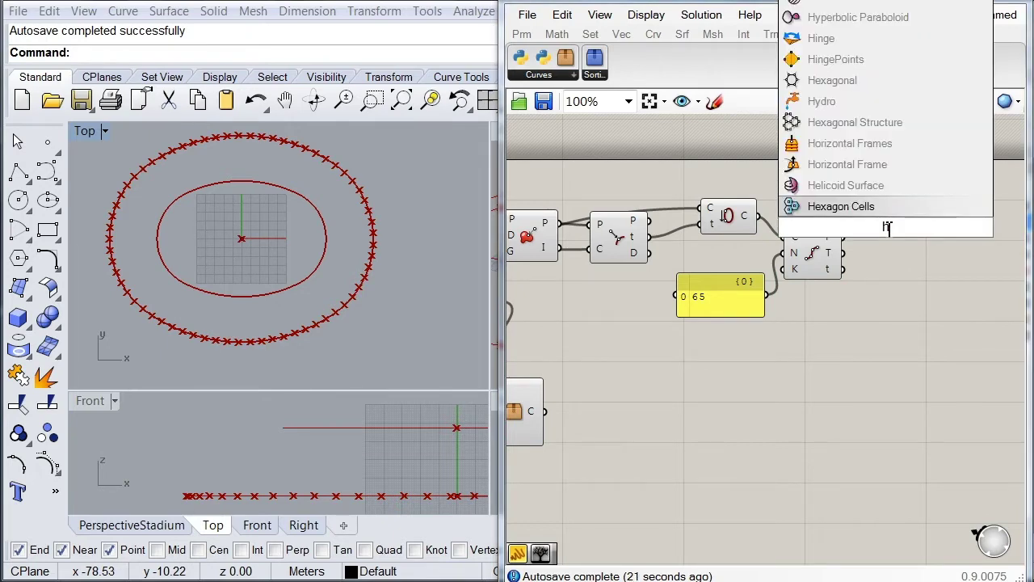
pyautogui.write('fra')
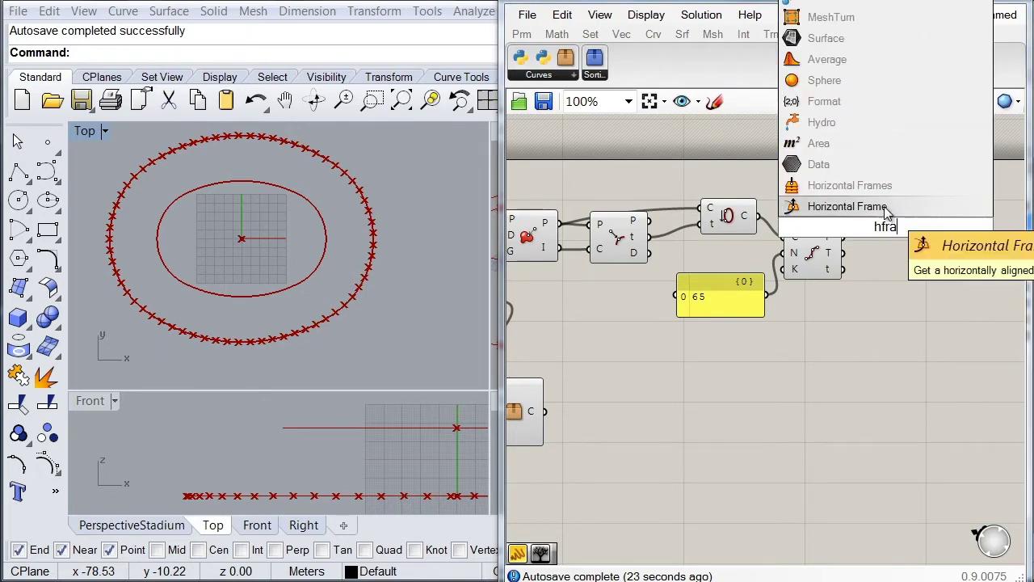
pyautogui.click(887, 209)
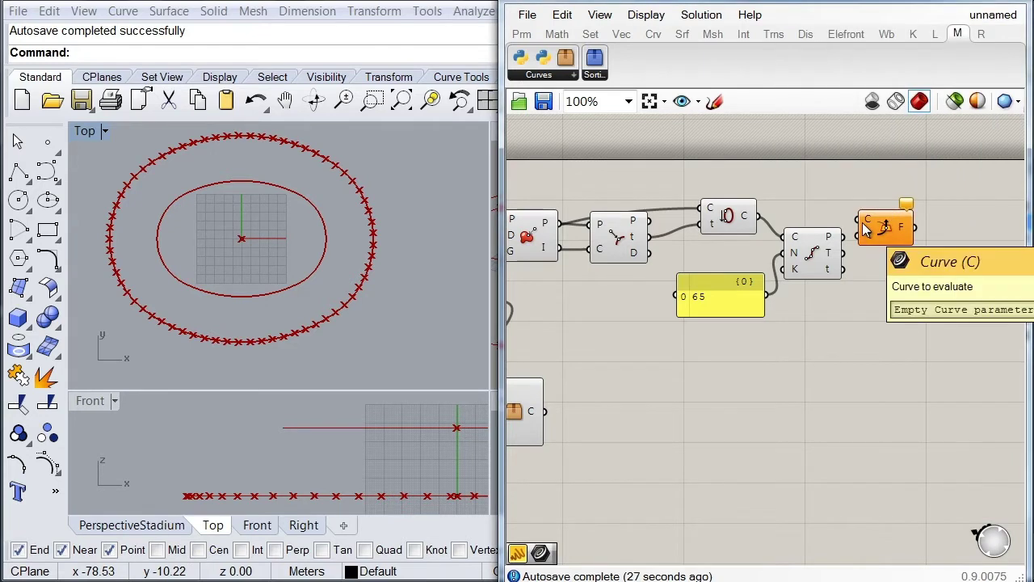
pyautogui.moveTo(863, 224); pyautogui.dragTo(745, 227)
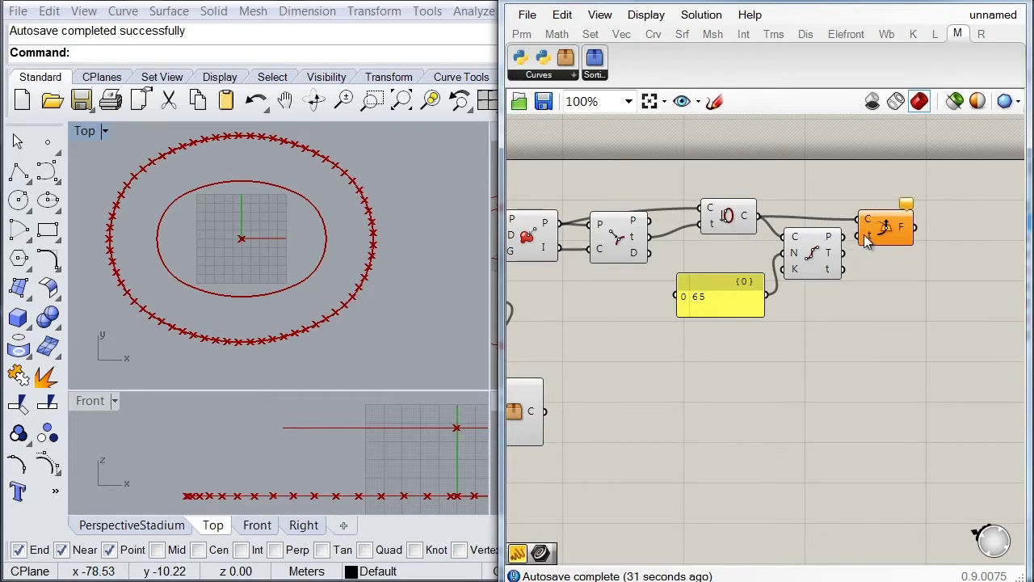
pyautogui.moveTo(863, 242); pyautogui.dragTo(843, 269)
pyautogui.moveTo(882, 240); pyautogui.dragTo(893, 242)
# - Check the horizontal frames in the PerspectiveStadium view and add a Deconstruct Plane component fed by them
pyautogui.scroll(10, 159, 220)
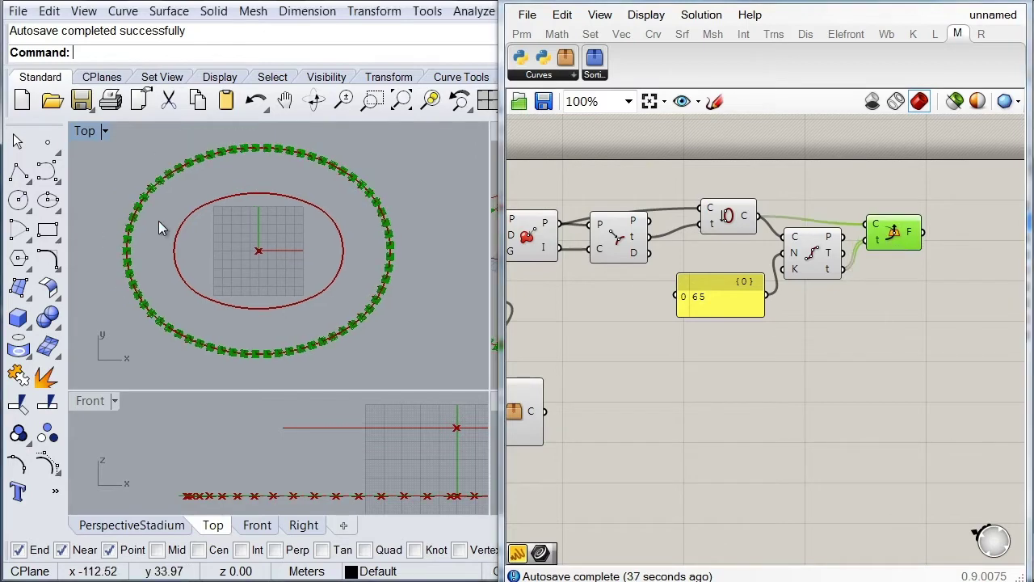
pyautogui.moveTo(140, 223); pyautogui.dragTo(190, 288, button='right')
pyautogui.click(132, 526)
pyautogui.moveTo(955, 294); pyautogui.dragTo(886, 289, button='right')
pyautogui.scroll(-2, 886, 288)
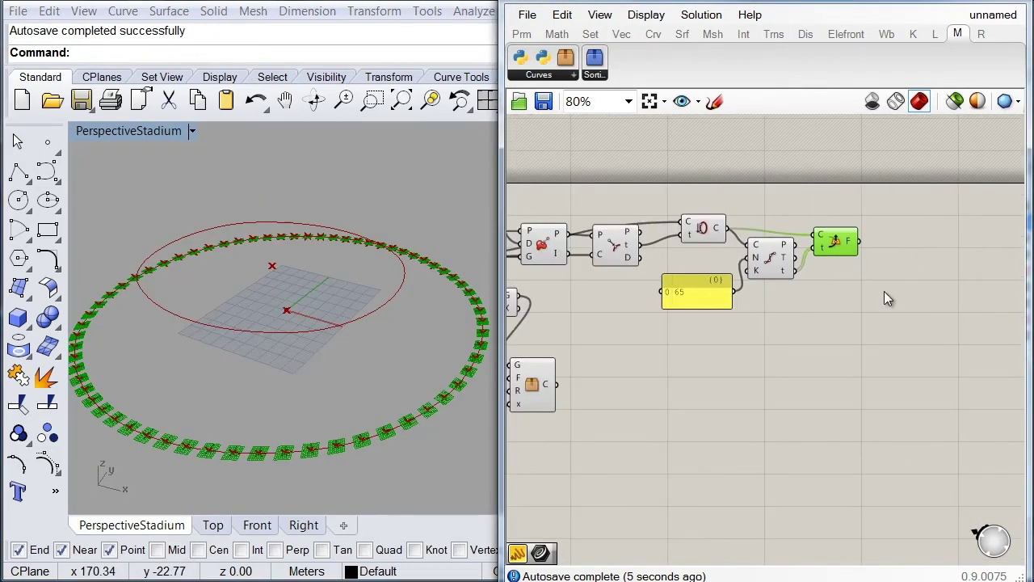
pyautogui.doubleClick(863, 317)
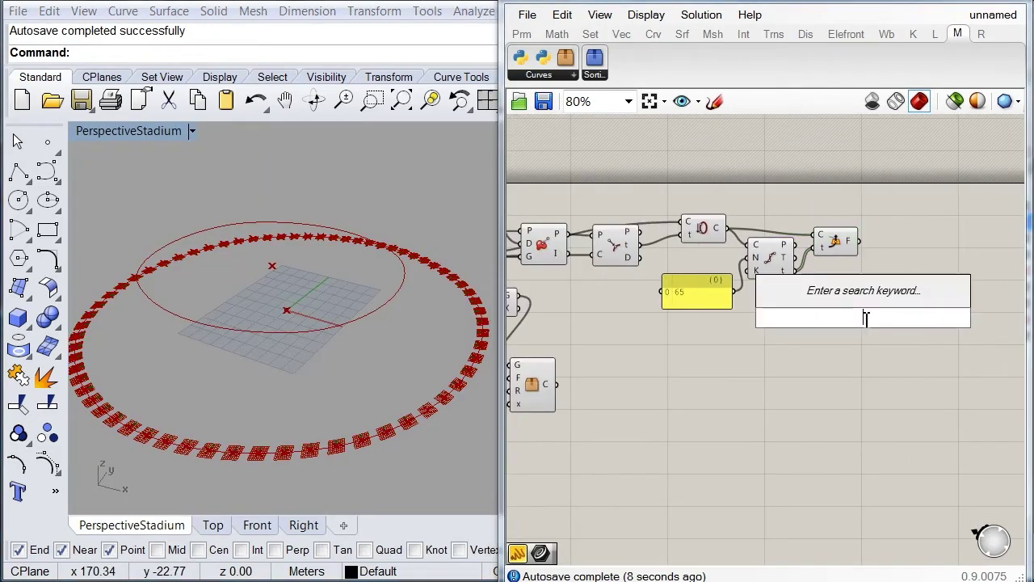
pyautogui.write('de')
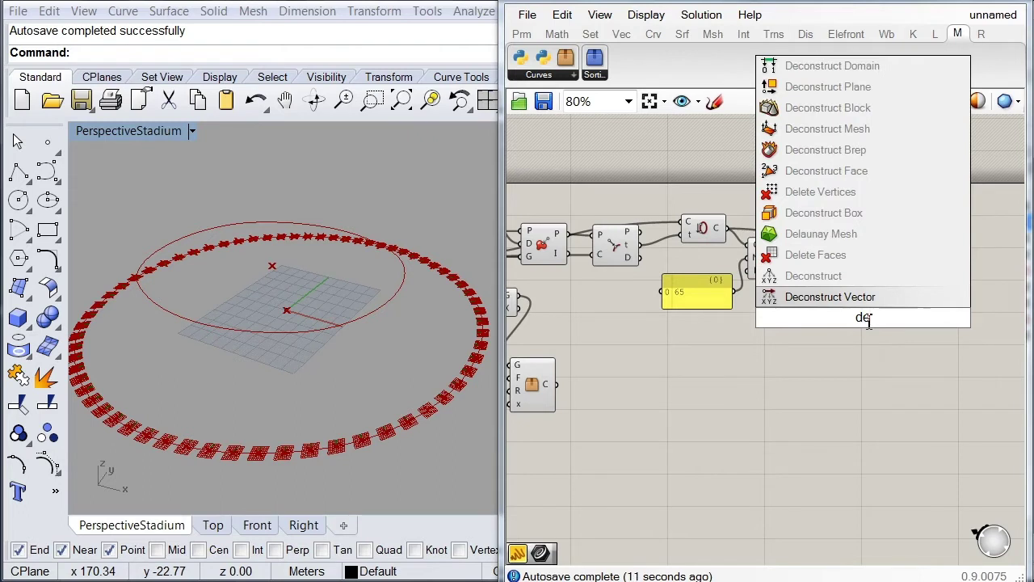
pyautogui.write('pla')
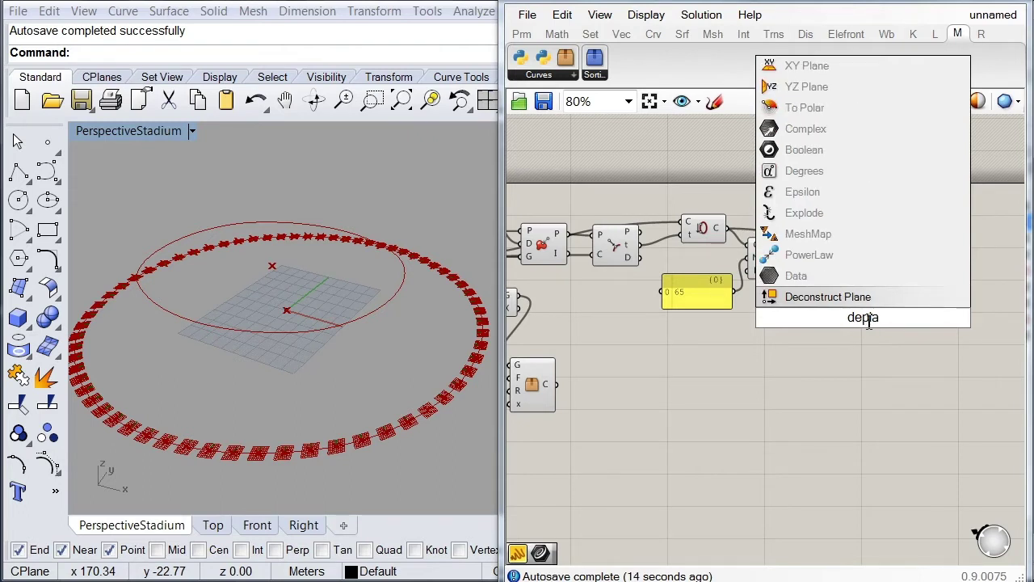
pyautogui.press('Return')
pyautogui.moveTo(869, 319); pyautogui.dragTo(858, 240)
pyautogui.moveTo(885, 281); pyautogui.dragTo(892, 272)
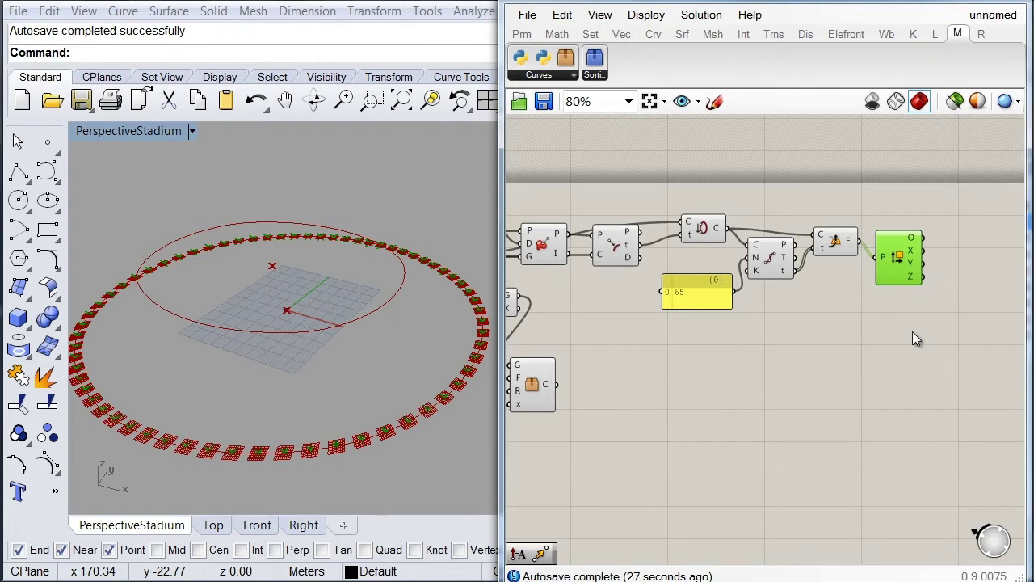
# - Add a Move component above Deconstruct Plane and connect the Seam curve to its geometry input
pyautogui.click(624, 247)
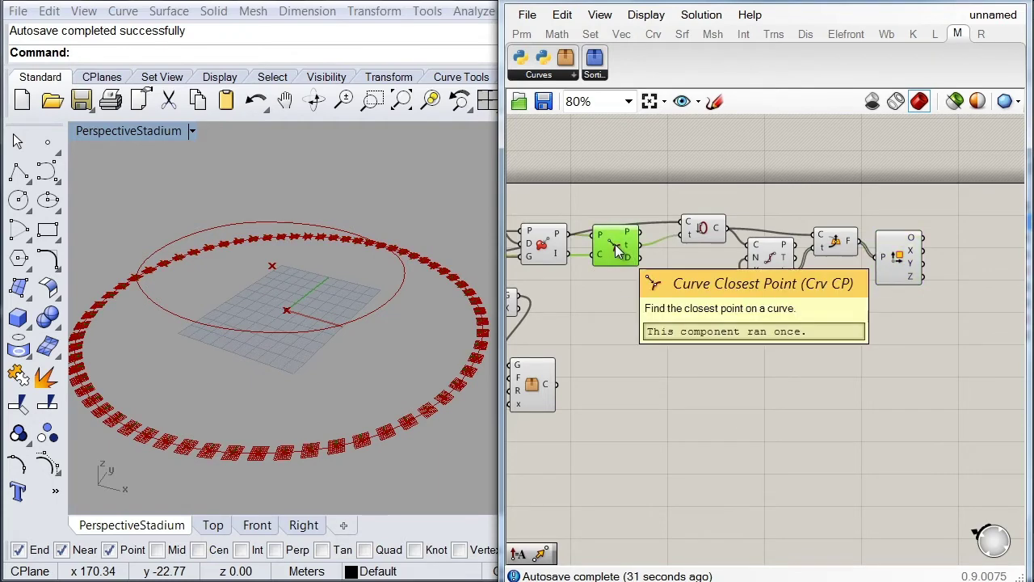
pyautogui.doubleClick(935, 201)
pyautogui.write('mo')
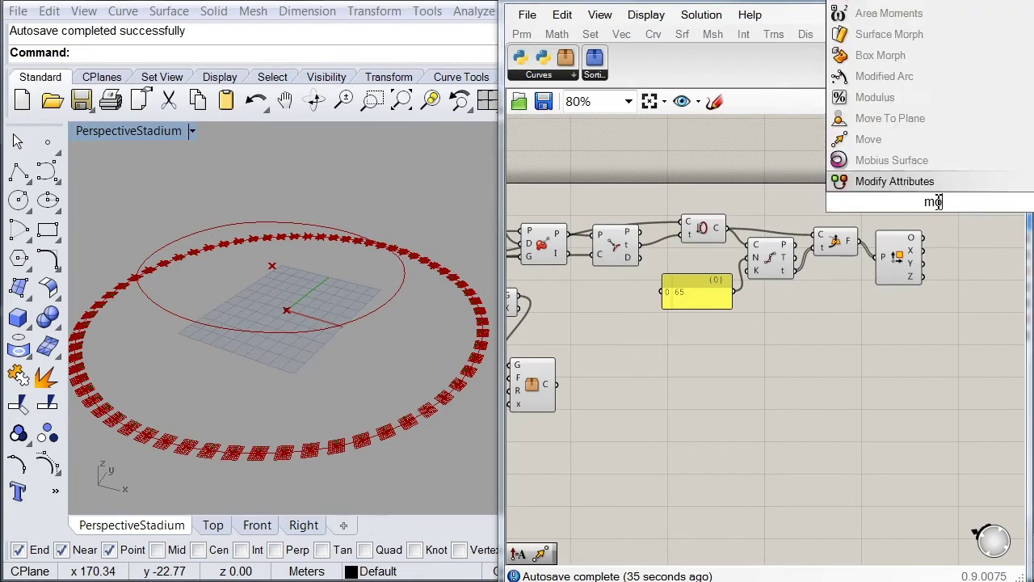
pyautogui.write('ve')
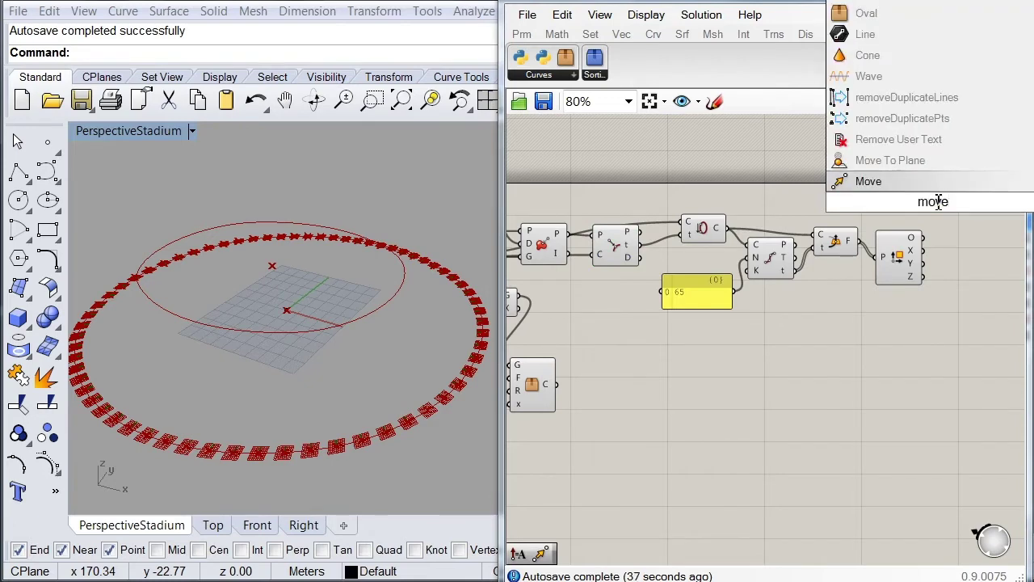
pyautogui.click(885, 179)
pyautogui.moveTo(913, 202); pyautogui.dragTo(727, 228)
pyautogui.moveTo(969, 299); pyautogui.dragTo(817, 300, button='right')
pyautogui.moveTo(796, 206); pyautogui.dragTo(829, 209)
# - Add an Amplitude component below Deconstruct Plane and connect the planes' Y axis to its vector input
pyautogui.doubleClick(770, 335)
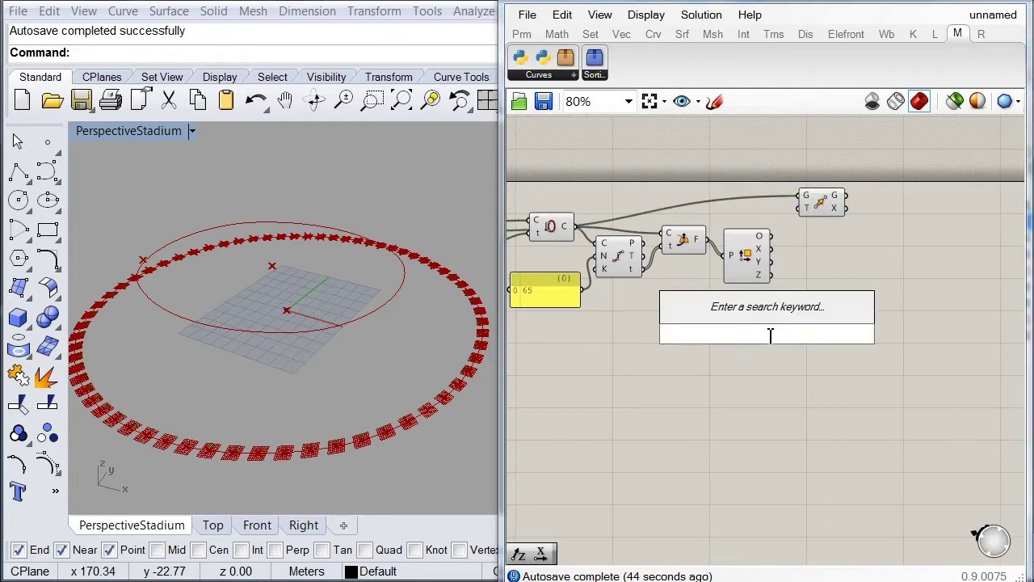
pyautogui.write('a')
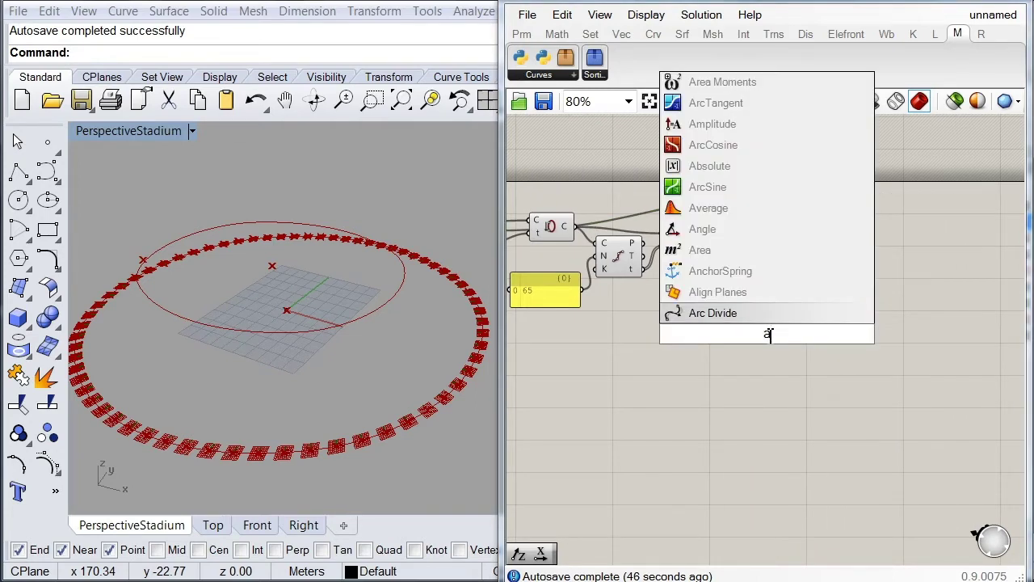
pyautogui.write('m')
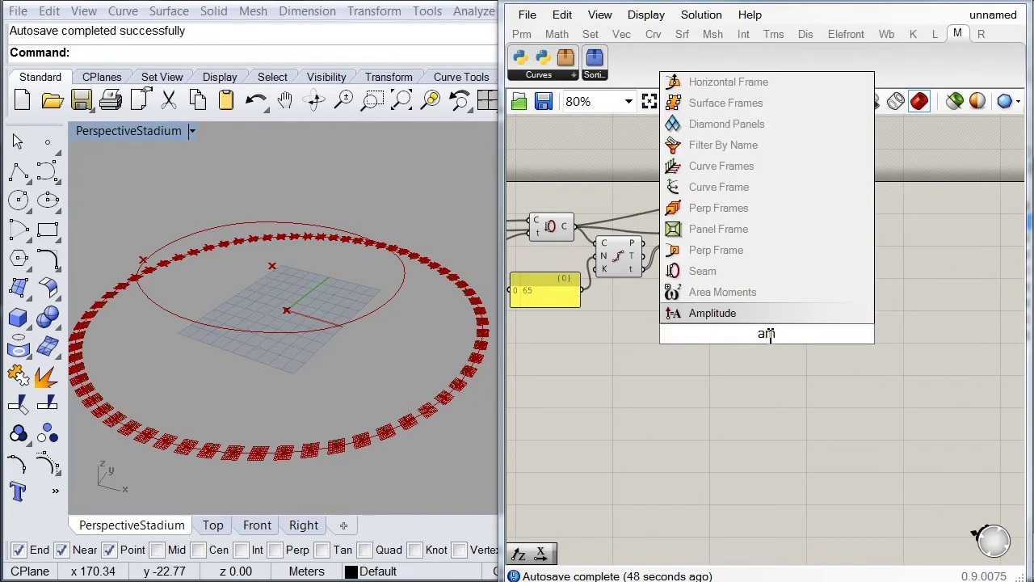
pyautogui.press('Return')
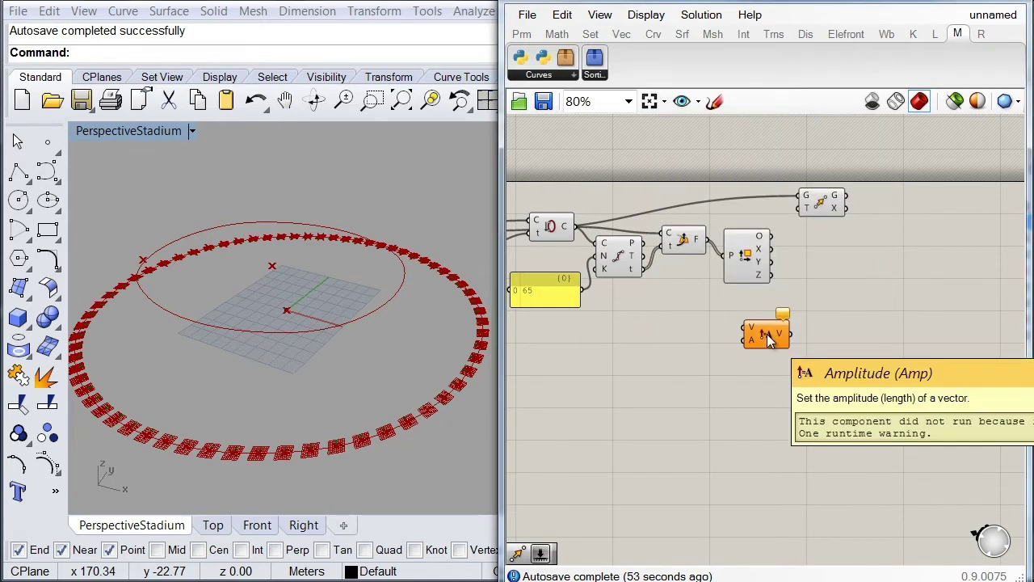
pyautogui.moveTo(744, 325); pyautogui.dragTo(769, 270)
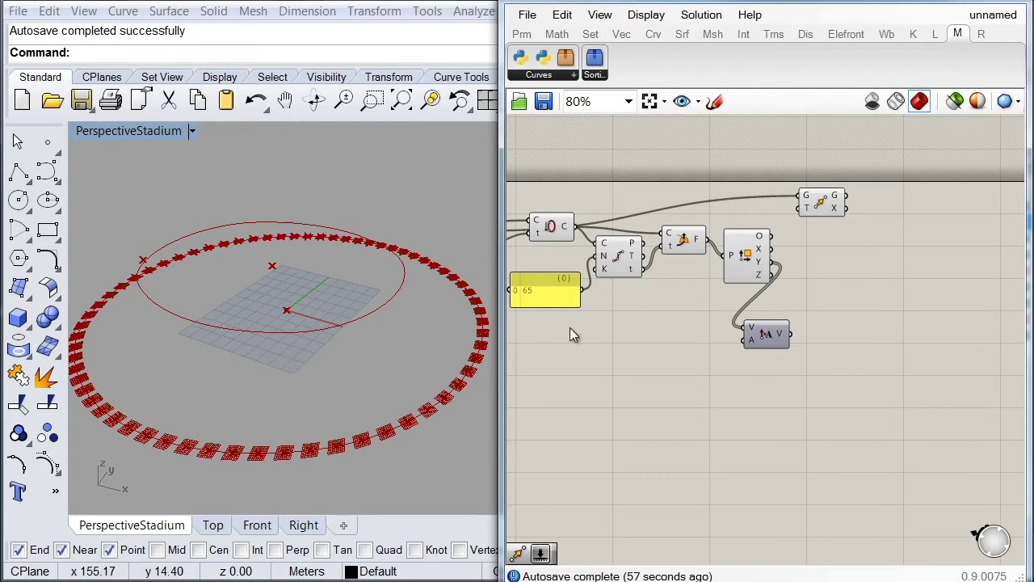
pyautogui.scroll(3, 766, 271)
pyautogui.moveTo(359, 439); pyautogui.dragTo(365, 447, button='right')
pyautogui.scroll(3, 365, 447)
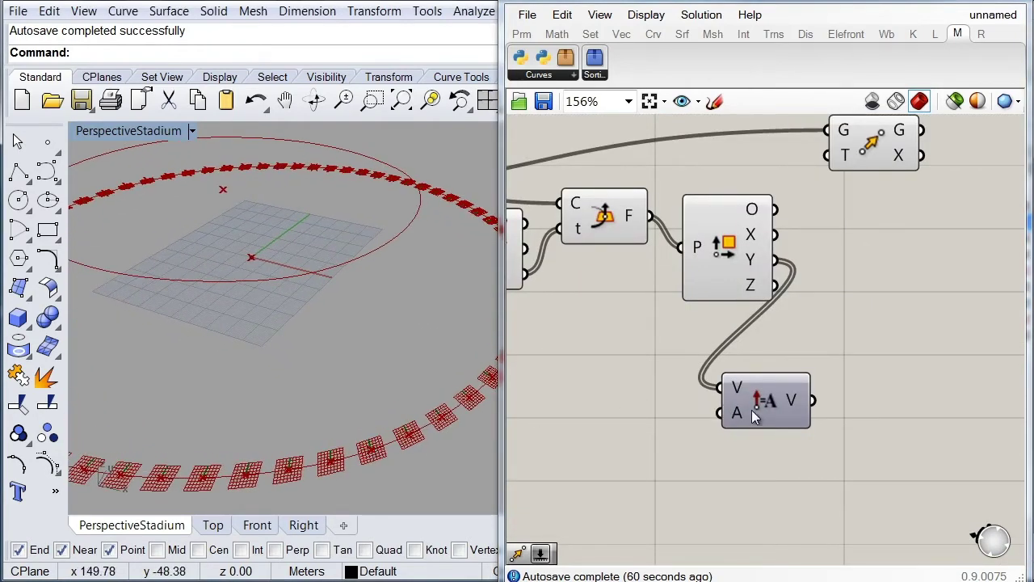
pyautogui.moveTo(751, 416); pyautogui.dragTo(763, 414)
# - Create a number slider with value 40 and connect it to the Amplitude component's A input
pyautogui.doubleClick(566, 454)
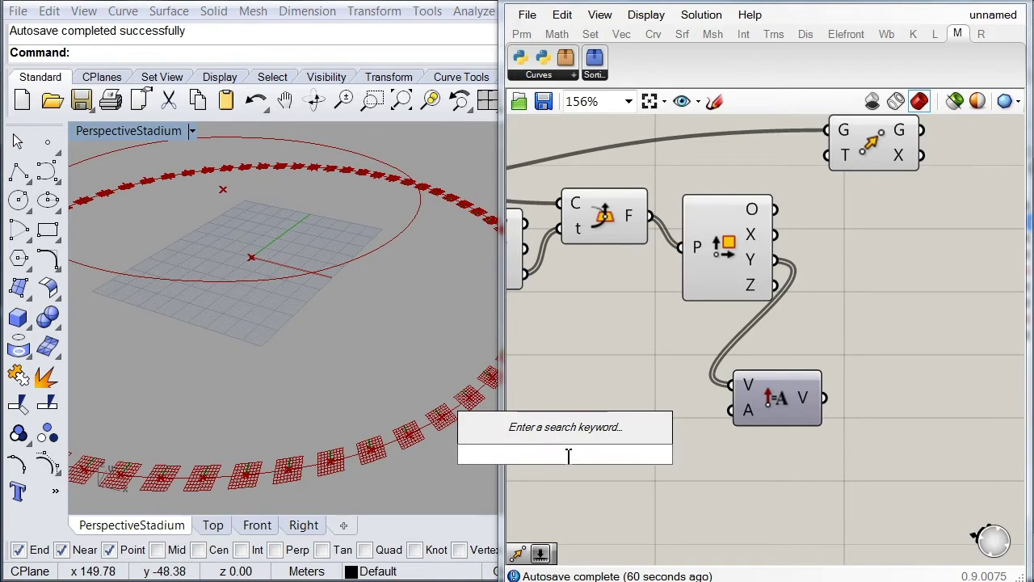
pyautogui.write('40')
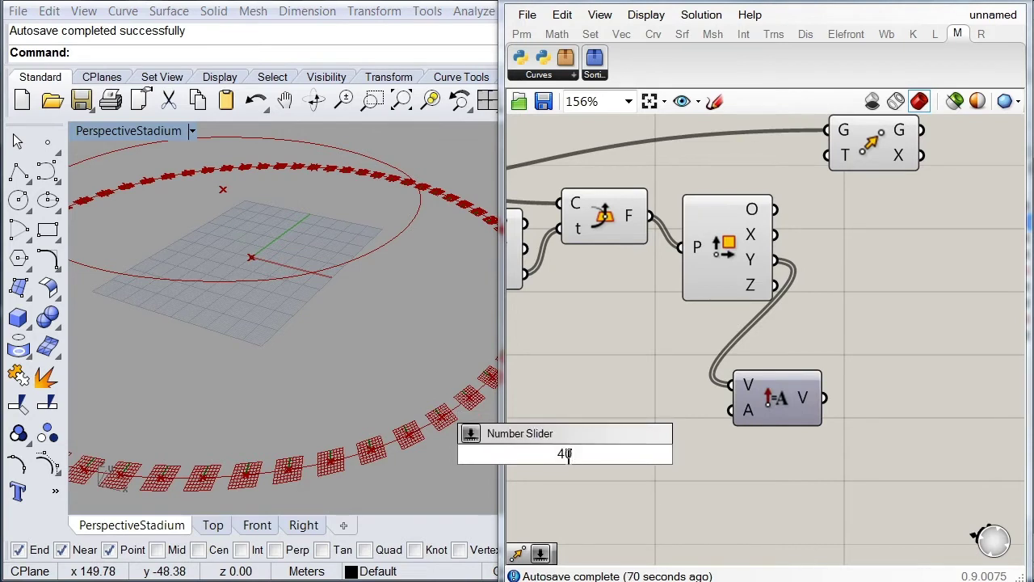
pyautogui.press('Return')
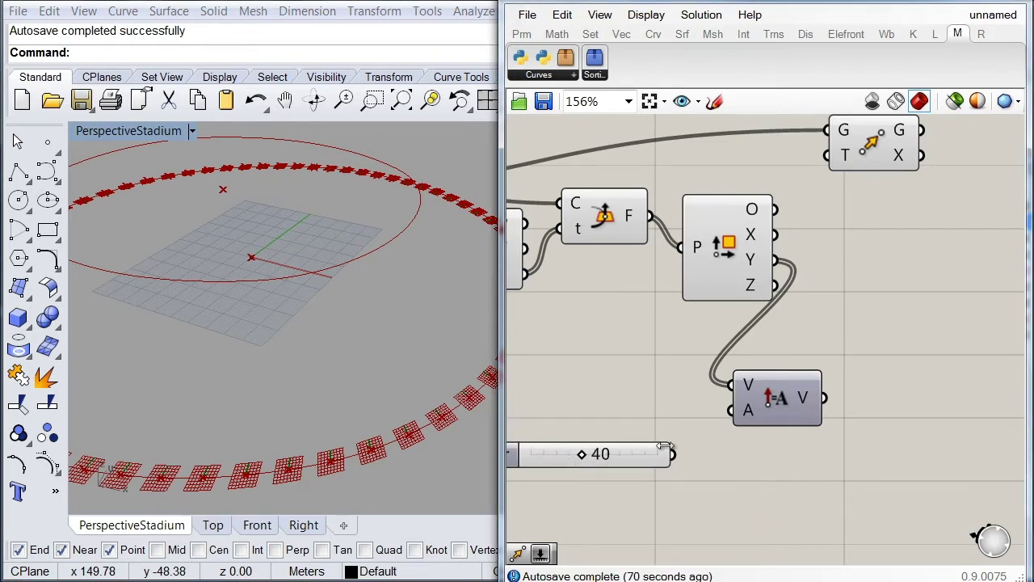
pyautogui.moveTo(672, 454); pyautogui.dragTo(730, 415)
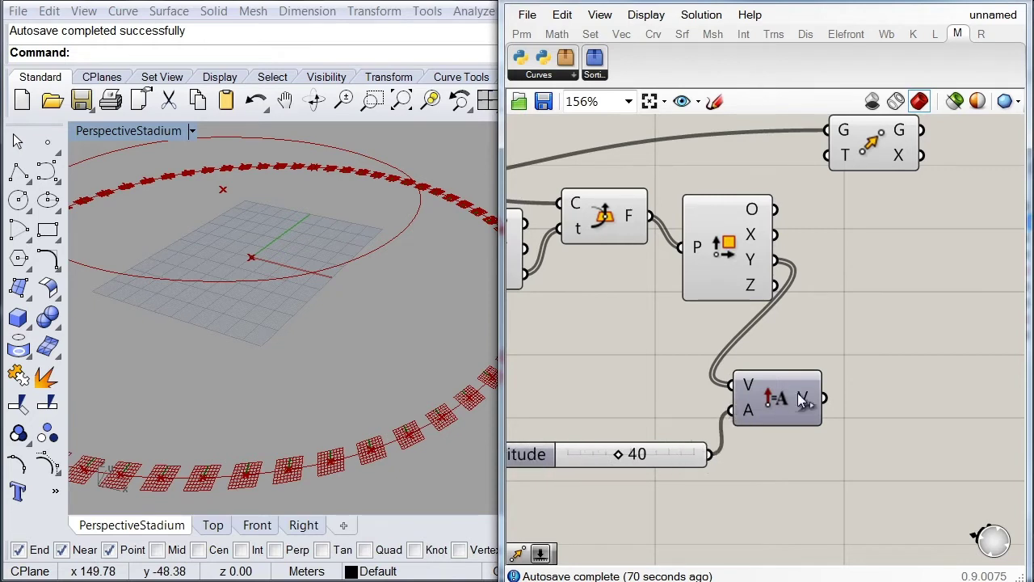
# - Connect the amplitude vector to Move's T input and replace its geometry with Divide Curve's points
pyautogui.moveTo(825, 398); pyautogui.dragTo(830, 176)
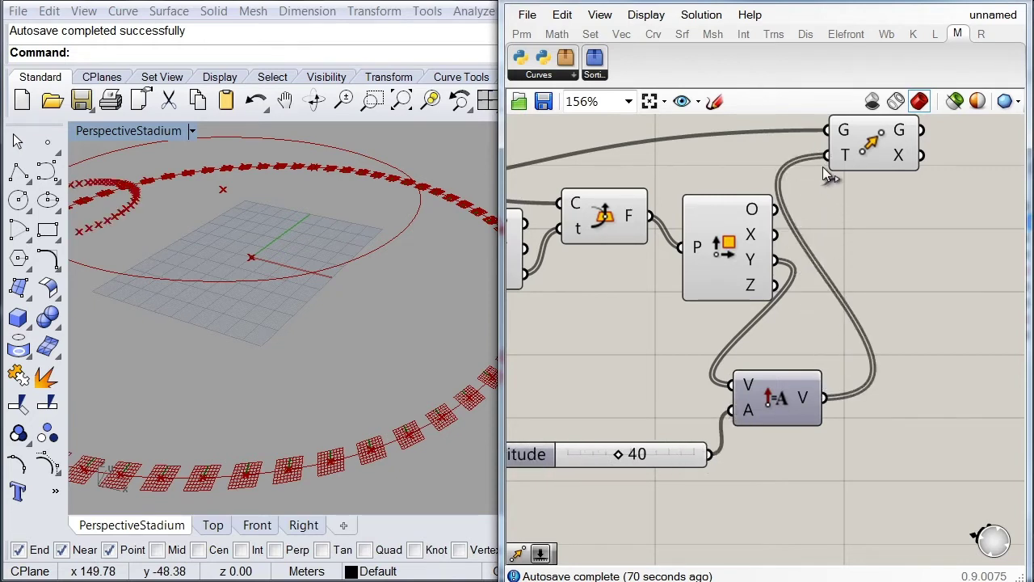
pyautogui.scroll(-3, 827, 169)
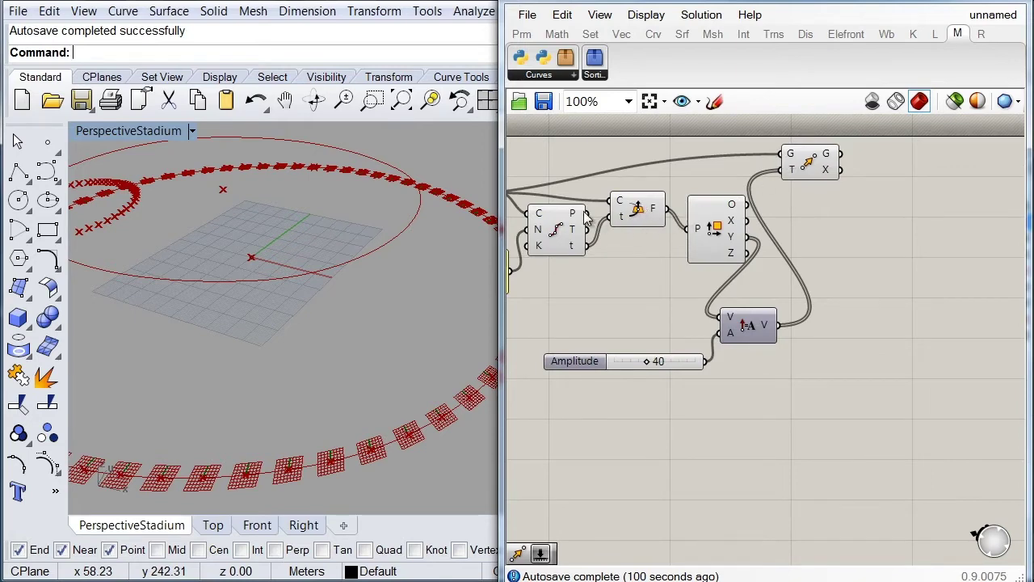
pyautogui.moveTo(591, 217); pyautogui.dragTo(783, 154)
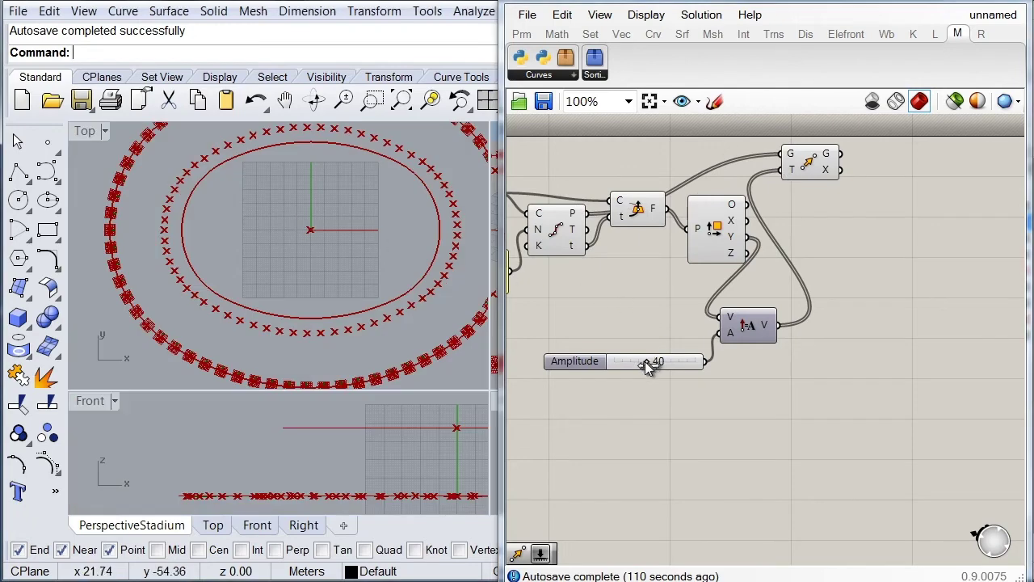
# - Set the Amplitude slider to 65 and highlight the moved points for inspection
pyautogui.moveTo(644, 364); pyautogui.dragTo(669, 361)
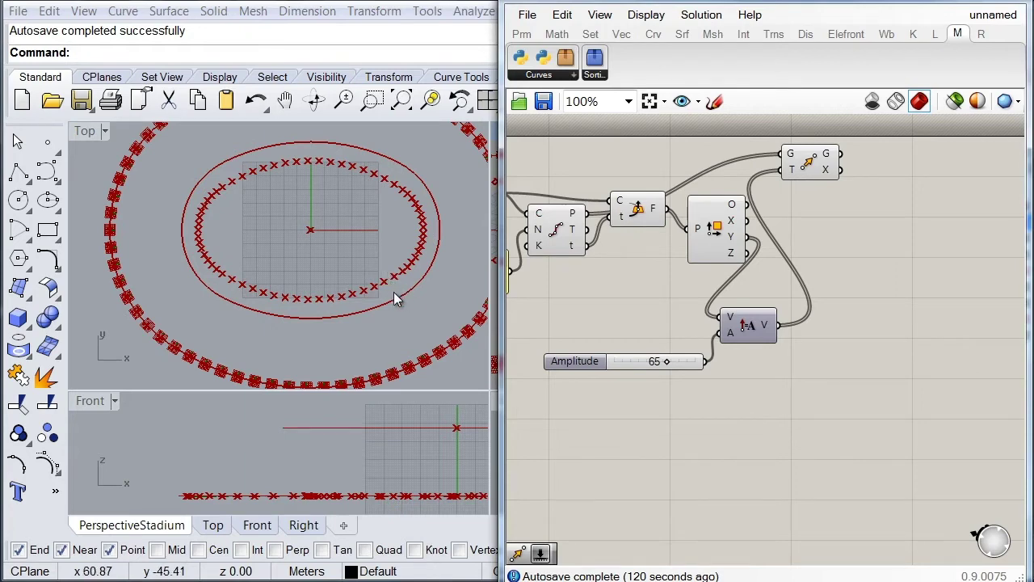
pyautogui.click(806, 167)
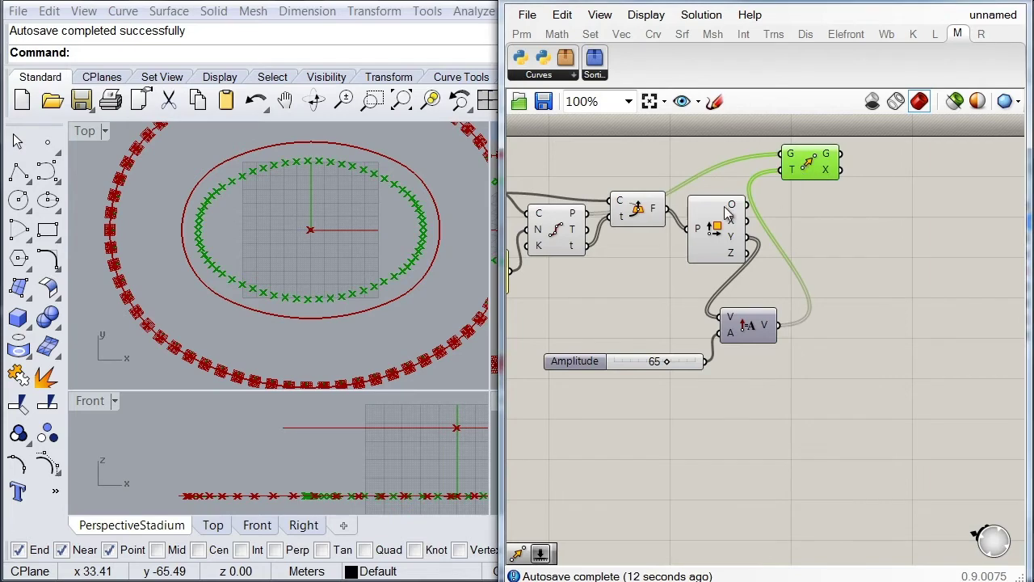
# - Add a Line component running from Move's points (A) to the matching Divide Curve points (B)
pyautogui.click(559, 232)
pyautogui.doubleClick(889, 241)
pyautogui.write('line')
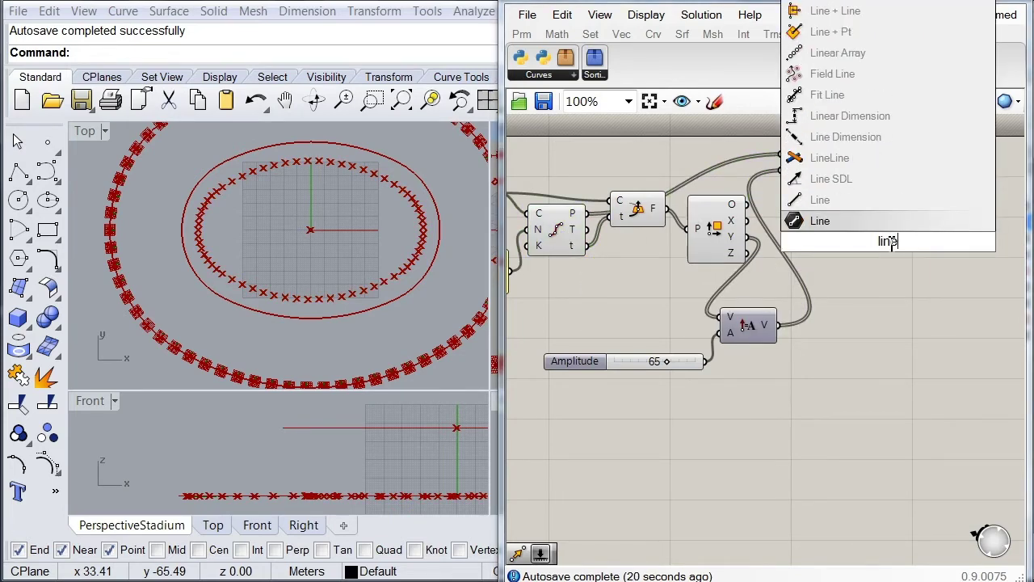
pyautogui.press('Return')
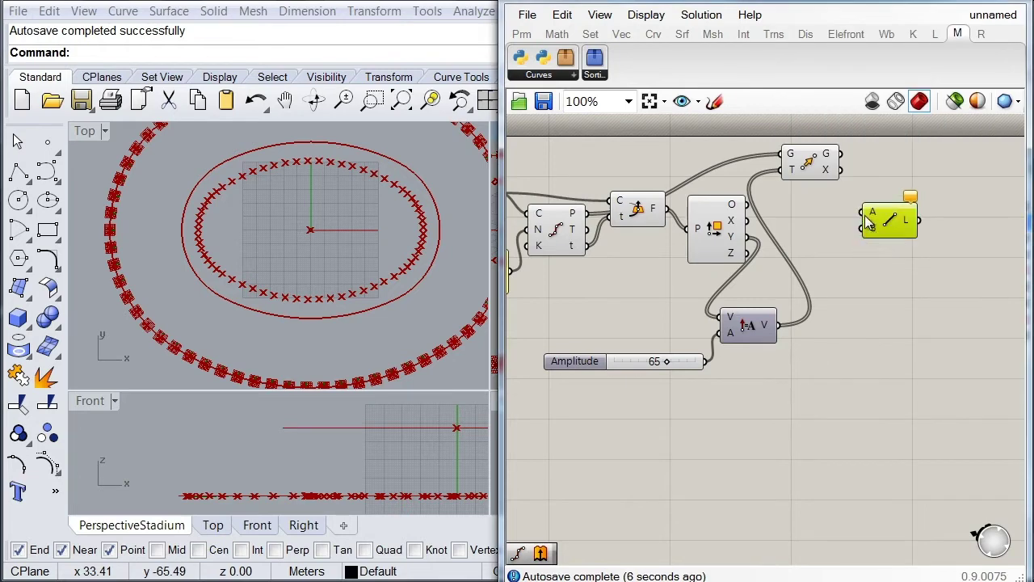
pyautogui.click(828, 168)
pyautogui.moveTo(841, 169); pyautogui.dragTo(862, 212)
pyautogui.moveTo(849, 159); pyautogui.dragTo(867, 206)
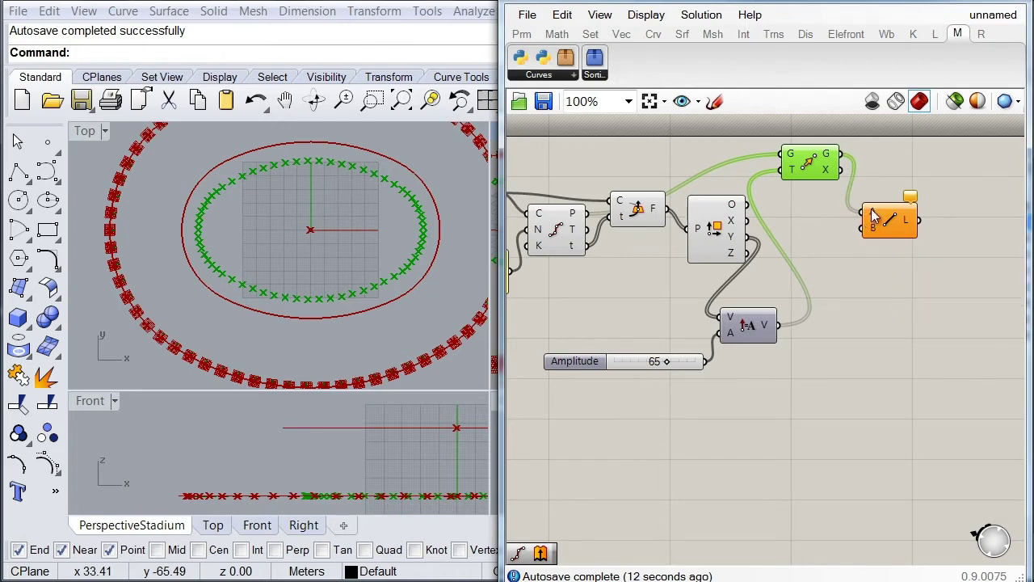
pyautogui.moveTo(863, 229); pyautogui.dragTo(588, 228)
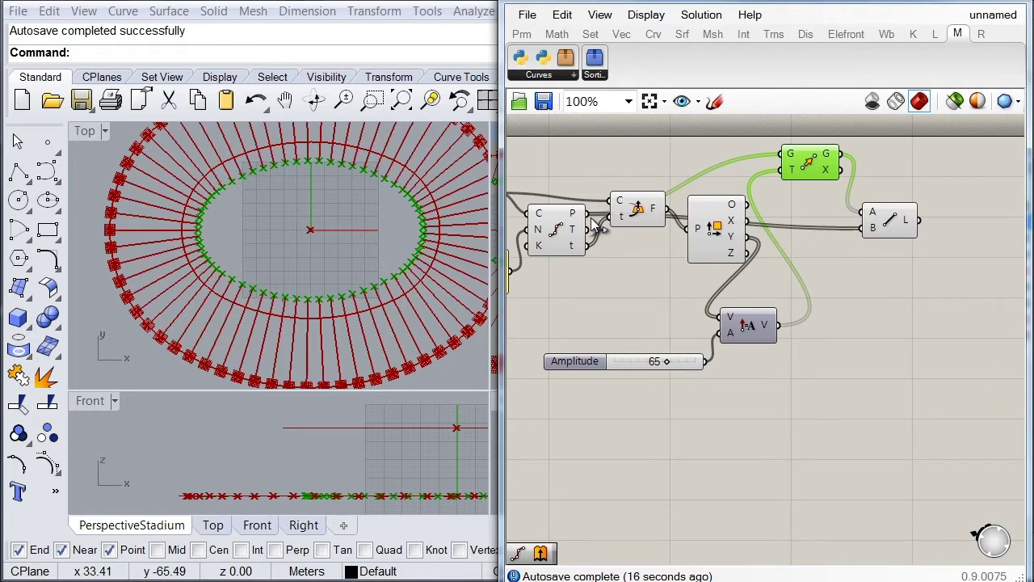
pyautogui.moveTo(891, 223); pyautogui.dragTo(894, 215)
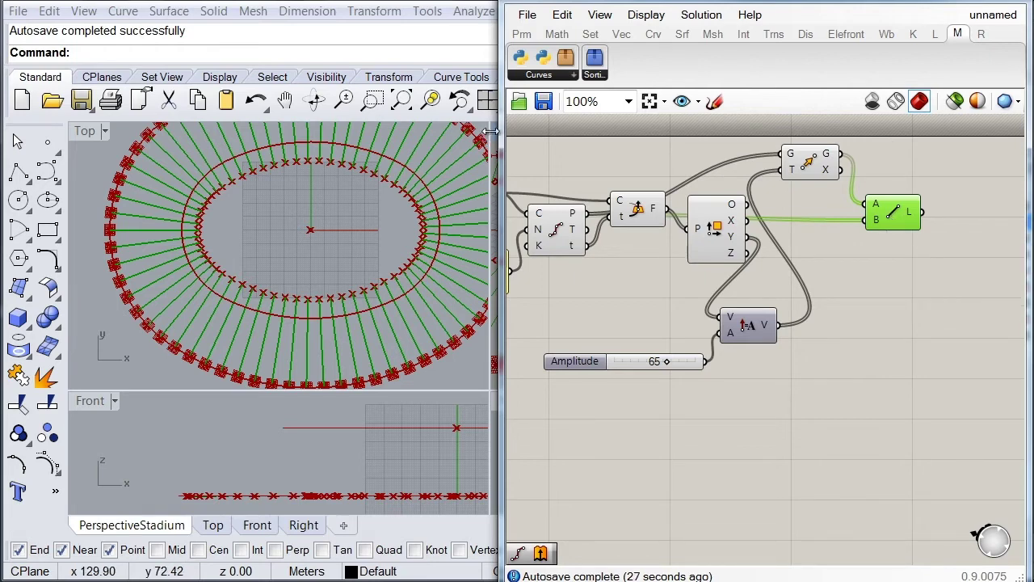
# - Add an Extrude component, feeding the lines to its B input and a Unit Z vector to its D input
pyautogui.hotkey('ctrl', 'm')
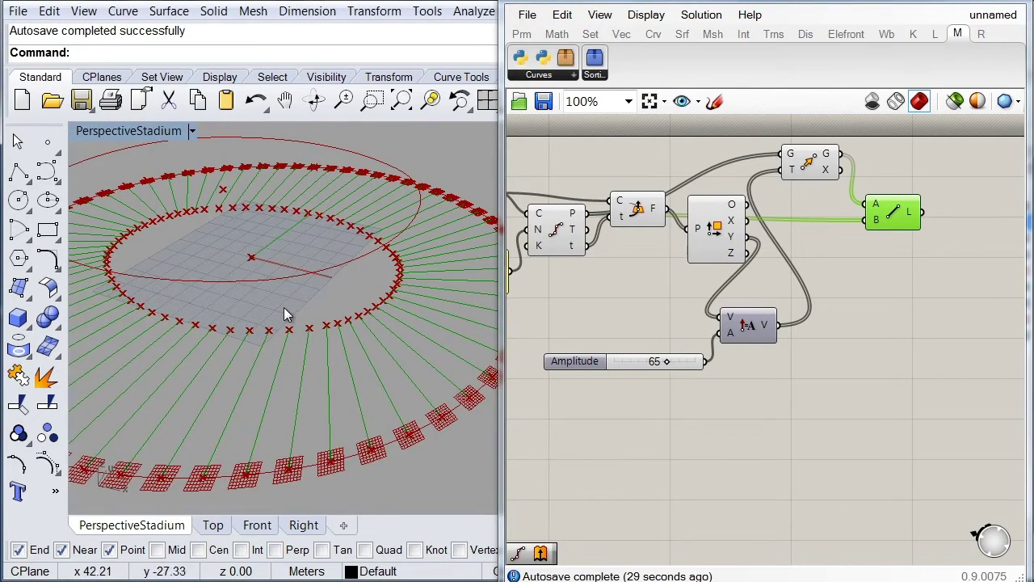
pyautogui.doubleClick(867, 345)
pyautogui.write('extrde')
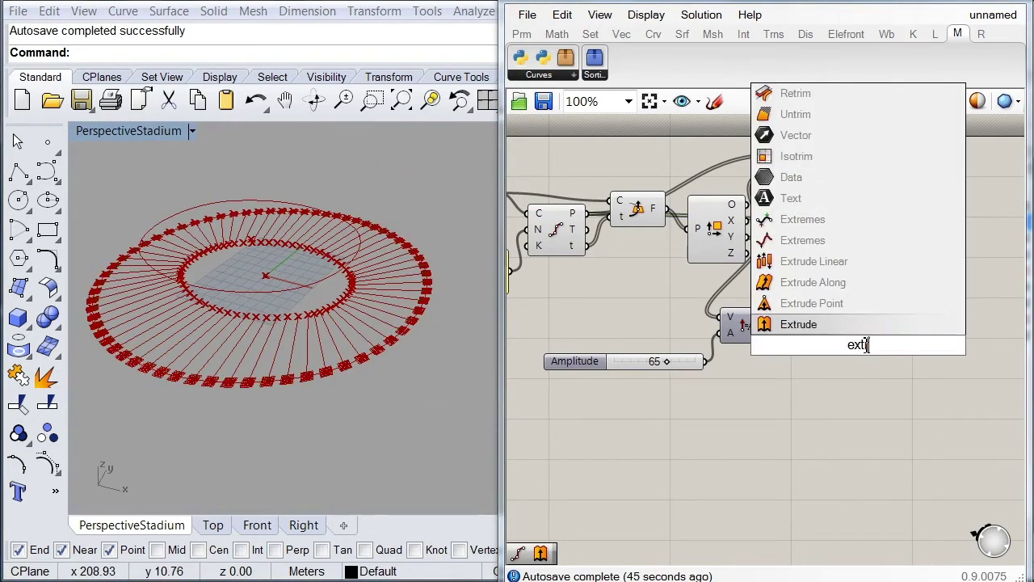
pyautogui.click(860, 326)
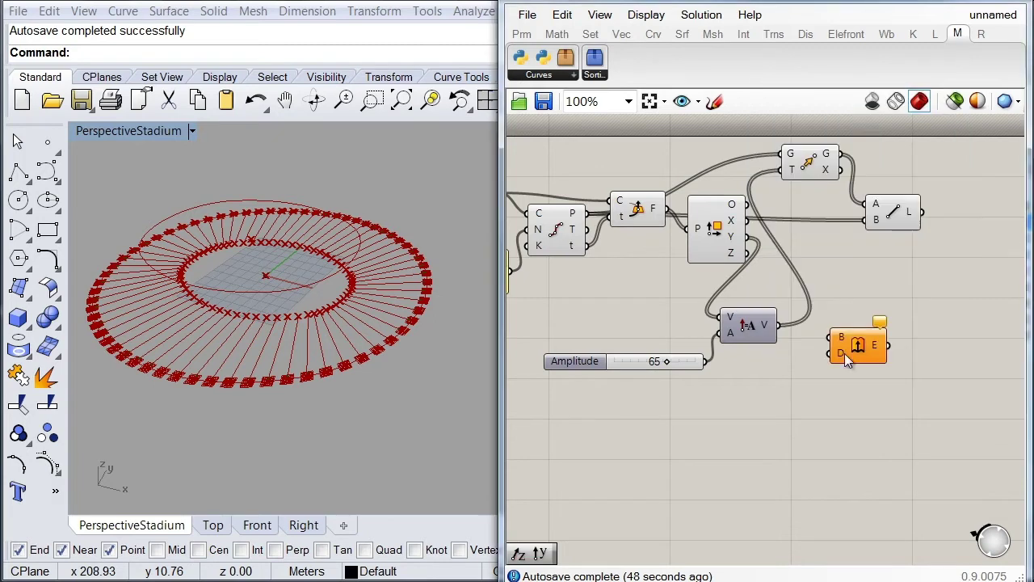
pyautogui.moveTo(832, 337); pyautogui.dragTo(934, 212)
pyautogui.moveTo(858, 351); pyautogui.dragTo(925, 367)
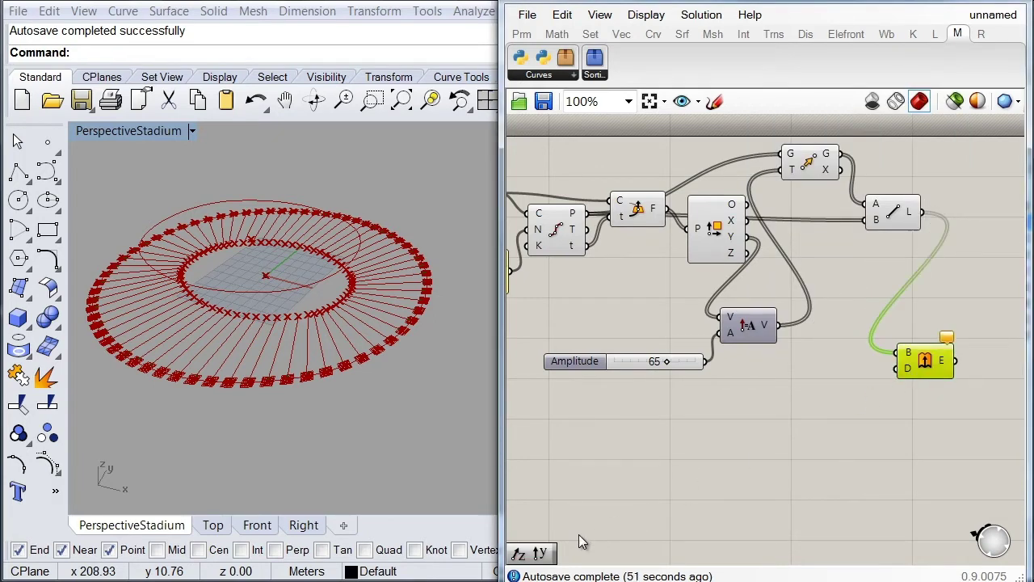
pyautogui.moveTo(518, 556); pyautogui.dragTo(899, 369)
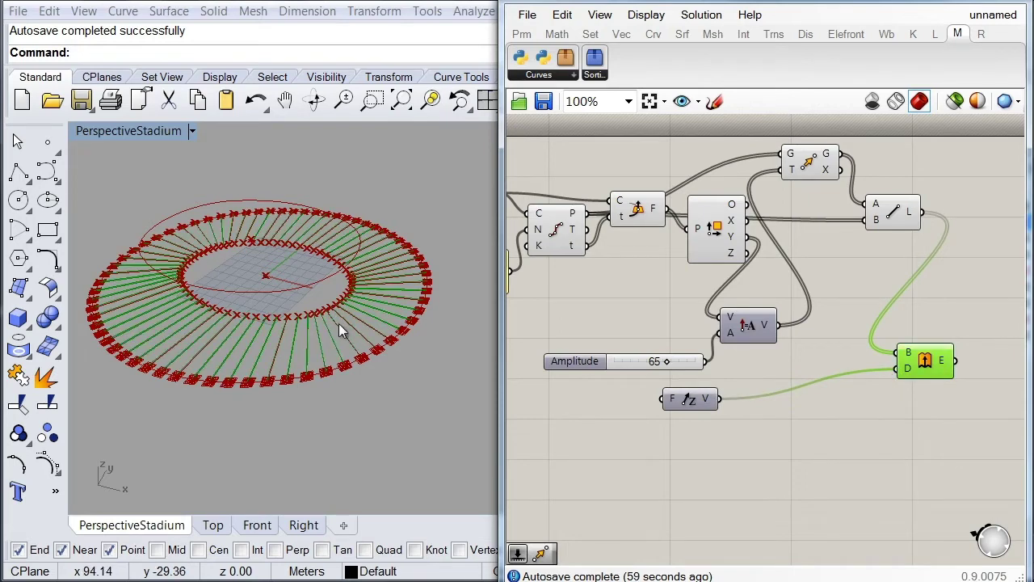
# - Add an Addition component beside the second Oval and connect that oval's height Factor slider to its A input
pyautogui.moveTo(606, 404); pyautogui.dragTo(817, 367, button='right')
pyautogui.scroll(-1, 818, 367)
pyautogui.scroll(-1, 817, 367)
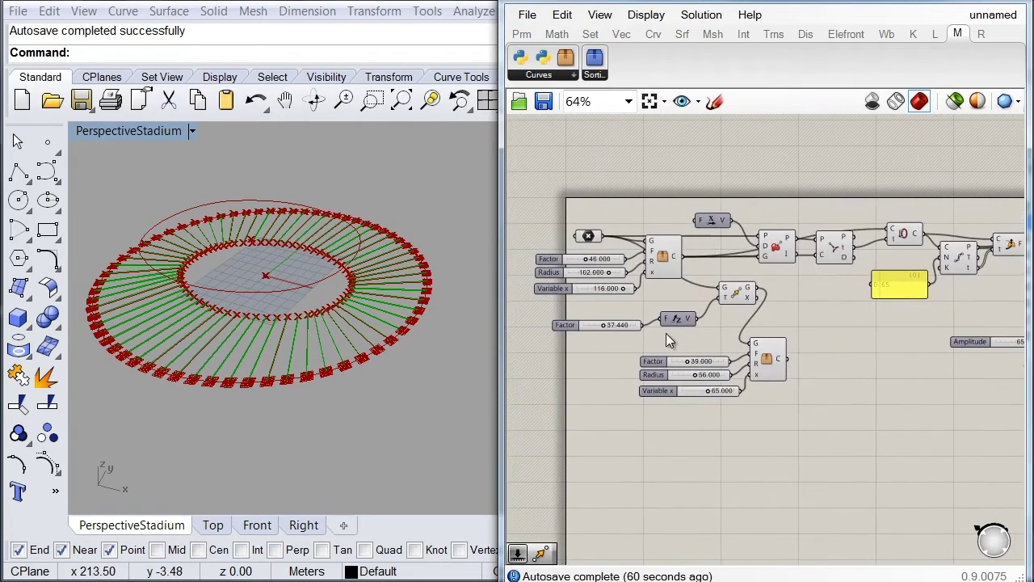
pyautogui.scroll(1, 812, 343)
pyautogui.doubleClick(814, 350)
pyautogui.write('+')
pyautogui.press('Return')
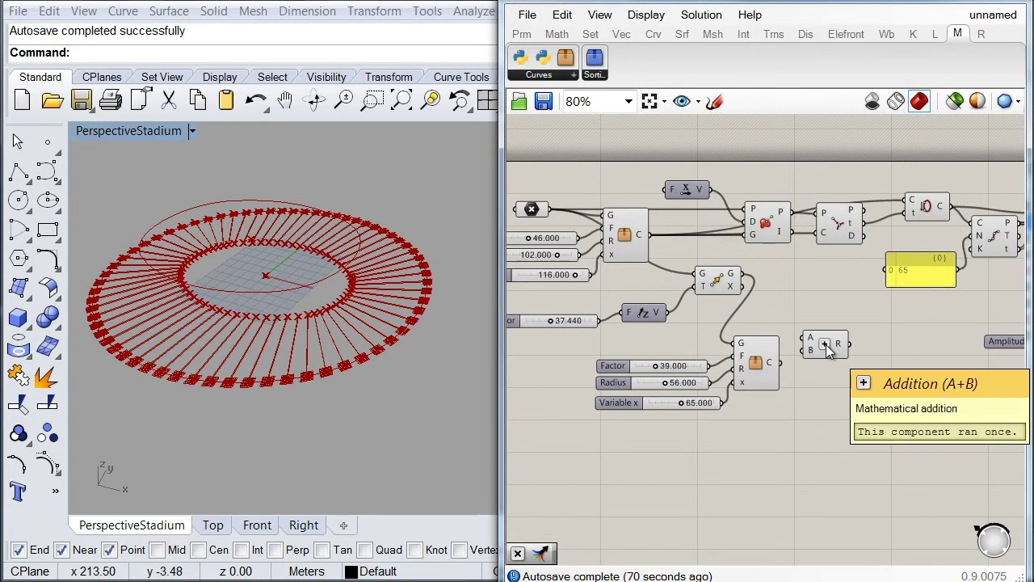
pyautogui.moveTo(805, 341); pyautogui.dragTo(599, 320)
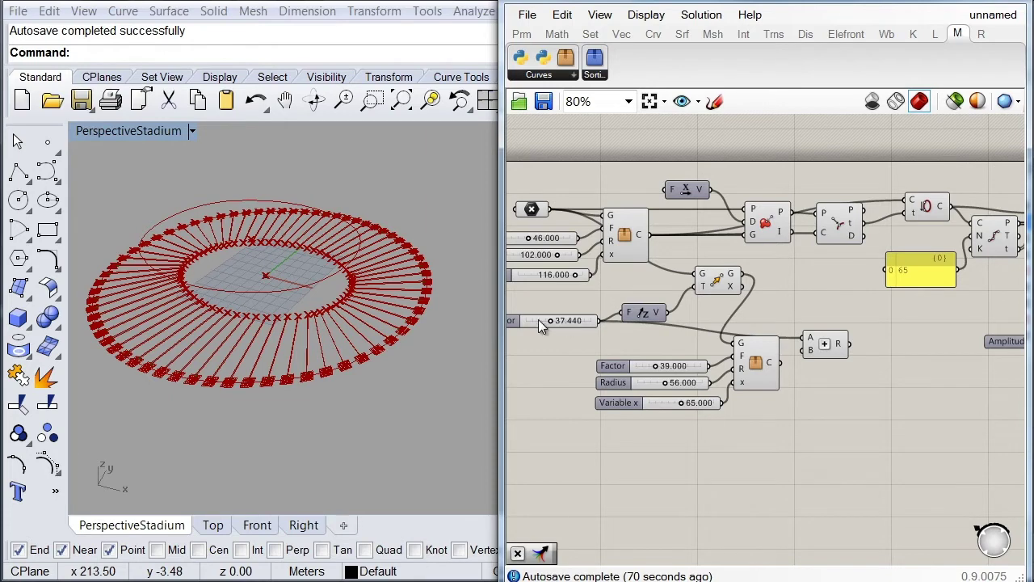
# - Set the Addition component's B input to 10
pyautogui.scroll(1, 807, 381)
pyautogui.moveTo(806, 381); pyautogui.dragTo(606, 345, button='right')
pyautogui.rightClick(609, 307)
pyautogui.moveTo(837, 493)
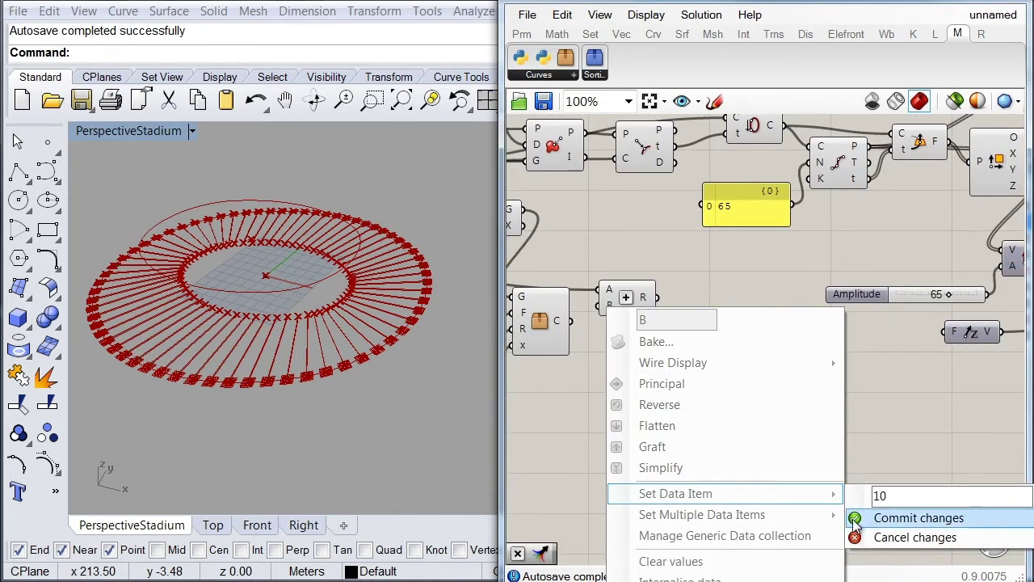
pyautogui.click(854, 518)
# - Connect the Addition result to the F input of the extrusion's Unit Z vector and highlight the extruded surfaces for inspection
pyautogui.moveTo(645, 305); pyautogui.dragTo(842, 338)
pyautogui.moveTo(897, 350); pyautogui.dragTo(817, 352, button='right')
pyautogui.moveTo(776, 332); pyautogui.dragTo(867, 333)
pyautogui.moveTo(860, 353); pyautogui.dragTo(629, 369, button='right')
pyautogui.click(871, 307)
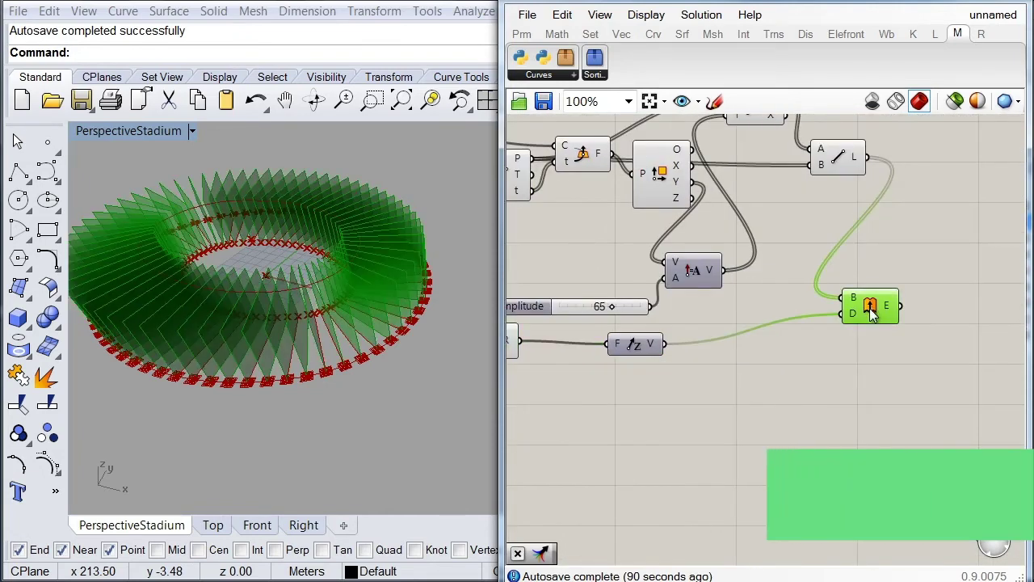
pyautogui.moveTo(290, 331)
pyautogui.mouseDown(button='right')
pyautogui.moveTo(326, 315)
pyautogui.moveTo(321, 302)
pyautogui.moveTo(307, 333)
pyautogui.mouseUp(button='right')
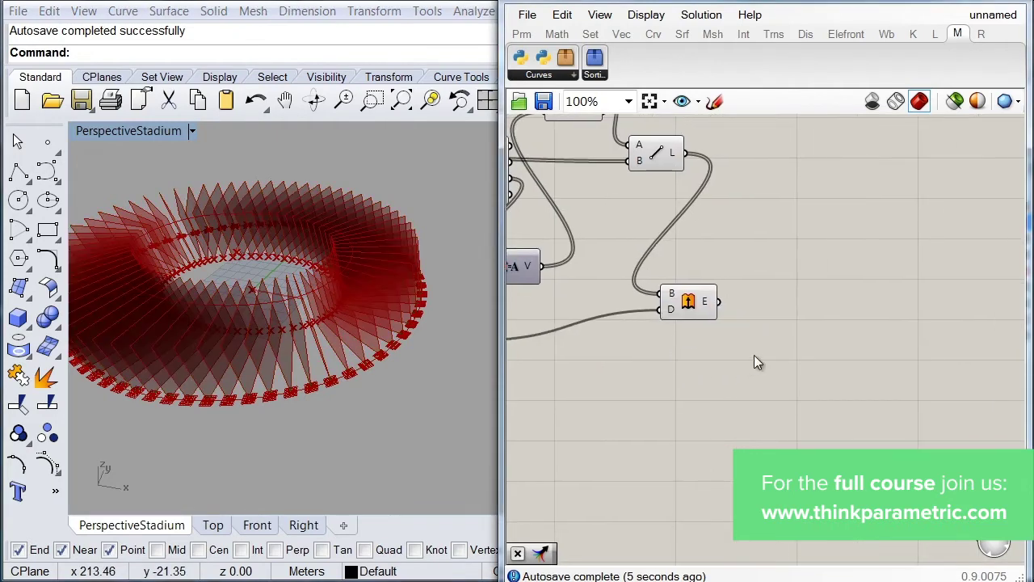
# - Add a Scale NU component and connect the Extrude output to both its geometry and base plane inputs
pyautogui.doubleClick(754, 356)
pyautogui.write('sca')
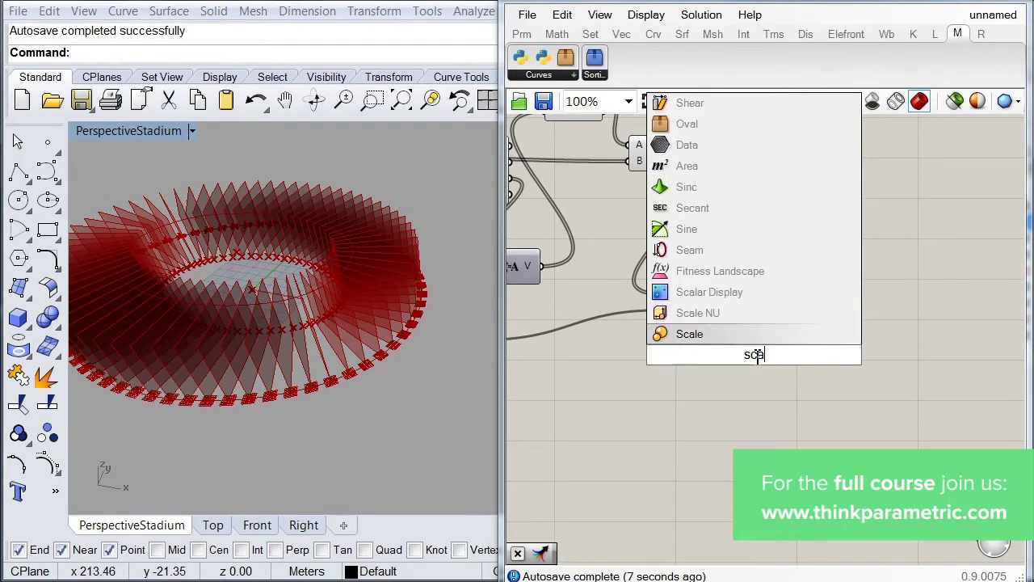
pyautogui.write('le')
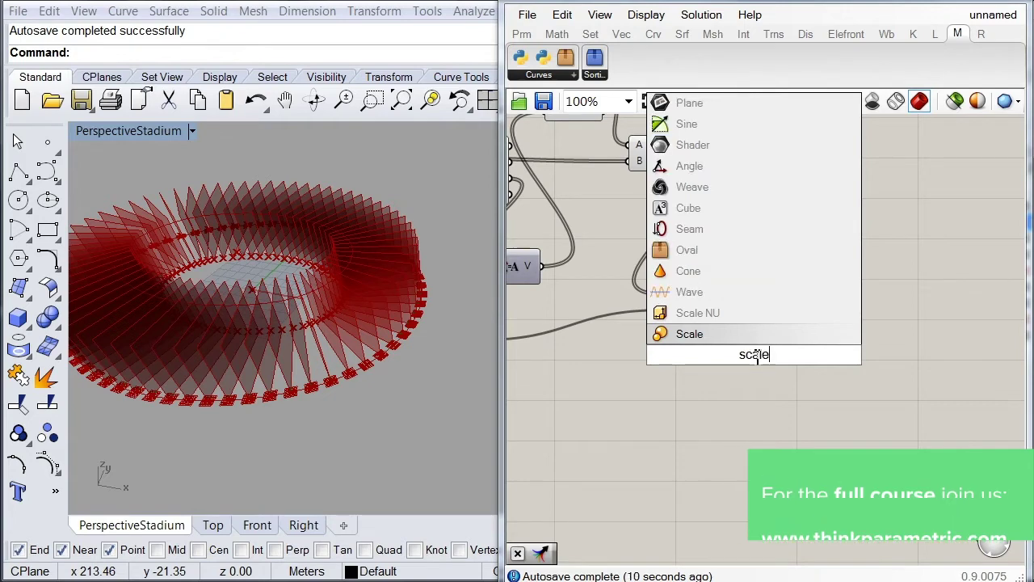
pyautogui.click(723, 315)
pyautogui.moveTo(722, 334); pyautogui.dragTo(722, 309)
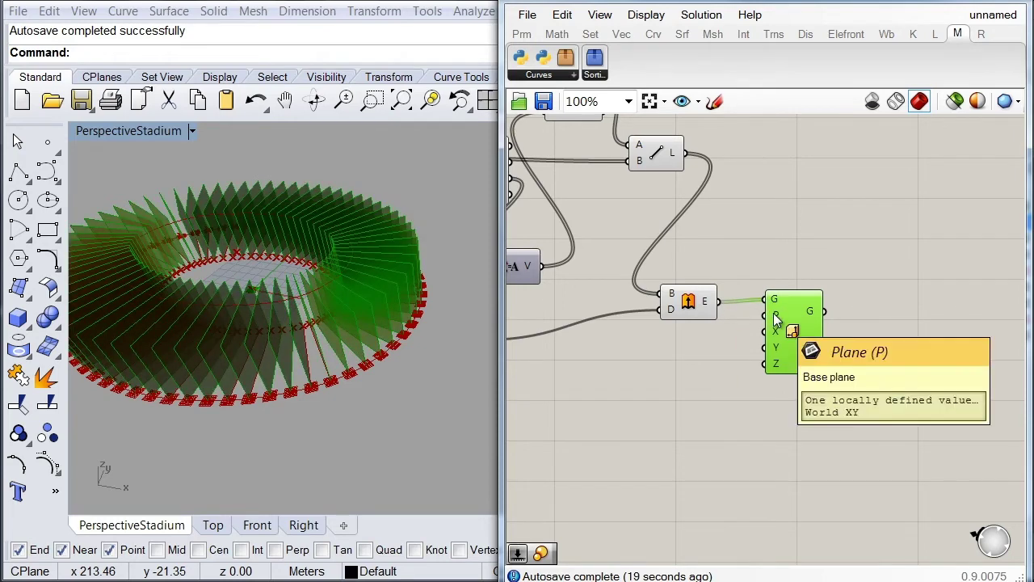
pyautogui.moveTo(763, 315); pyautogui.dragTo(701, 300)
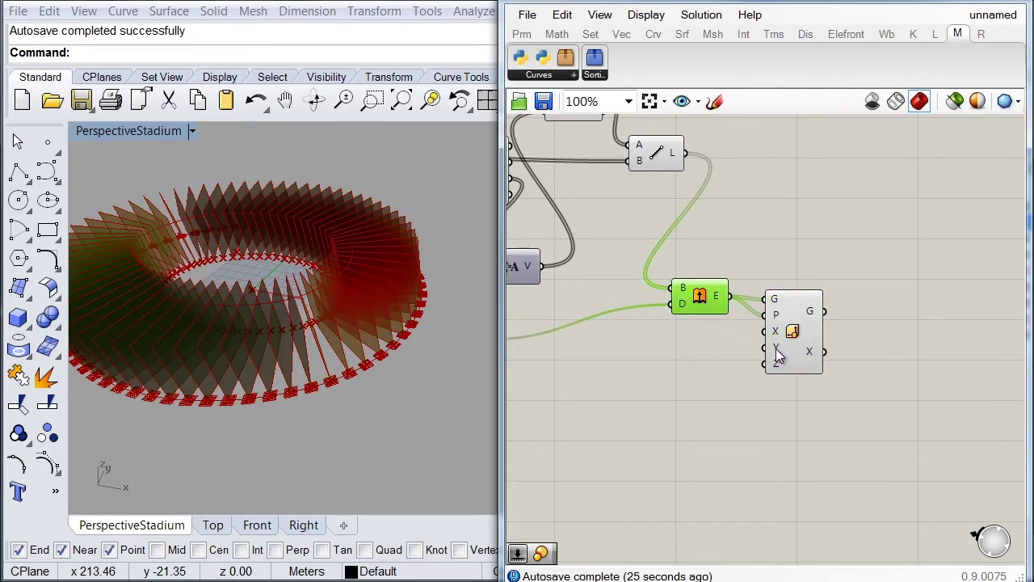
# - Create a number slider with value 1.5, connect it to Scale NU's Y input, and inspect the scaled surfaces
pyautogui.doubleClick(620, 390)
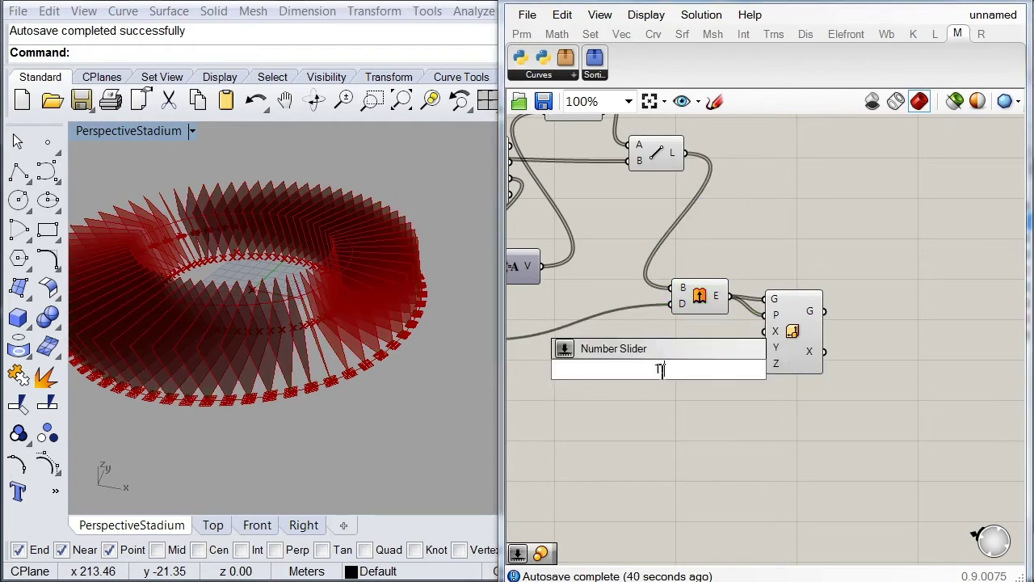
pyautogui.press('Return')
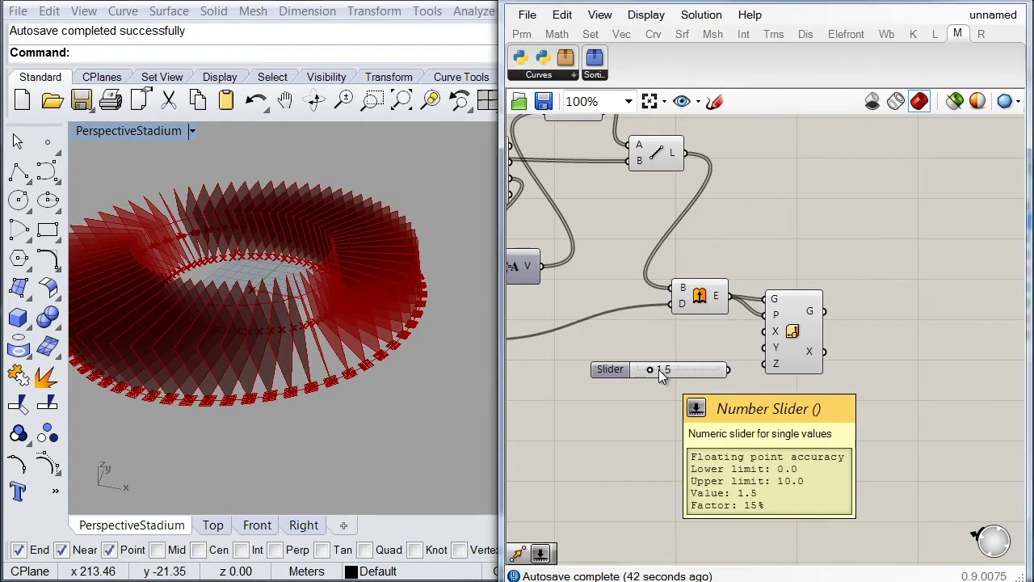
pyautogui.moveTo(729, 370); pyautogui.dragTo(763, 347)
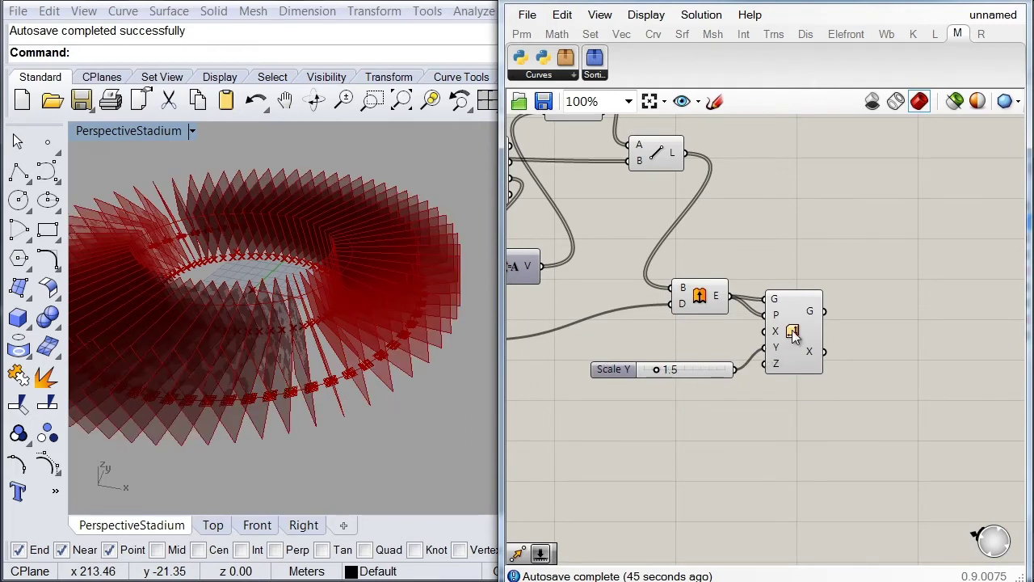
pyautogui.click(795, 328)
pyautogui.moveTo(619, 370); pyautogui.dragTo(621, 362)
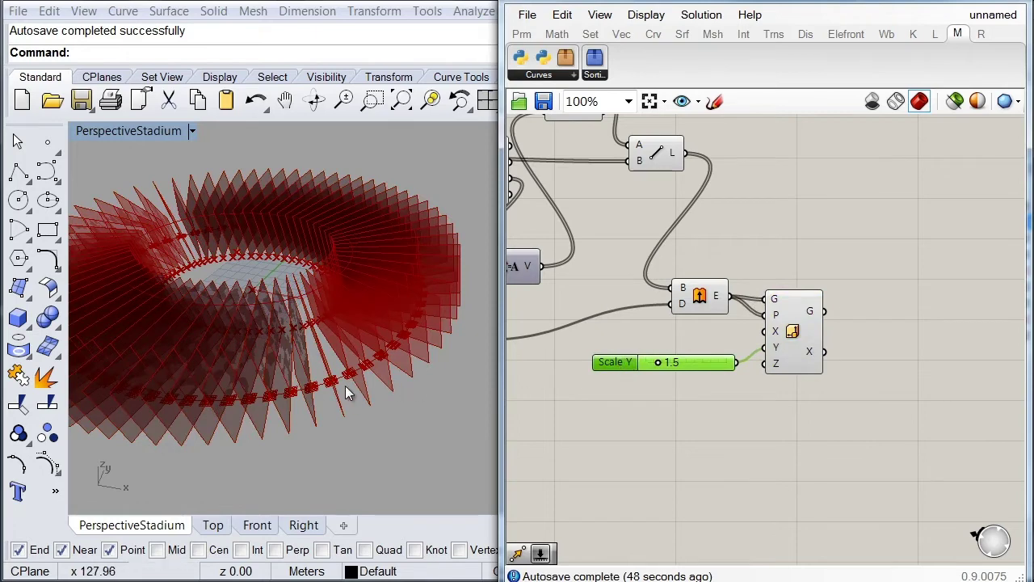
pyautogui.moveTo(348, 373); pyautogui.dragTo(127, 299, button='right')
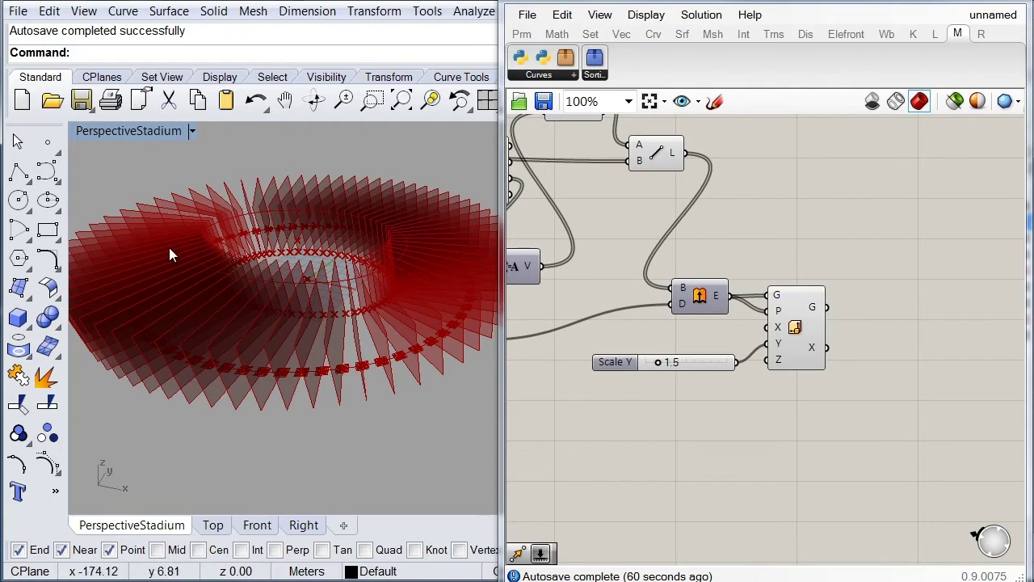
# - Turn off the preview of the Scale NU component
pyautogui.click(800, 316)
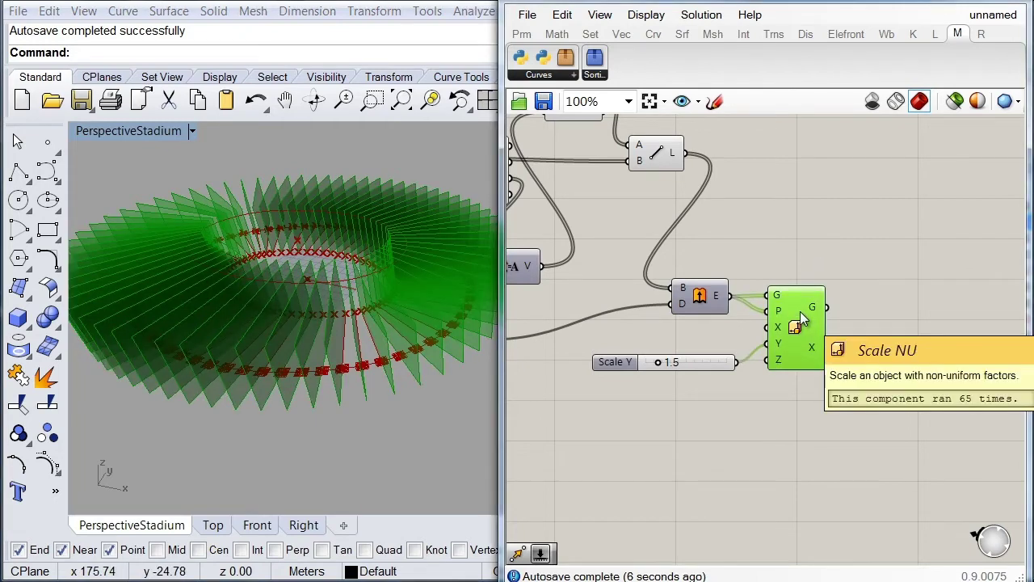
pyautogui.middleClick(801, 311)
pyautogui.click(836, 270)
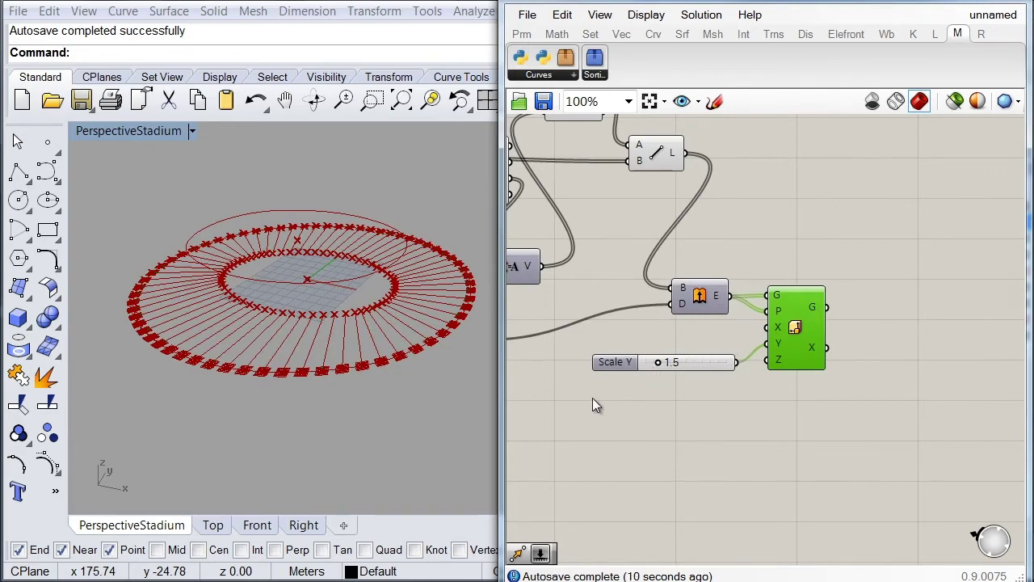
# - Add a Move component below Addition, using the reseamed outer oval as geometry and a Unit Z vector as translation
pyautogui.moveTo(592, 398); pyautogui.dragTo(879, 402, button='right')
pyautogui.scroll(-3, 879, 402)
pyautogui.scroll(3, 701, 402)
pyautogui.moveTo(704, 278); pyautogui.dragTo(591, 258, button='right')
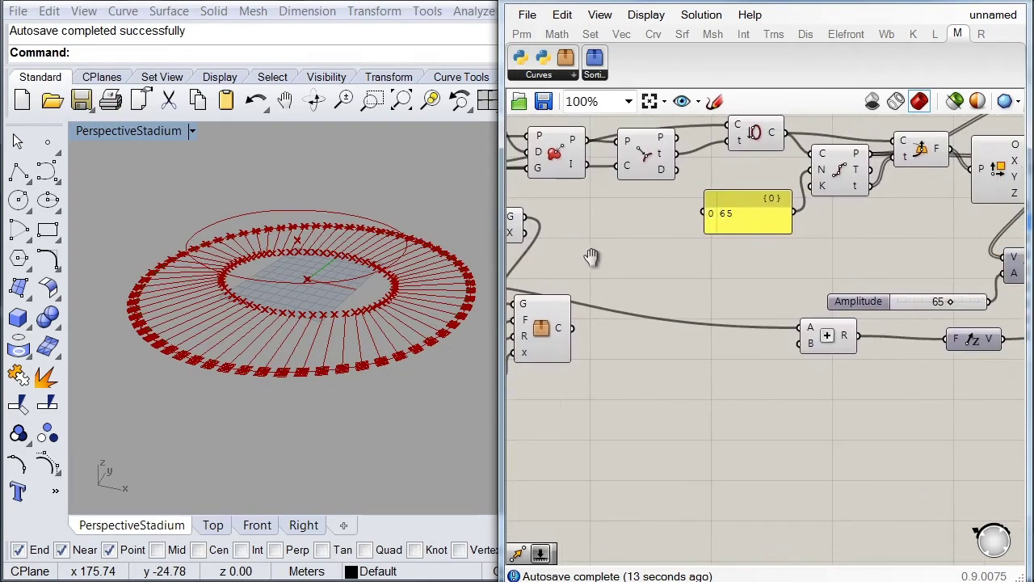
pyautogui.doubleClick(852, 441)
pyautogui.write('move')
pyautogui.click(836, 413)
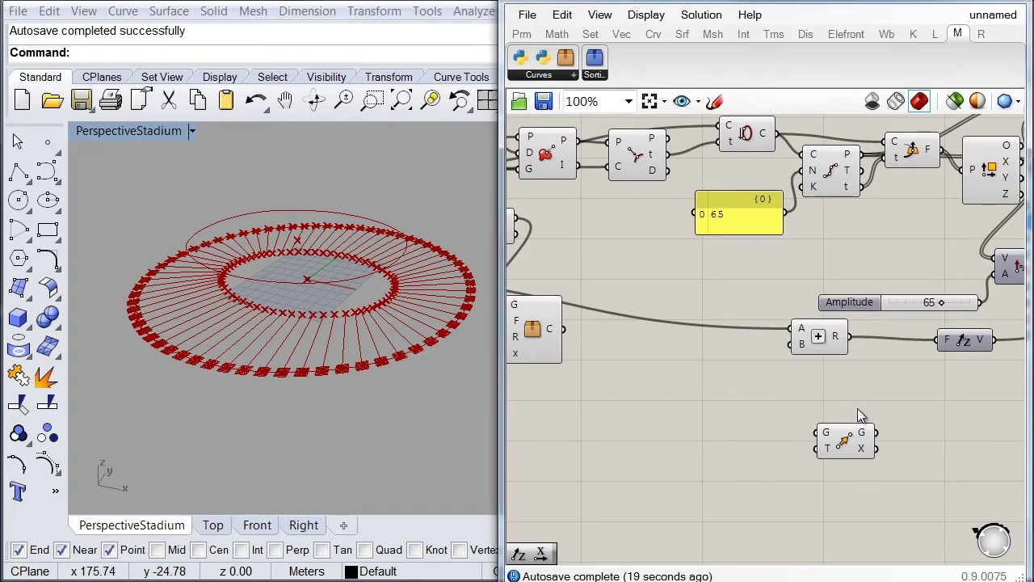
pyautogui.click(747, 139)
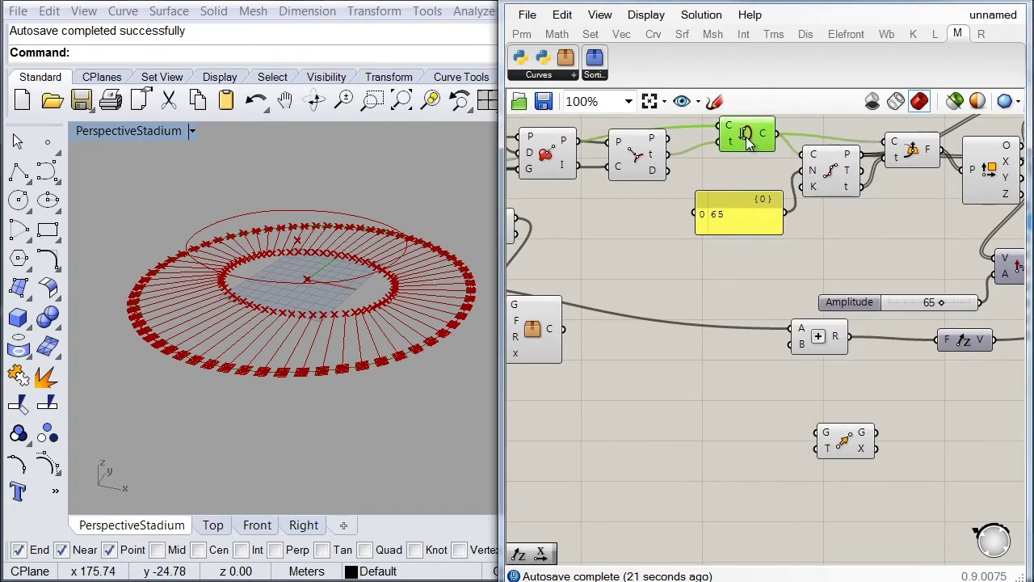
pyautogui.moveTo(816, 433); pyautogui.dragTo(778, 137)
pyautogui.moveTo(847, 441); pyautogui.dragTo(876, 428)
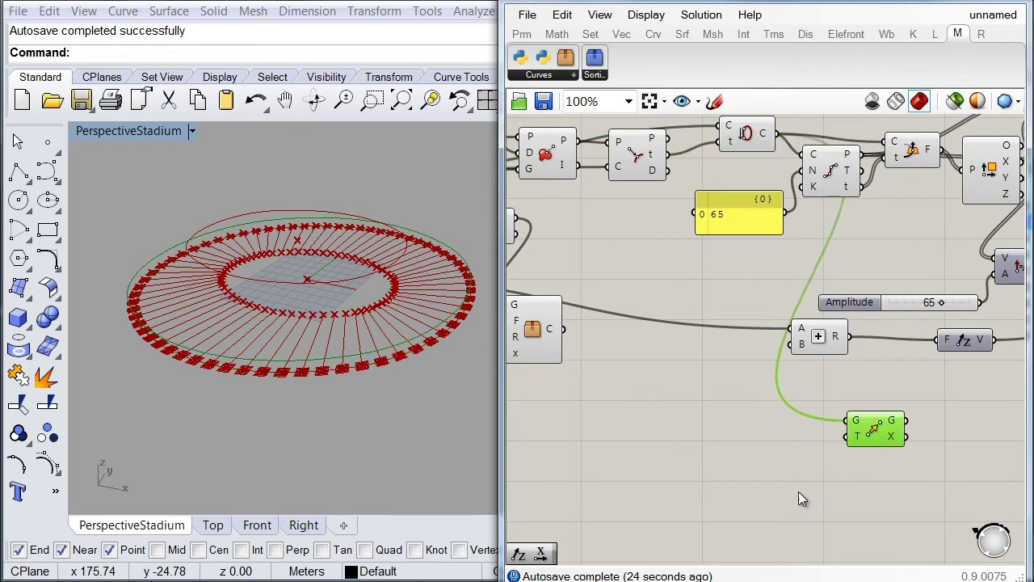
pyautogui.moveTo(519, 554); pyautogui.dragTo(857, 437)
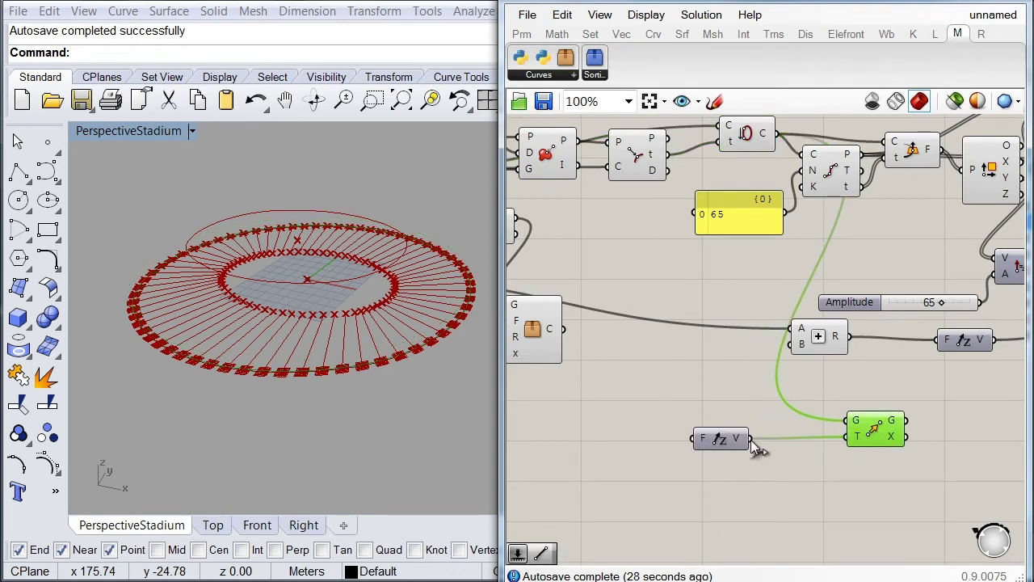
pyautogui.moveTo(721, 439); pyautogui.dragTo(740, 433)
# - Create a number slider, connect it to the F input of Move's Unit Z vector, and set it to 24
pyautogui.doubleClick(572, 445)
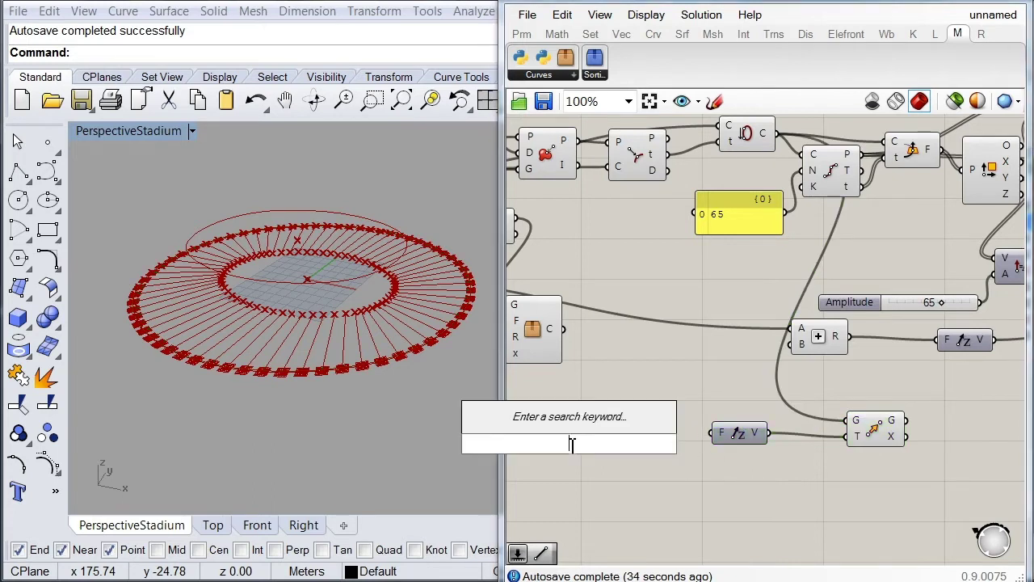
pyautogui.write('30')
pyautogui.press('Return')
pyautogui.moveTo(642, 443); pyautogui.dragTo(715, 433)
pyautogui.moveTo(577, 447); pyautogui.dragTo(568, 446)
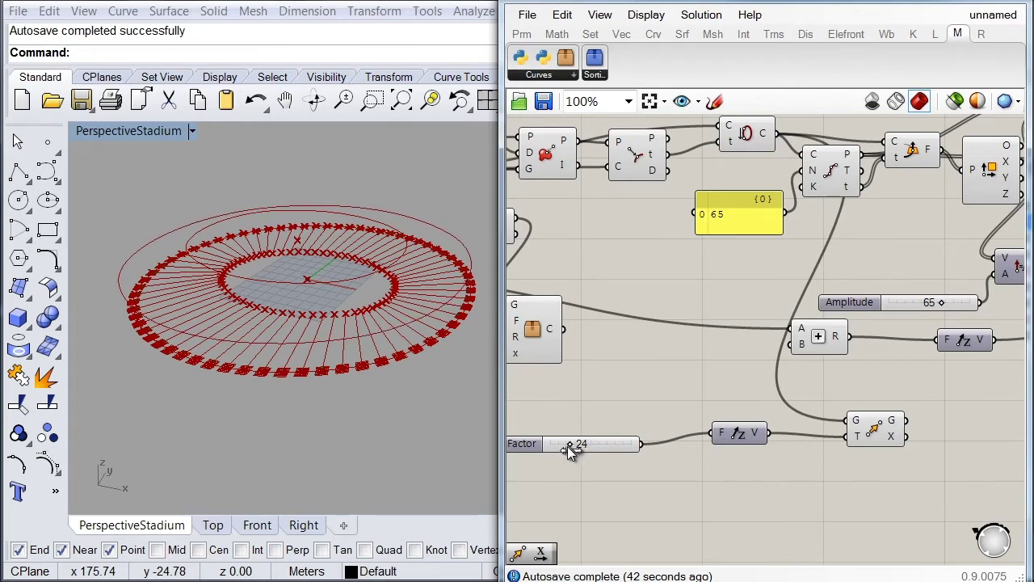
pyautogui.moveTo(300, 365); pyautogui.dragTo(347, 331, button='right')
pyautogui.moveTo(608, 433); pyautogui.dragTo(654, 410, button='right')
pyautogui.moveTo(581, 431); pyautogui.dragTo(615, 434)
pyautogui.moveTo(760, 470); pyautogui.dragTo(522, 464, button='right')
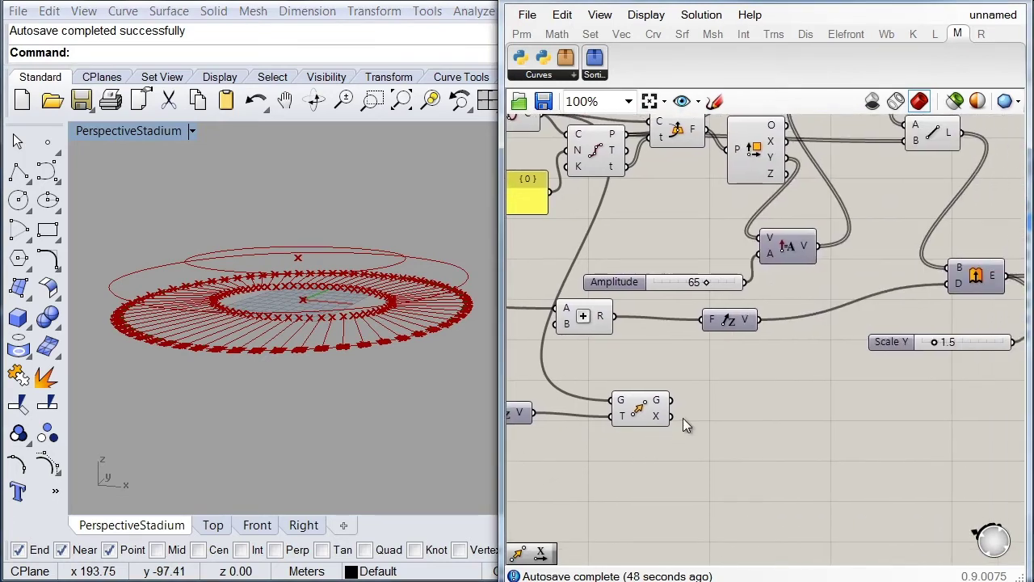
# - Reposition the outer oval's Move component and add an Area component beside it
pyautogui.scroll(-2, 684, 422)
pyautogui.moveTo(653, 427); pyautogui.dragTo(732, 424)
pyautogui.moveTo(781, 455); pyautogui.dragTo(760, 461, button='right')
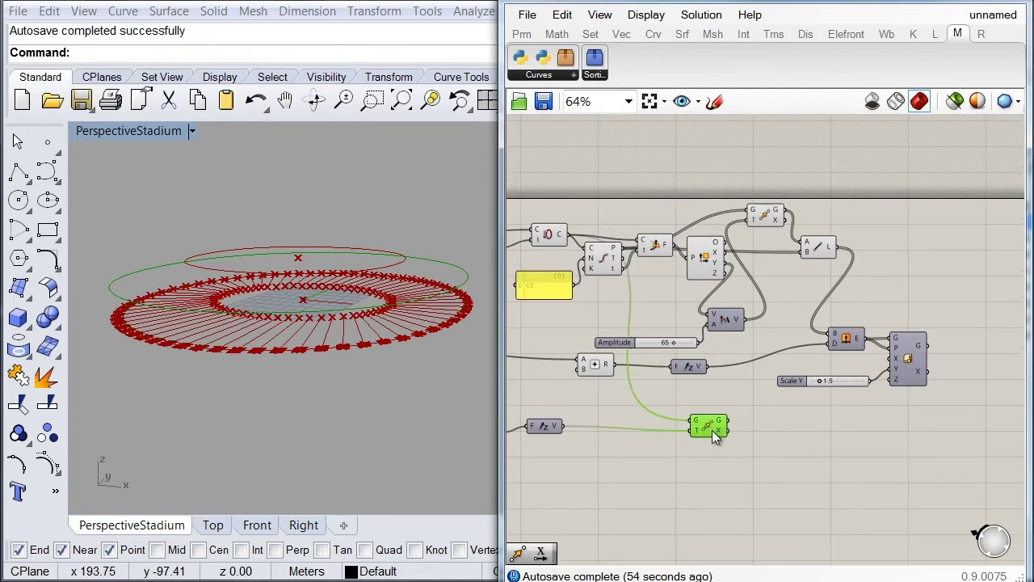
pyautogui.doubleClick(739, 445)
pyautogui.write('ar')
pyautogui.click(708, 405)
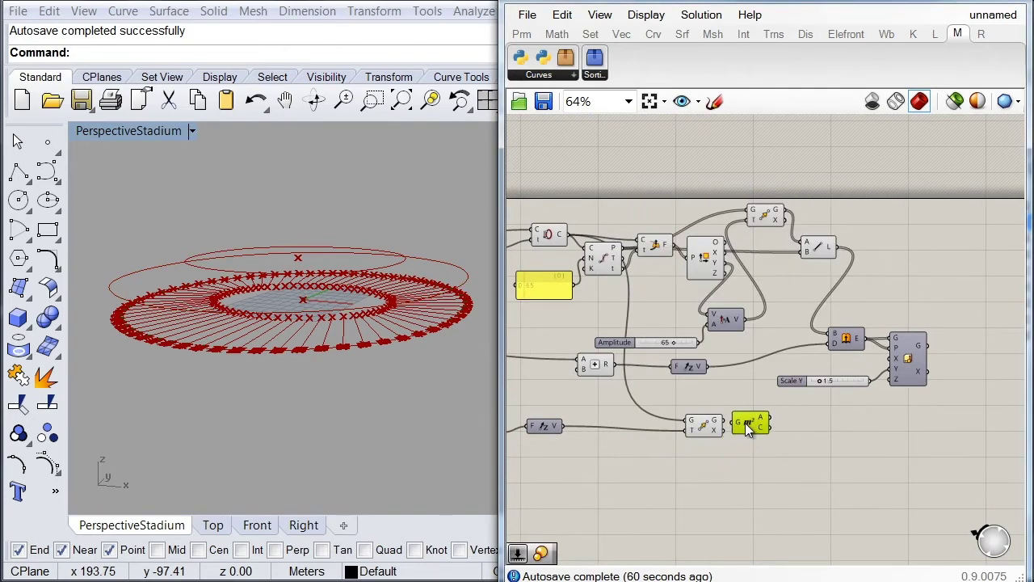
# - Add a Scale component, using Move's geometry as its input and Area's centroid as centre, with Area fed by the moved oval
pyautogui.doubleClick(769, 465)
pyautogui.write('sca')
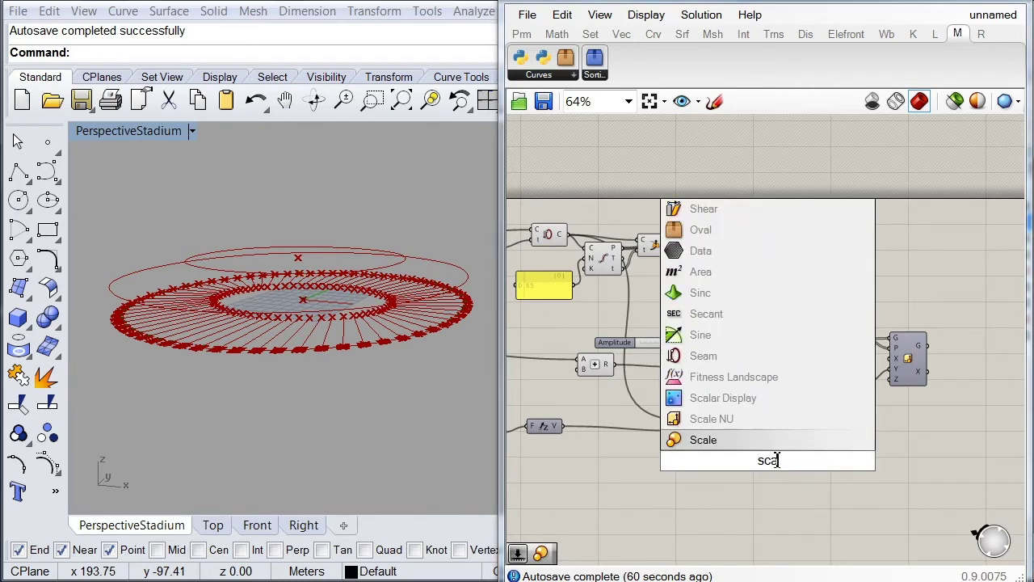
pyautogui.click(722, 446)
pyautogui.moveTo(753, 463); pyautogui.dragTo(791, 450)
pyautogui.scroll(3, 791, 451)
pyautogui.scroll(1, 791, 451)
pyautogui.moveTo(750, 413); pyautogui.dragTo(792, 433)
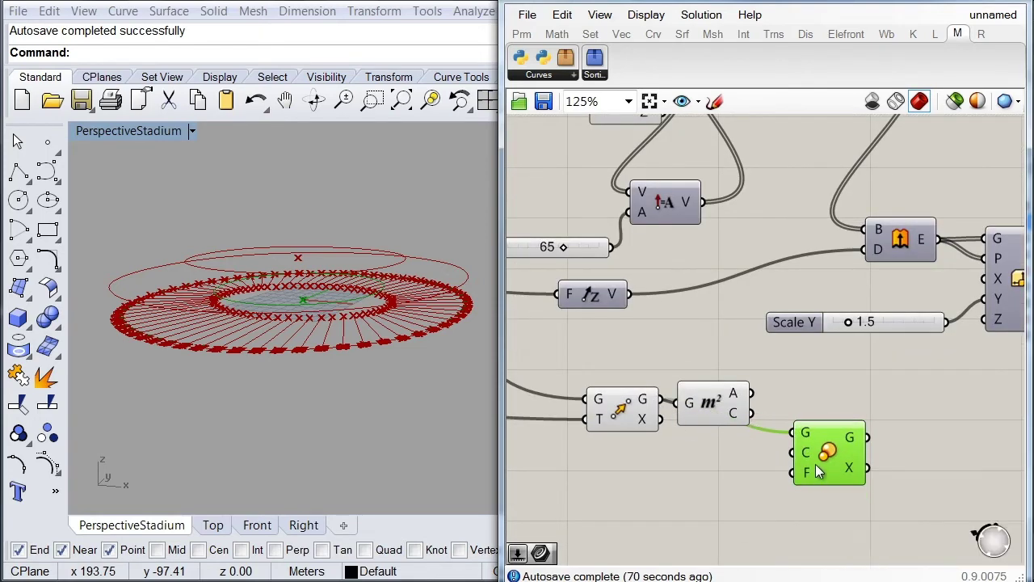
pyautogui.moveTo(831, 464); pyautogui.dragTo(840, 432)
pyautogui.moveTo(808, 423); pyautogui.dragTo(734, 432)
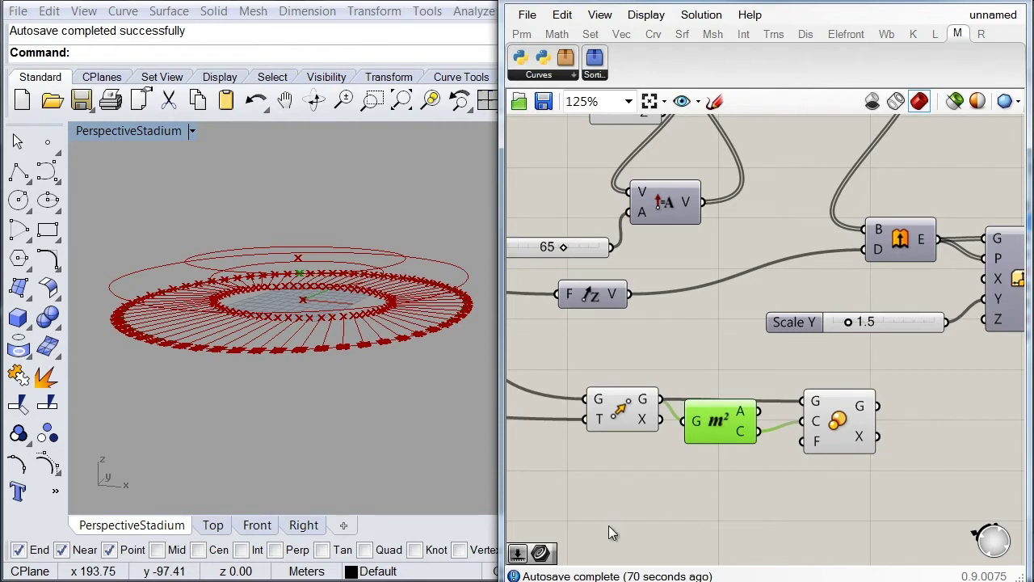
# - Create a number slider with value 1.02 and connect it to Scale's F input
pyautogui.doubleClick(598, 488)
pyautogui.write('1.02')
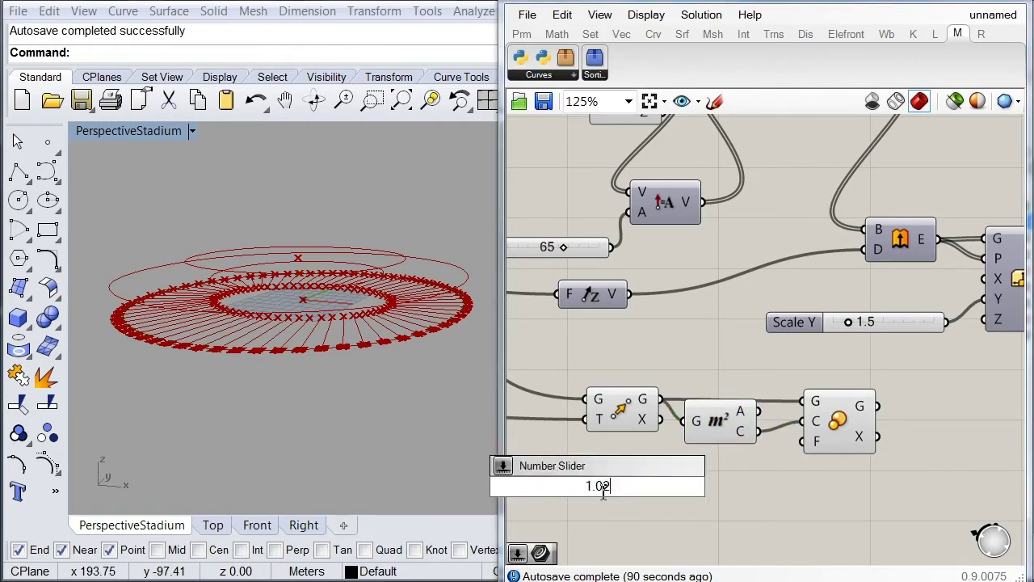
pyautogui.press('Return')
pyautogui.moveTo(684, 487); pyautogui.dragTo(803, 441)
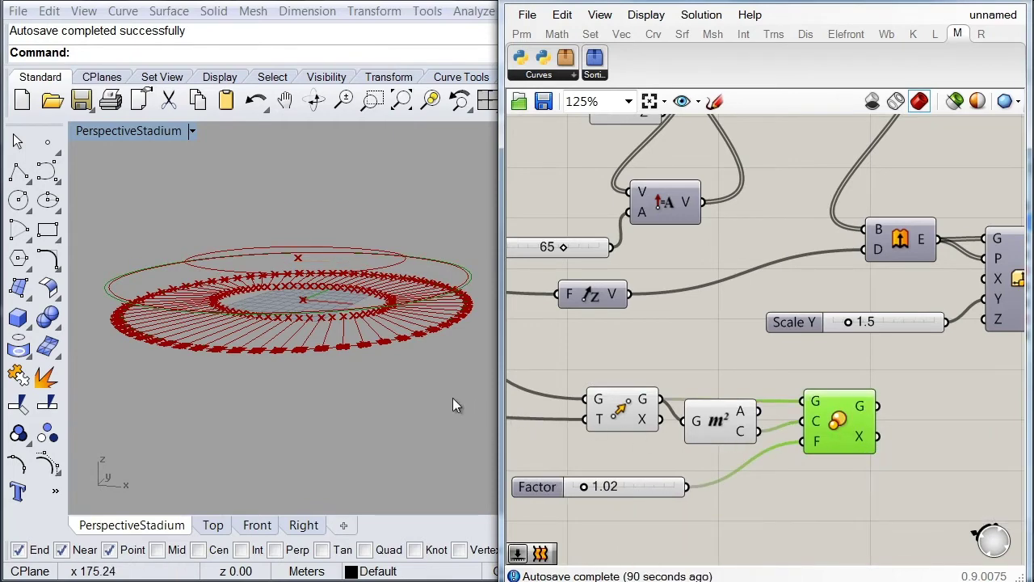
# - Turn off the preview of the outer oval's Move and Area components, and check the scaled curve
pyautogui.moveTo(312, 316); pyautogui.dragTo(320, 360, button='right')
pyautogui.moveTo(727, 350); pyautogui.dragTo(603, 423)
pyautogui.press('space')
pyautogui.click(661, 375)
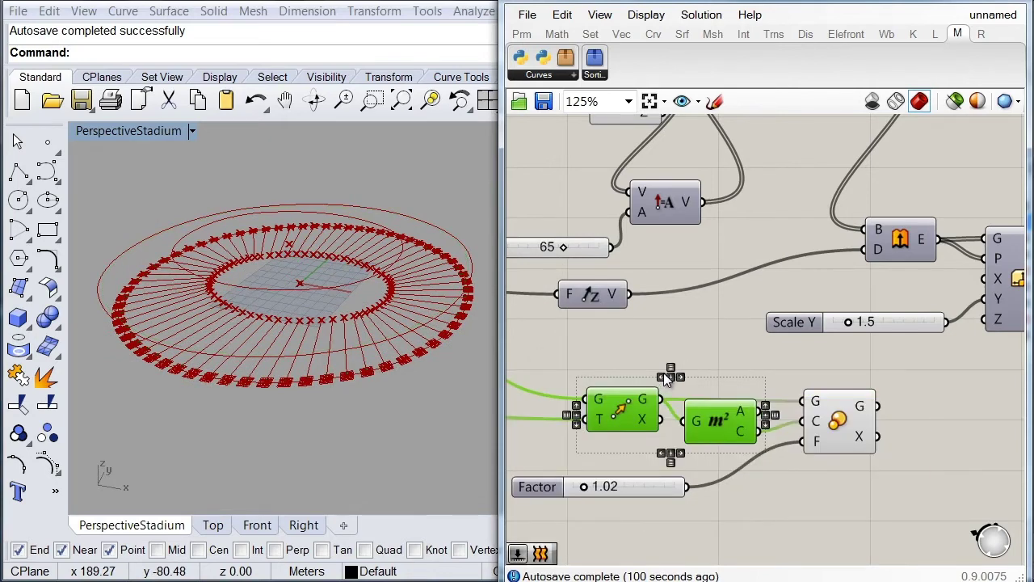
pyautogui.click(840, 426)
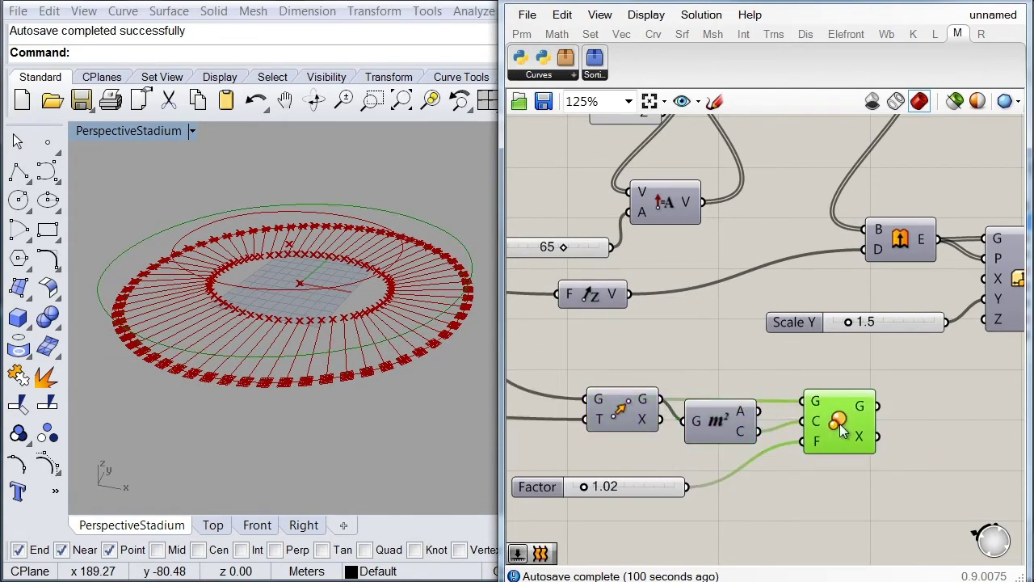
pyautogui.click(857, 374)
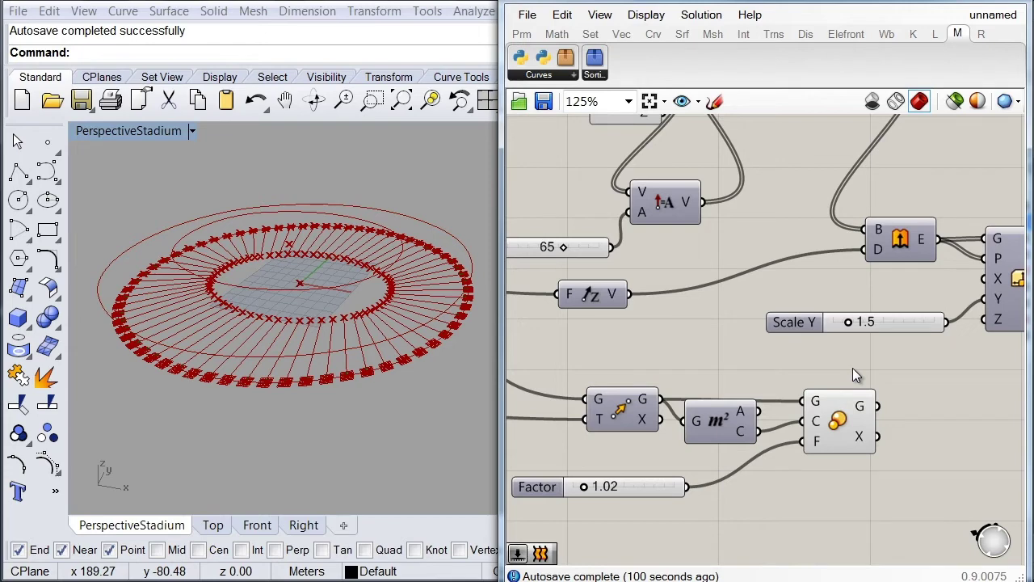
# - Shift the Scale component aside and turn on the preview of the Scale NU component
pyautogui.moveTo(914, 383); pyautogui.dragTo(782, 385, button='right')
pyautogui.click(717, 414)
pyautogui.moveTo(715, 414); pyautogui.dragTo(789, 435)
pyautogui.click(892, 284)
pyautogui.middleClick(891, 284)
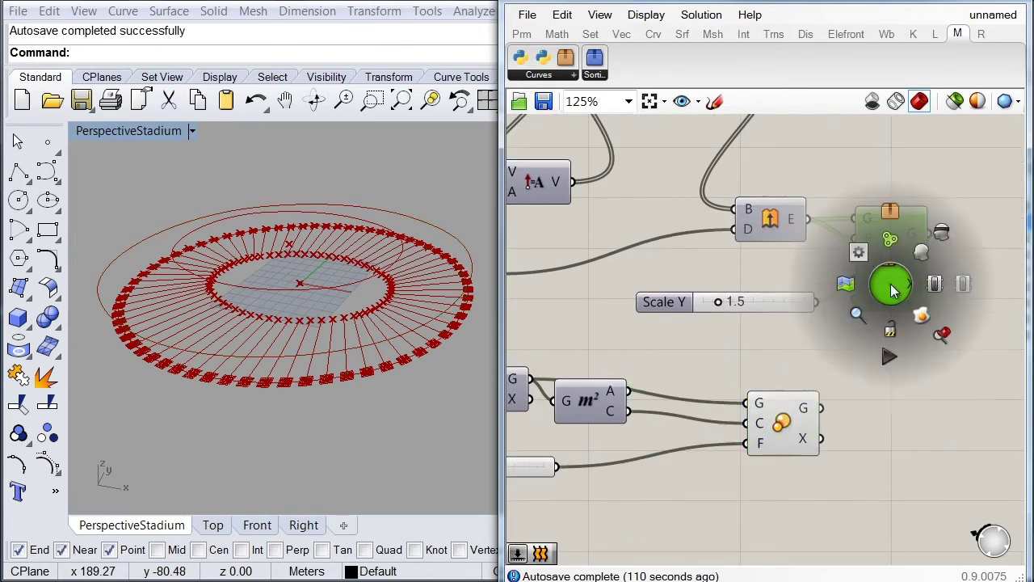
pyautogui.click(920, 254)
# - Add a Brep | Curve intersection between Scale NU's surfaces and the scaled outer oval
pyautogui.moveTo(916, 367); pyautogui.dragTo(743, 354, button='right')
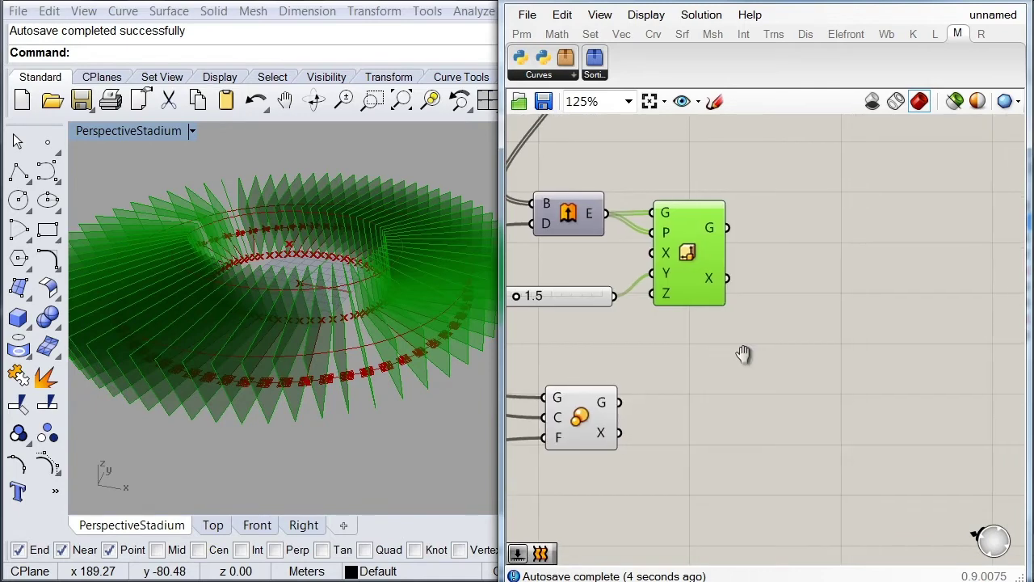
pyautogui.doubleClick(799, 358)
pyautogui.write('bre')
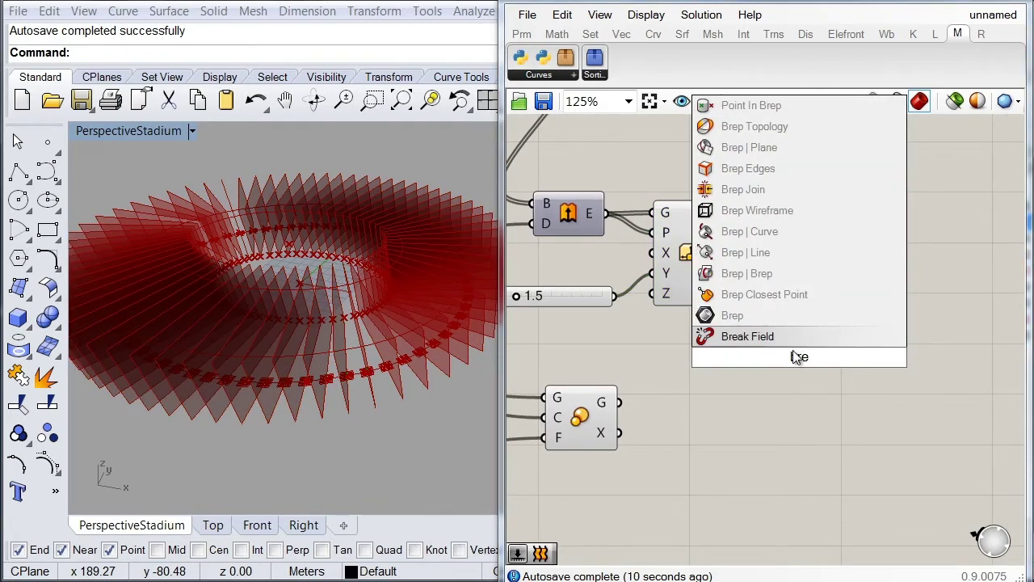
pyautogui.click(778, 234)
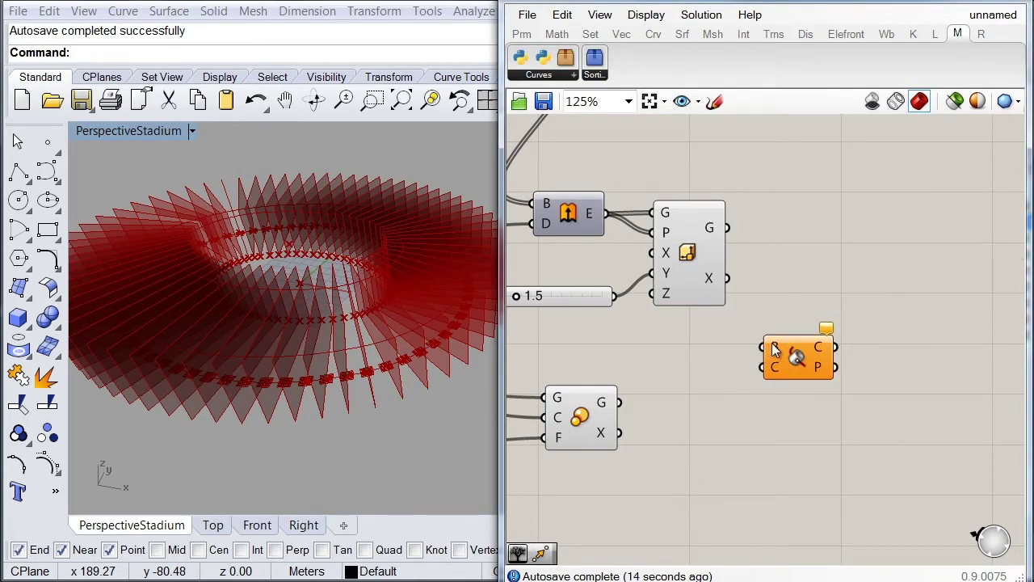
pyautogui.moveTo(769, 347); pyautogui.dragTo(722, 233)
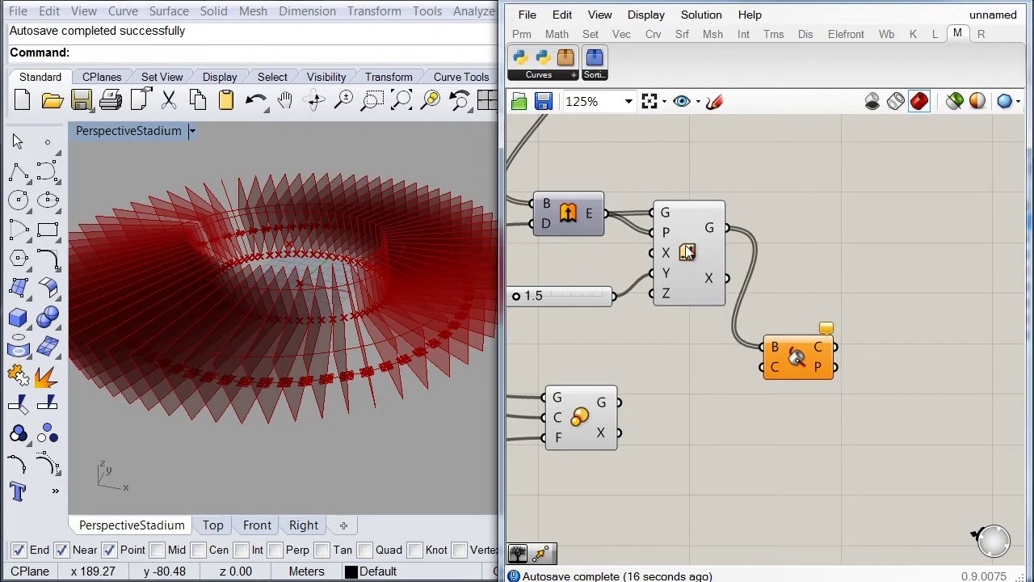
pyautogui.moveTo(723, 387); pyautogui.dragTo(775, 379, button='right')
pyautogui.moveTo(815, 361); pyautogui.dragTo(683, 390)
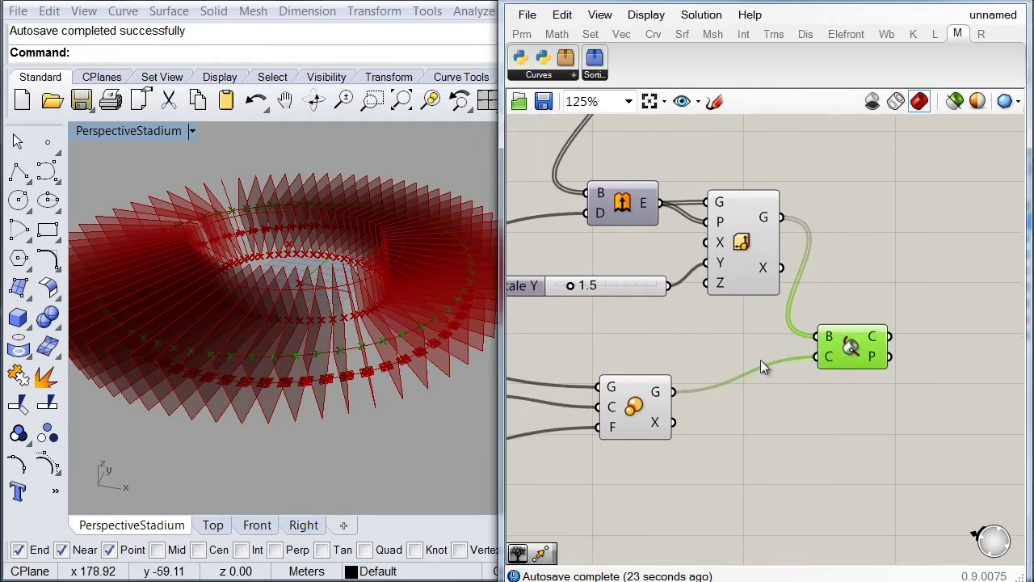
# - Duplicate the Brep | Curve component above the original and connect the raised smaller oval to the copy's C input
pyautogui.scroll(-1, 818, 364)
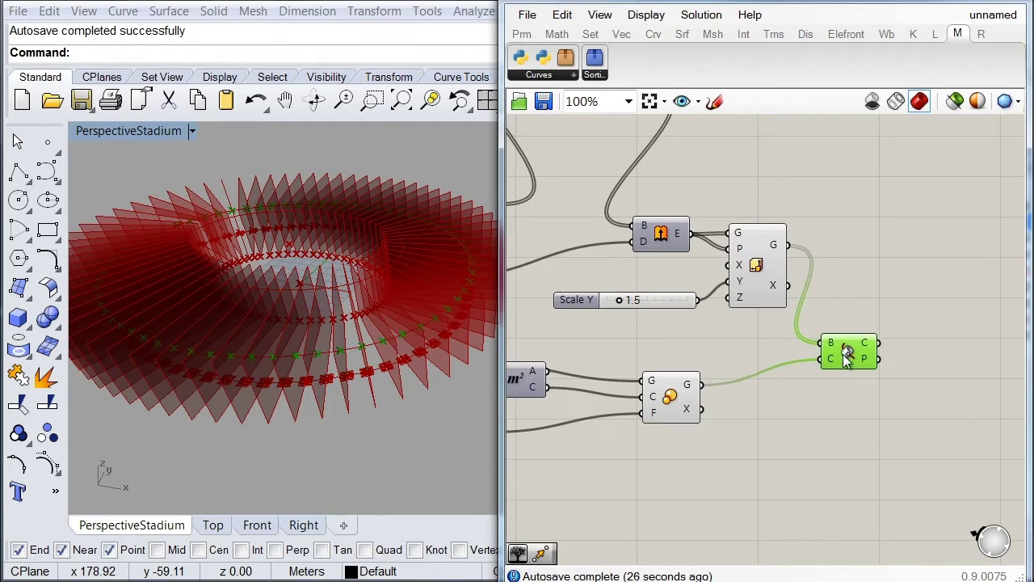
pyautogui.keyDown('alt'); pyautogui.moveTo(847, 360); pyautogui.dragTo(855, 304); pyautogui.keyUp('alt')
pyautogui.moveTo(679, 365); pyautogui.dragTo(790, 355, button='right')
pyautogui.scroll(-1, 789, 355)
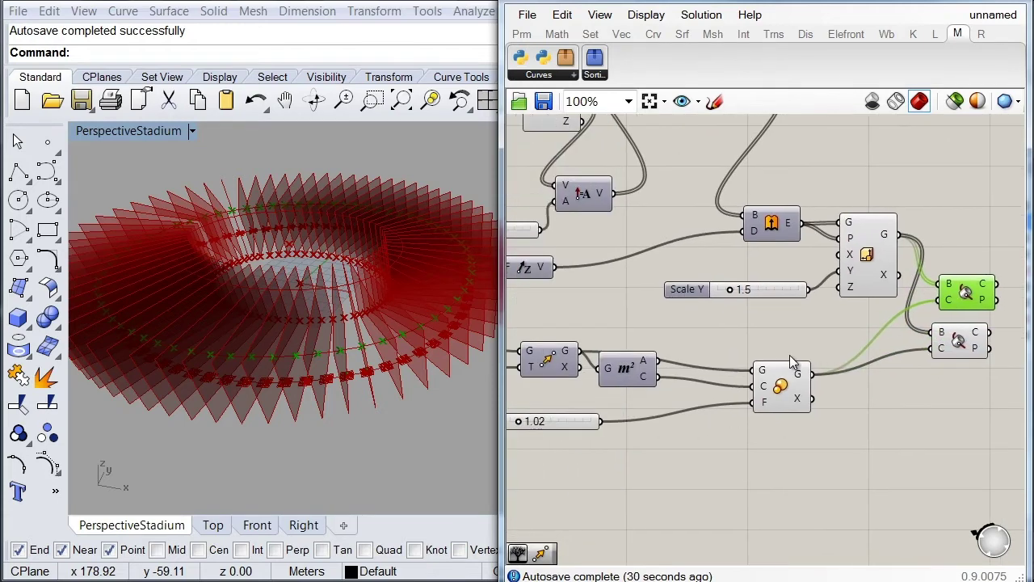
pyautogui.moveTo(671, 354); pyautogui.dragTo(801, 346, button='right')
pyautogui.scroll(-1, 800, 346)
pyautogui.moveTo(1018, 308); pyautogui.dragTo(622, 298)
pyautogui.moveTo(622, 298); pyautogui.dragTo(869, 294, button='right')
pyautogui.moveTo(870, 294); pyautogui.dragTo(713, 284)
pyautogui.moveTo(851, 300); pyautogui.dragTo(728, 283)
pyautogui.moveTo(862, 316); pyautogui.dragTo(556, 314, button='right')
pyautogui.moveTo(561, 296); pyautogui.dragTo(962, 292)
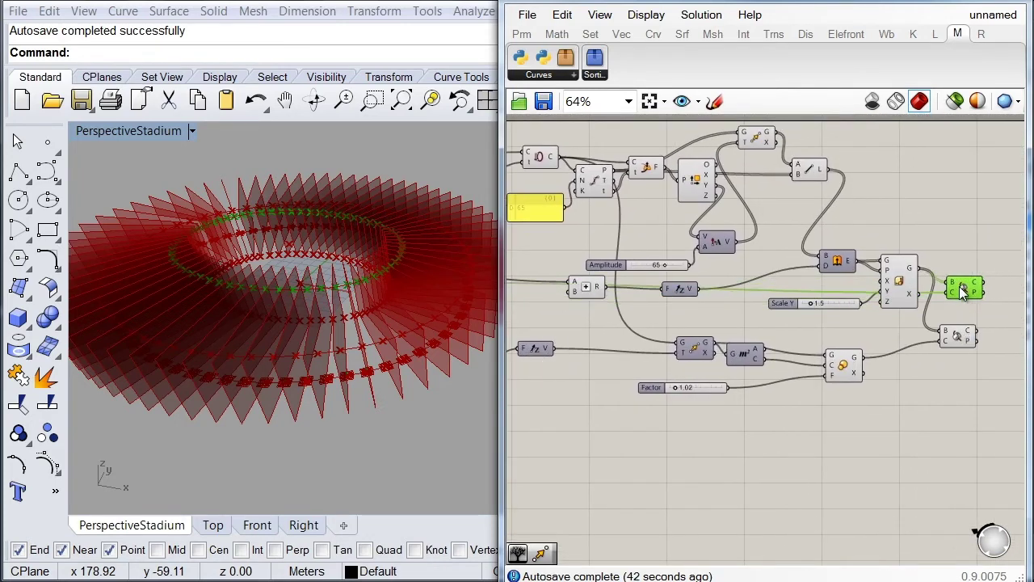
# - Turn off the preview of the Scale NU, Scale and Line components
pyautogui.click(959, 338)
pyautogui.moveTo(941, 392); pyautogui.dragTo(764, 244)
pyautogui.middleClick(885, 260)
pyautogui.click(934, 204)
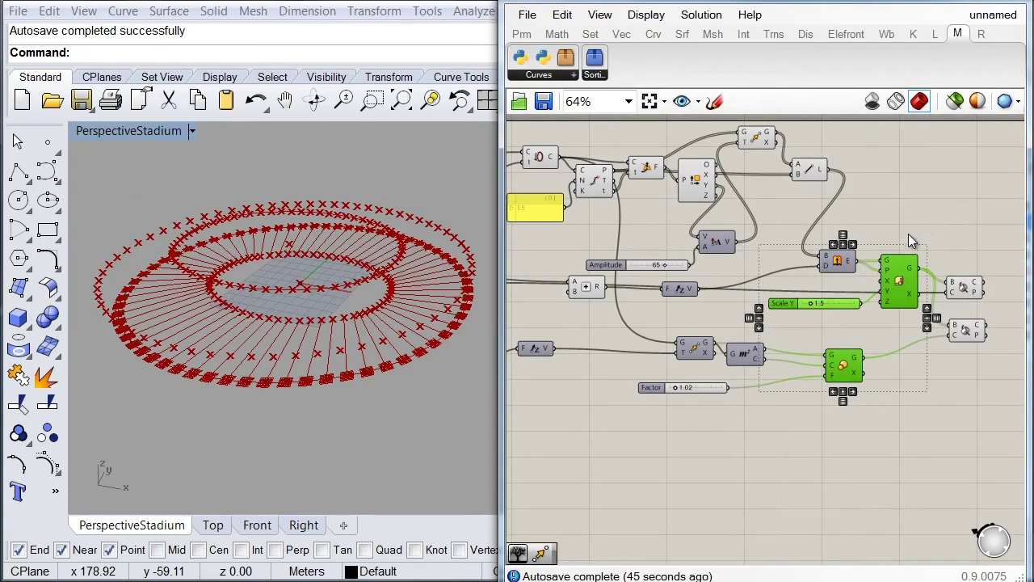
pyautogui.click(806, 168)
pyautogui.middleClick(805, 198)
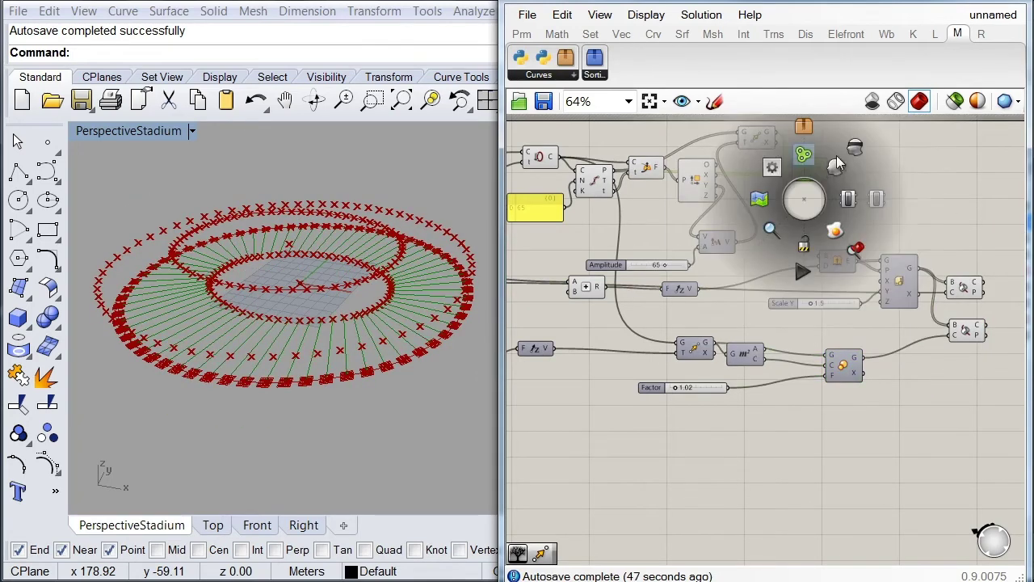
pyautogui.click(855, 148)
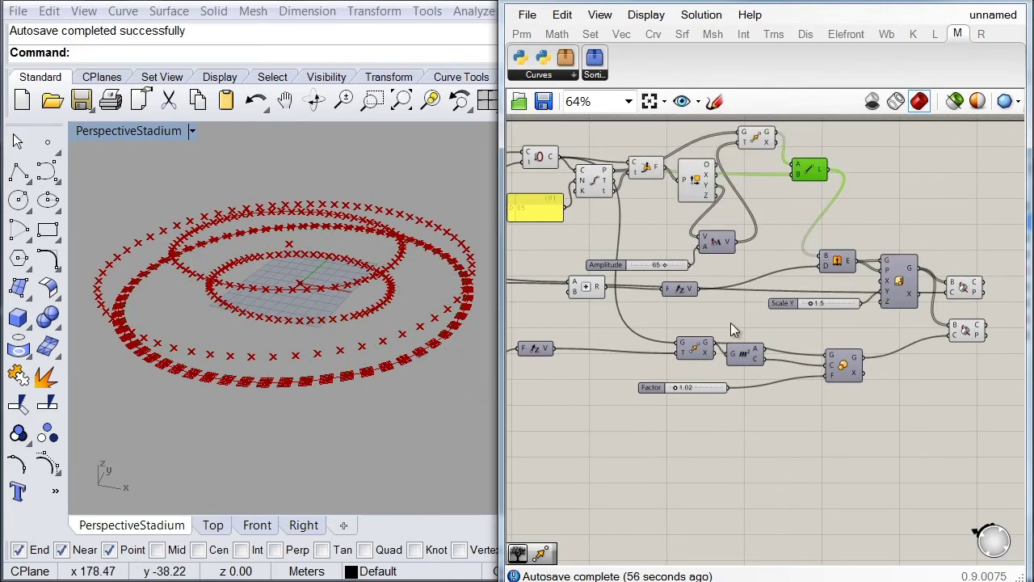
# - Add an Interpolate curve component above the two Brep | Curve intersections
pyautogui.moveTo(925, 232); pyautogui.dragTo(831, 273, button='right')
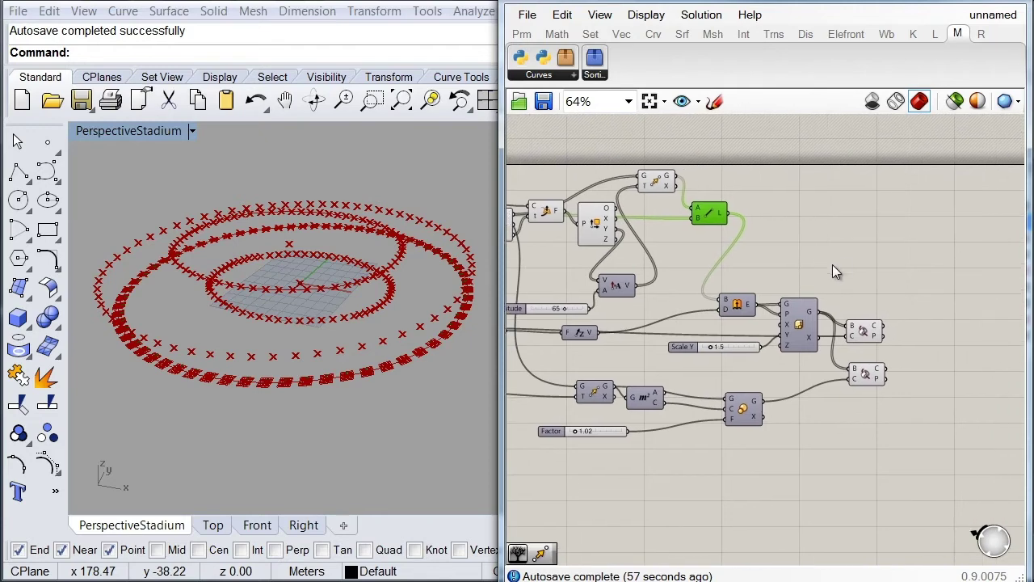
pyautogui.doubleClick(852, 256)
pyautogui.write('i')
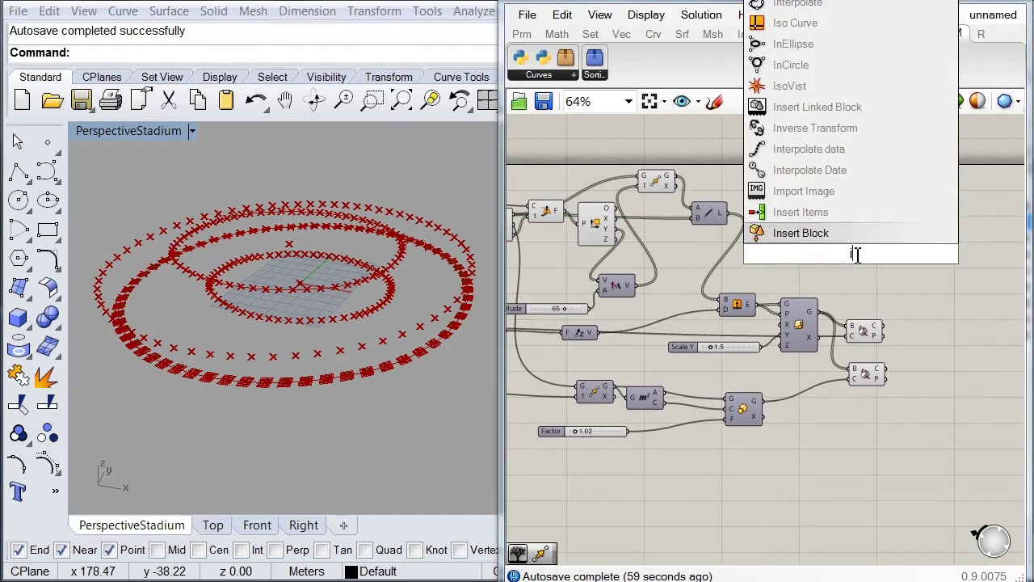
pyautogui.write('nte')
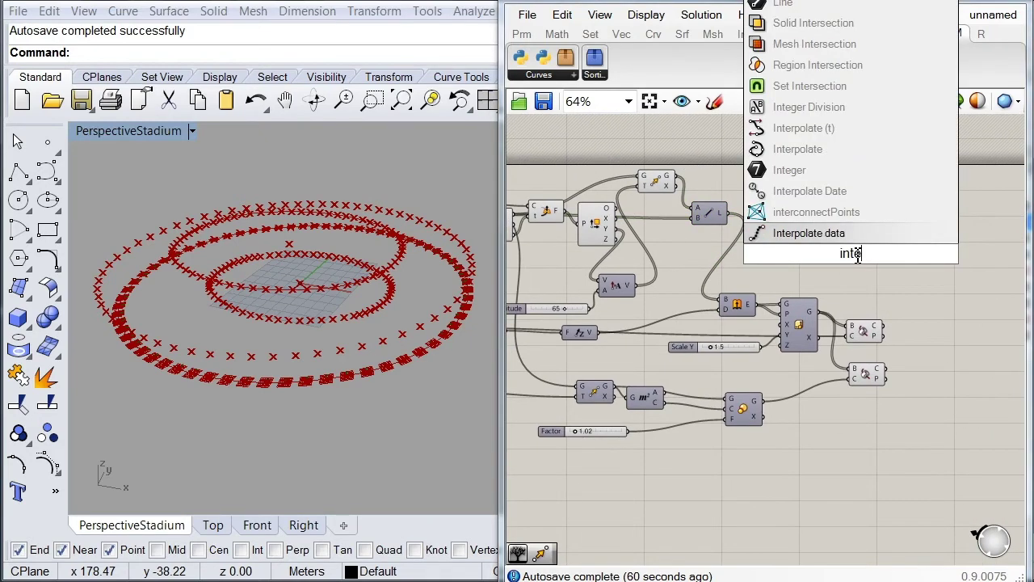
pyautogui.press('Up')
pyautogui.press('Up')
pyautogui.press('Up')
pyautogui.press('Up')
pyautogui.press('Return')
# - Add a panel and connect it to Divide Curve's P output to examine the data structure of the division points
pyautogui.moveTo(877, 257); pyautogui.dragTo(990, 243, button='right')
pyautogui.scroll(-1, 990, 243)
pyautogui.scroll(1, 738, 255)
pyautogui.scroll(3, 737, 246)
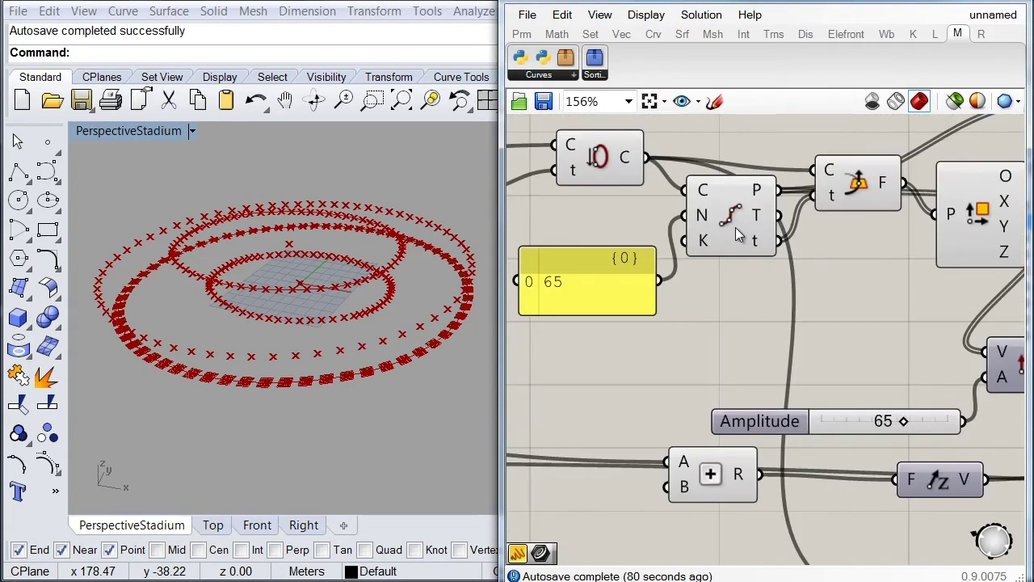
pyautogui.click(734, 228)
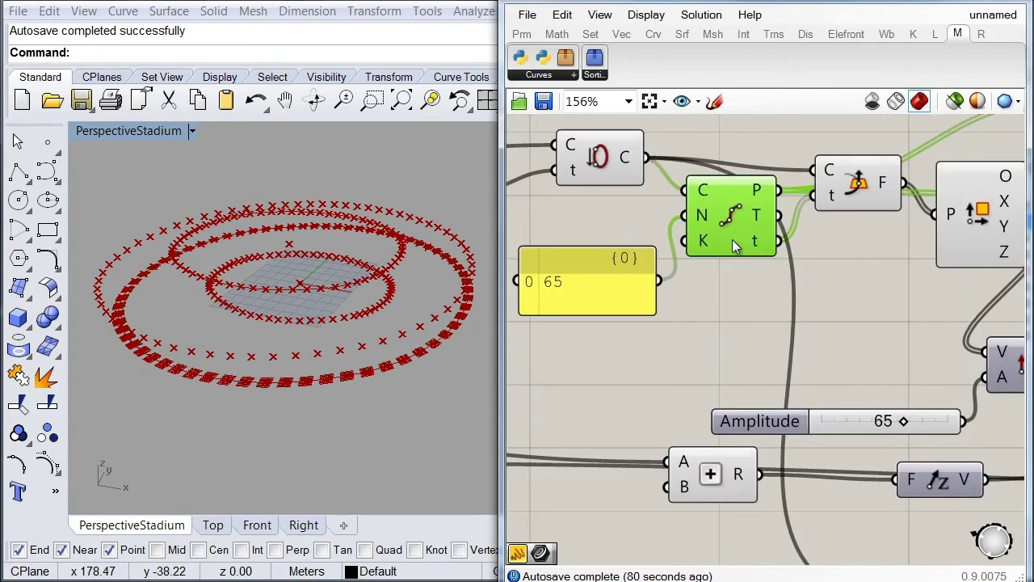
pyautogui.moveTo(746, 270); pyautogui.dragTo(663, 301, button='right')
pyautogui.moveTo(736, 253); pyautogui.dragTo(684, 315, button='right')
pyautogui.click(691, 176)
pyautogui.doubleClick(692, 181)
pyautogui.write('pane')
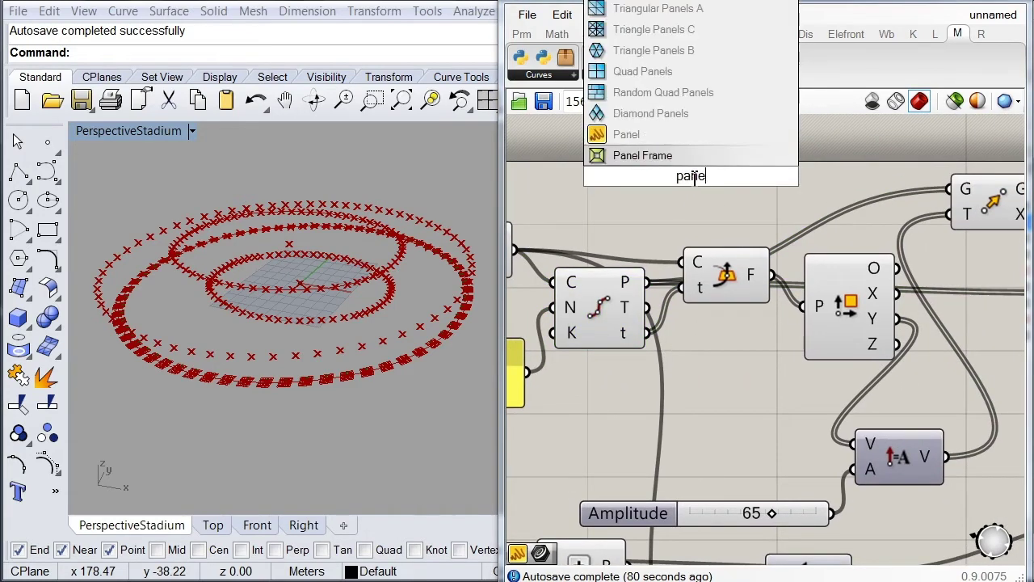
pyautogui.click(692, 135)
pyautogui.moveTo(626, 282); pyautogui.dragTo(587, 173)
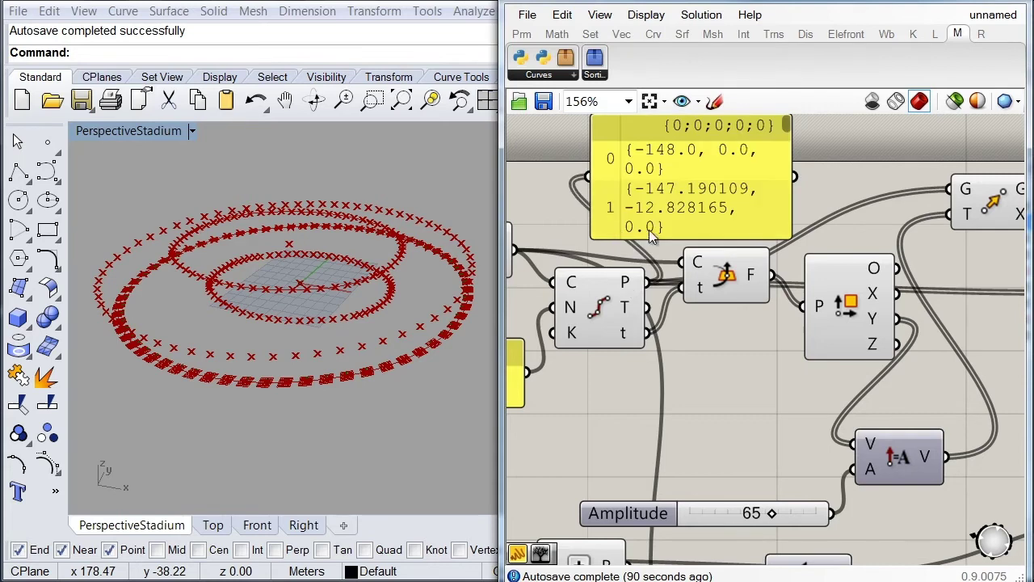
# - Move the panel beside the upper Brep | Curve component and connect it to its P output to examine the intersection points' data structure
pyautogui.moveTo(858, 209); pyautogui.dragTo(754, 282, button='right')
pyautogui.moveTo(754, 282); pyautogui.dragTo(826, 283)
pyautogui.scroll(-5, 750, 250)
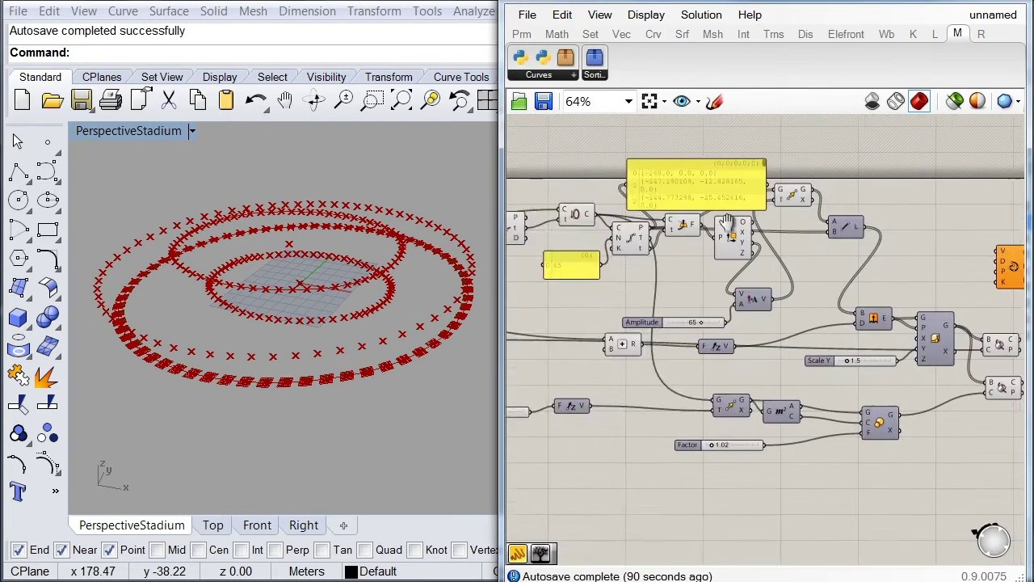
pyautogui.moveTo(575, 194); pyautogui.dragTo(972, 321)
pyautogui.scroll(5, 934, 349)
pyautogui.moveTo(935, 350); pyautogui.dragTo(691, 313, button='right')
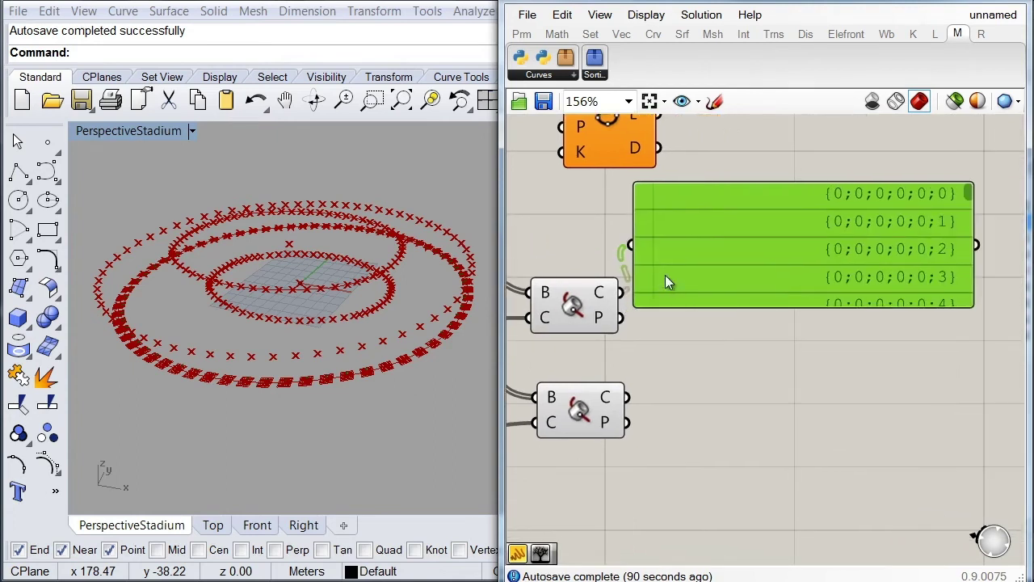
pyautogui.moveTo(630, 242); pyautogui.dragTo(621, 317)
pyautogui.moveTo(776, 308); pyautogui.dragTo(780, 393)
# - Add a Graft Tree component, feed it Divide Curve's P output, and place it beside the Interpolate component
pyautogui.moveTo(672, 266); pyautogui.dragTo(855, 285, button='right')
pyautogui.scroll(-5, 763, 262)
pyautogui.moveTo(672, 130); pyautogui.dragTo(704, 194, button='right')
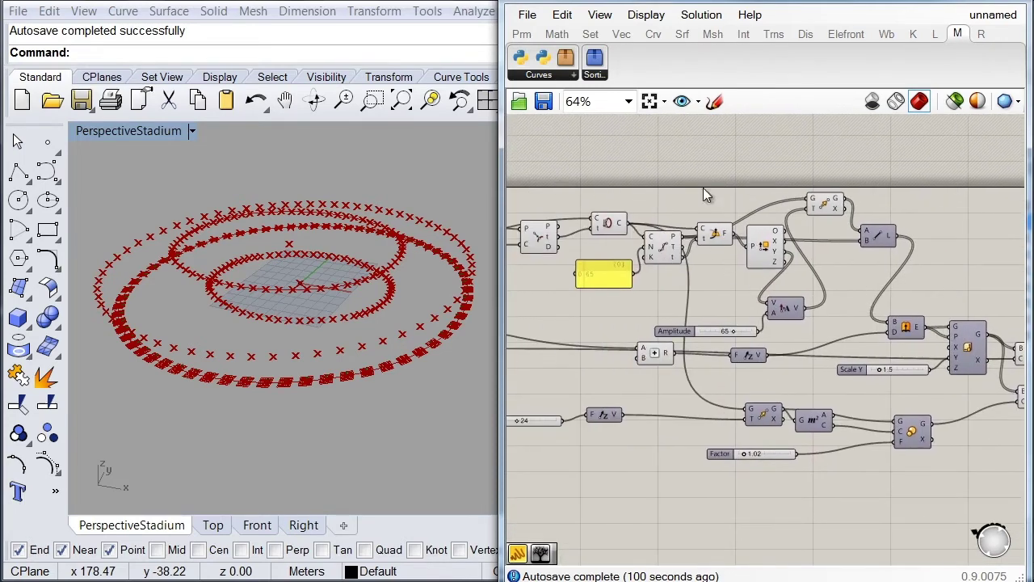
pyautogui.doubleClick(706, 188)
pyautogui.write('graf')
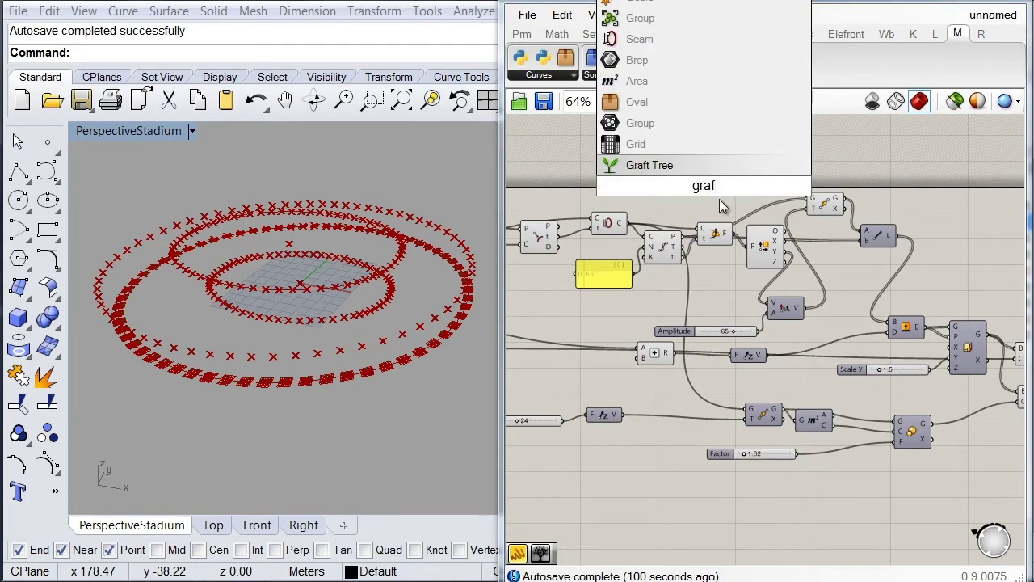
pyautogui.click(714, 171)
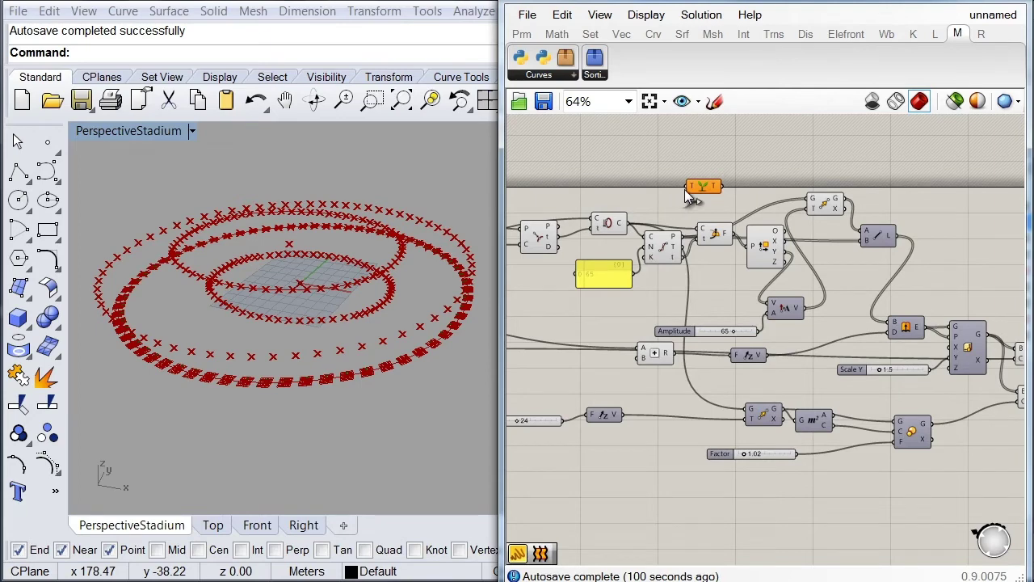
pyautogui.moveTo(686, 236); pyautogui.dragTo(920, 204)
pyautogui.moveTo(919, 199); pyautogui.dragTo(549, 165, button='right')
pyautogui.moveTo(546, 169); pyautogui.dragTo(606, 238)
pyautogui.scroll(4, 692, 289)
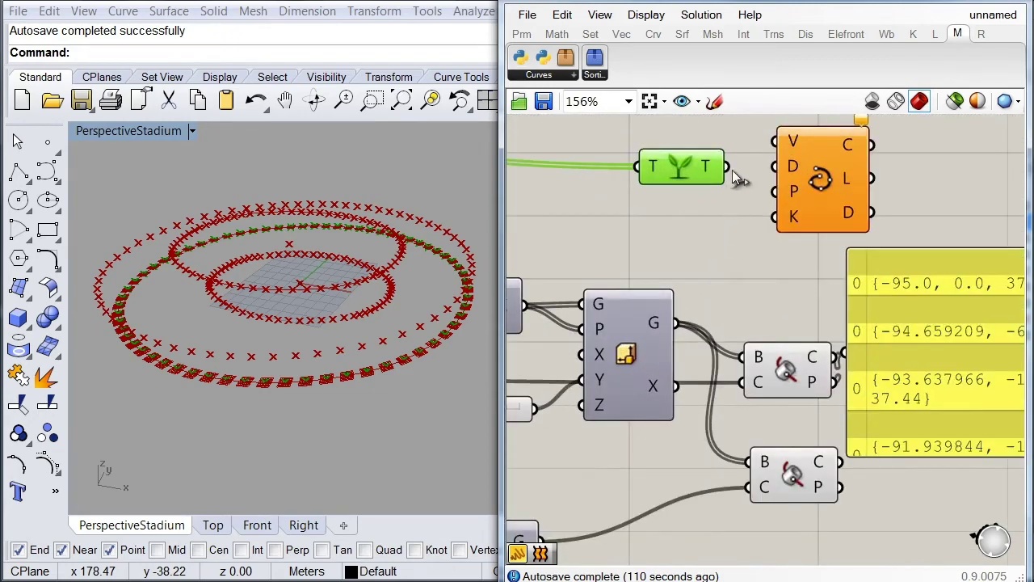
# - Connect the Graft Tree output and both Brep | Curve P outputs to the Interpolate component's V input
pyautogui.moveTo(728, 166); pyautogui.dragTo(792, 138)
pyautogui.moveTo(817, 177); pyautogui.dragTo(881, 182)
pyautogui.click(797, 375)
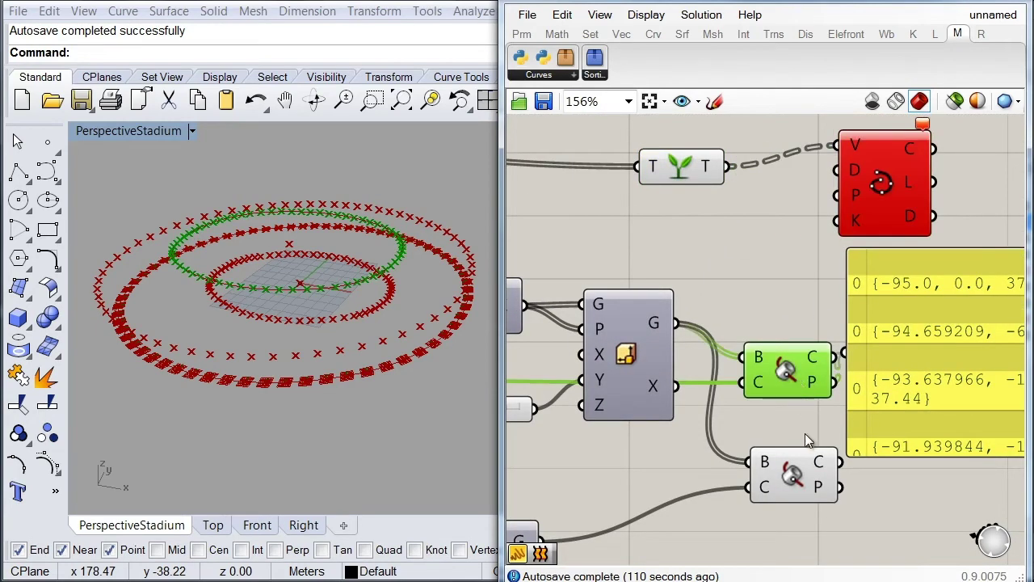
pyautogui.click(803, 469)
pyautogui.moveTo(841, 488); pyautogui.dragTo(830, 147)
pyautogui.moveTo(894, 183); pyautogui.dragTo(954, 192)
pyautogui.moveTo(831, 387); pyautogui.dragTo(899, 161)
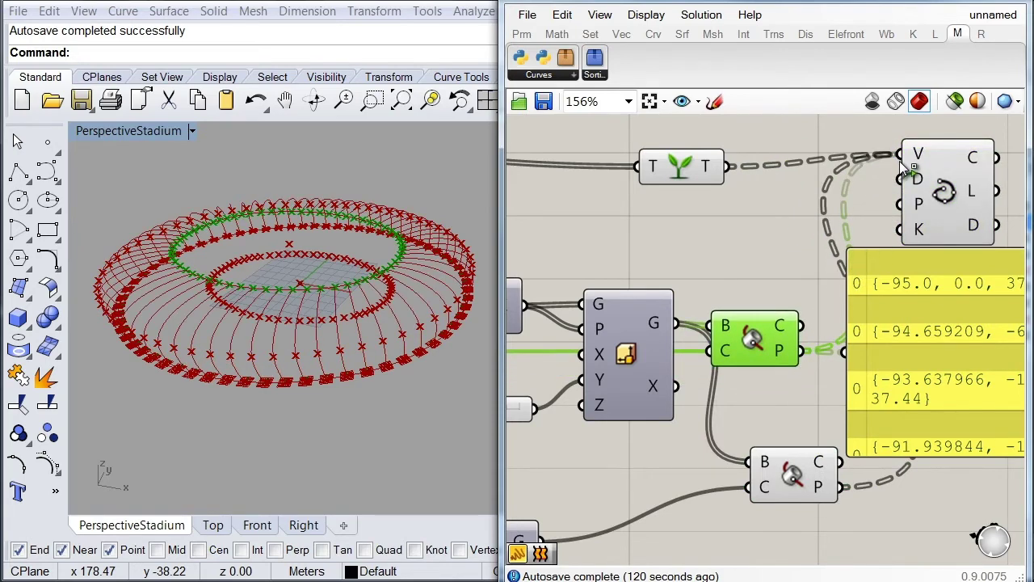
# - Delete the intersection points panel and reposition the Interpolate component beside the two Brep | Curve components
pyautogui.click(850, 363)
pyautogui.press('Delete')
pyautogui.scroll(-3, 857, 307)
pyautogui.click(830, 251)
pyautogui.moveTo(830, 249); pyautogui.dragTo(833, 278)
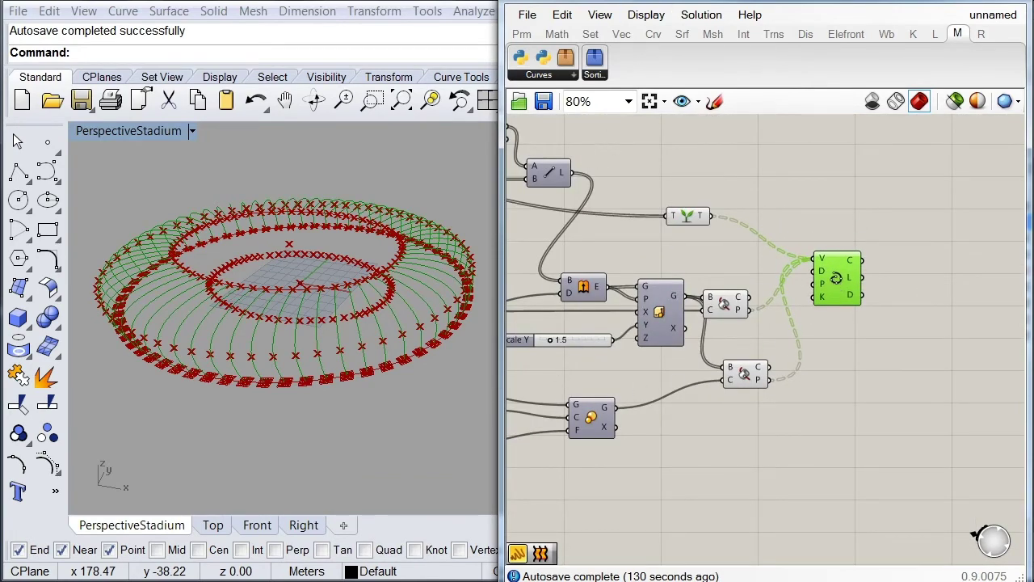
pyautogui.doubleClick(710, 4)
pyautogui.moveTo(368, 229); pyautogui.dragTo(493, 357, button='right')
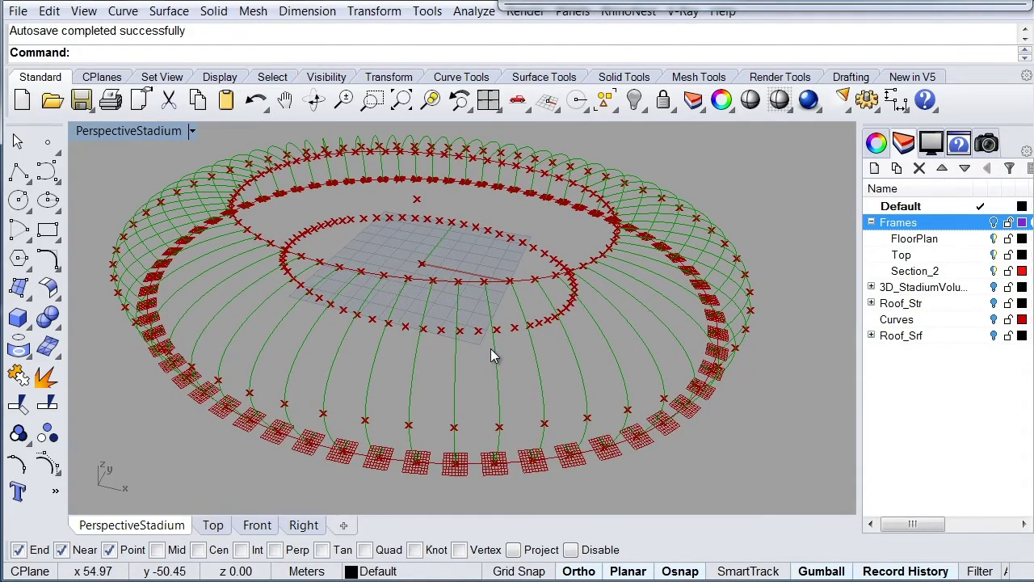
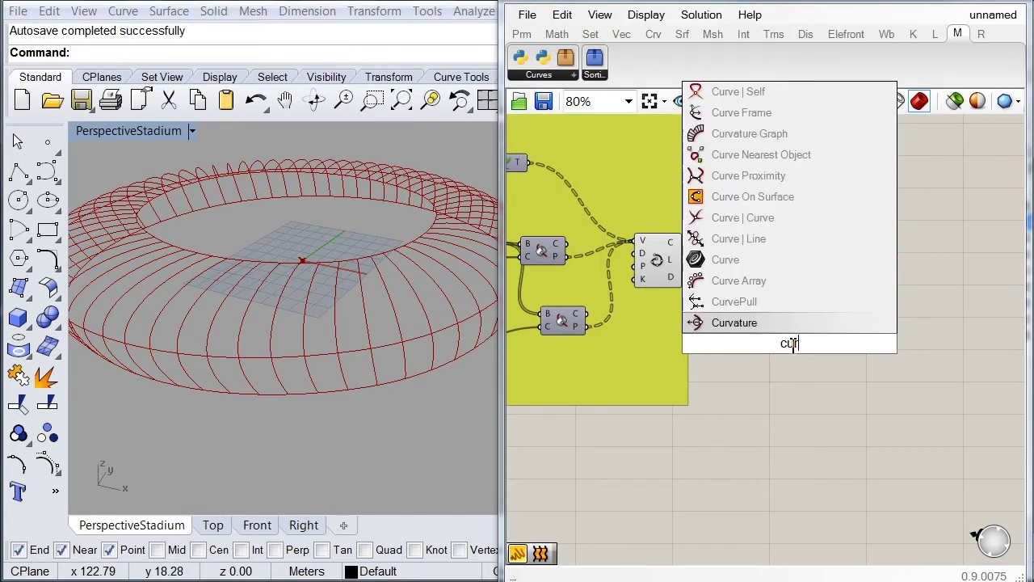
# - Add a Curve parameter, feed it the Interpolate component's C output, and place it outside the group
pyautogui.write('v')
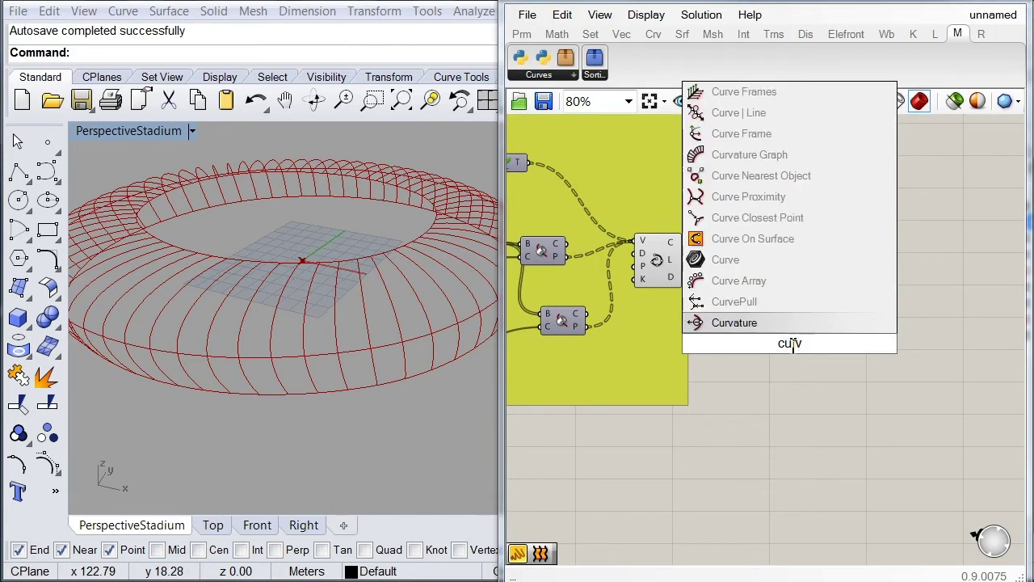
pyautogui.click(731, 260)
pyautogui.moveTo(772, 346); pyautogui.dragTo(683, 242)
pyautogui.moveTo(788, 399); pyautogui.dragTo(690, 307, button='right')
pyautogui.moveTo(693, 265); pyautogui.dragTo(694, 348)
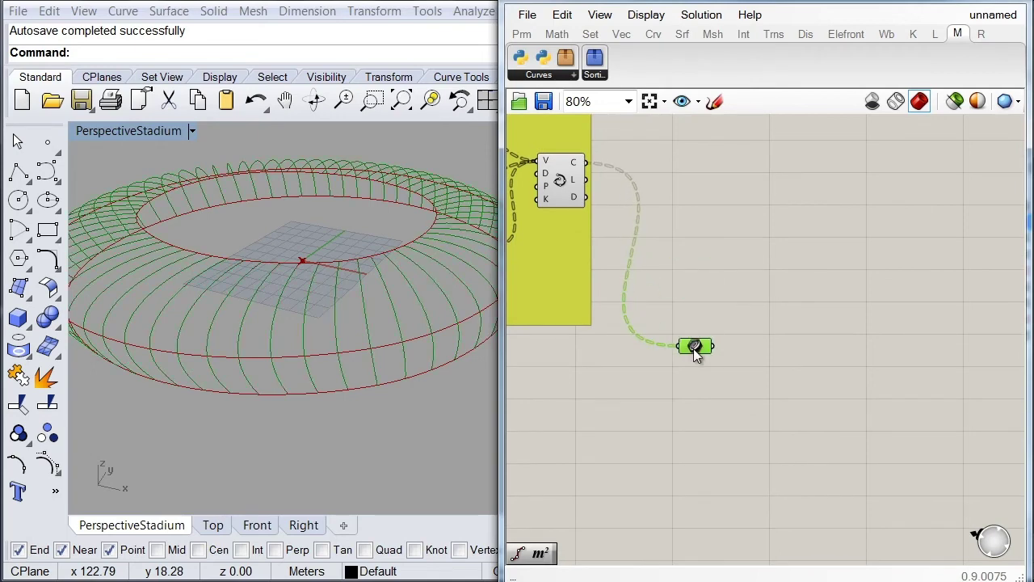
# - Reparameterize the curves in the new Curve parameter and shift the parameter slightly on the canvas
pyautogui.scroll(2, 693, 348)
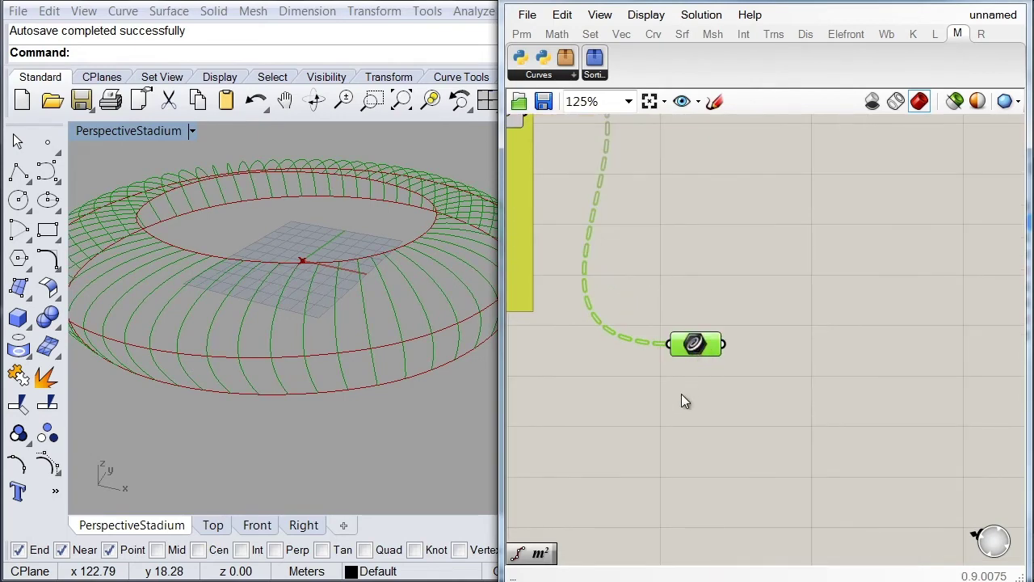
pyautogui.moveTo(690, 353)
pyautogui.rightClick(686, 346)
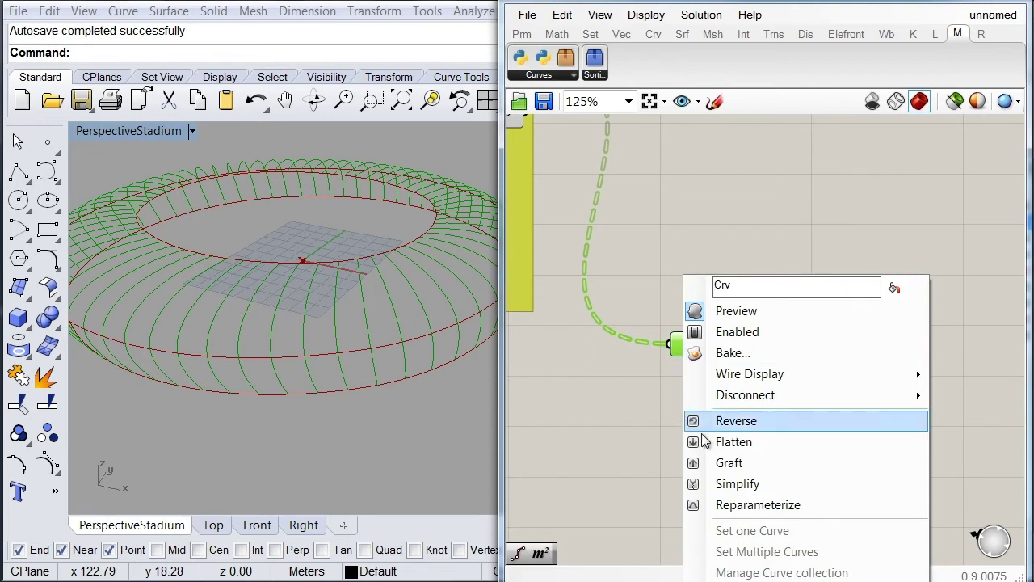
pyautogui.click(694, 506)
pyautogui.moveTo(687, 355); pyautogui.dragTo(708, 325)
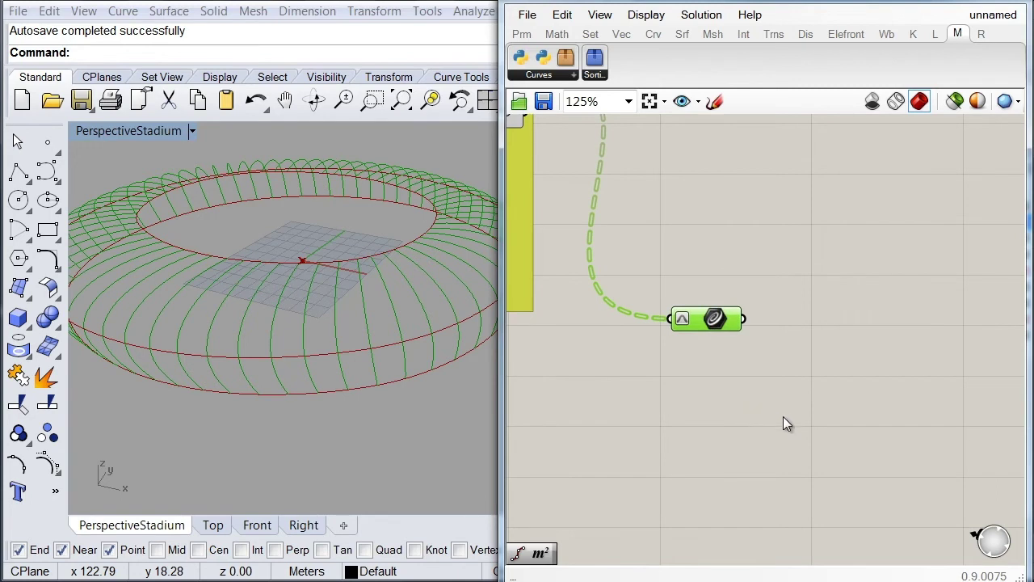
# - Add an End Points component, feed it the reparameterized curves, and place it beside the Curve parameter
pyautogui.moveTo(785, 420); pyautogui.dragTo(723, 371, button='right')
pyautogui.doubleClick(721, 367)
pyautogui.write('end')
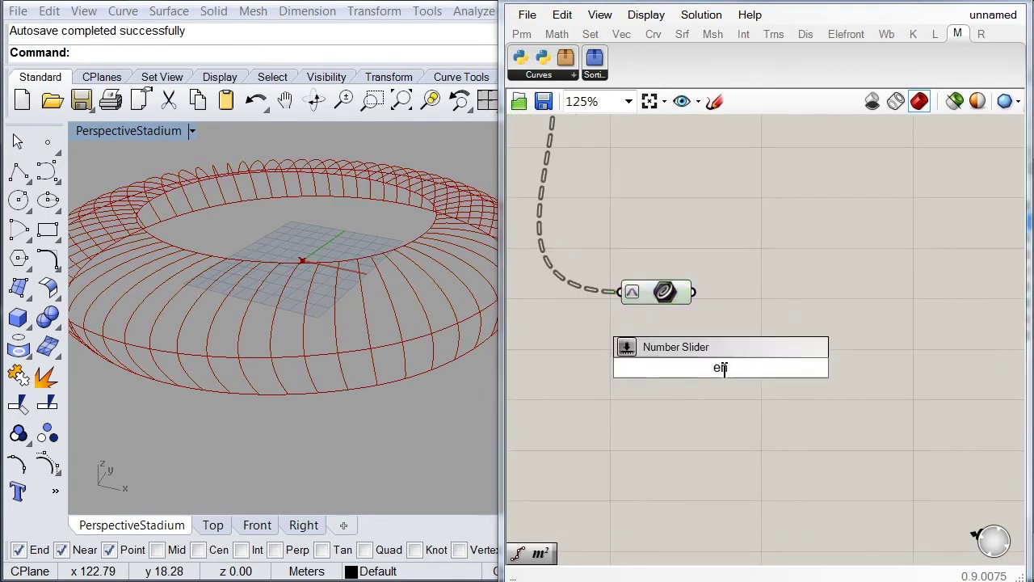
pyautogui.click(701, 347)
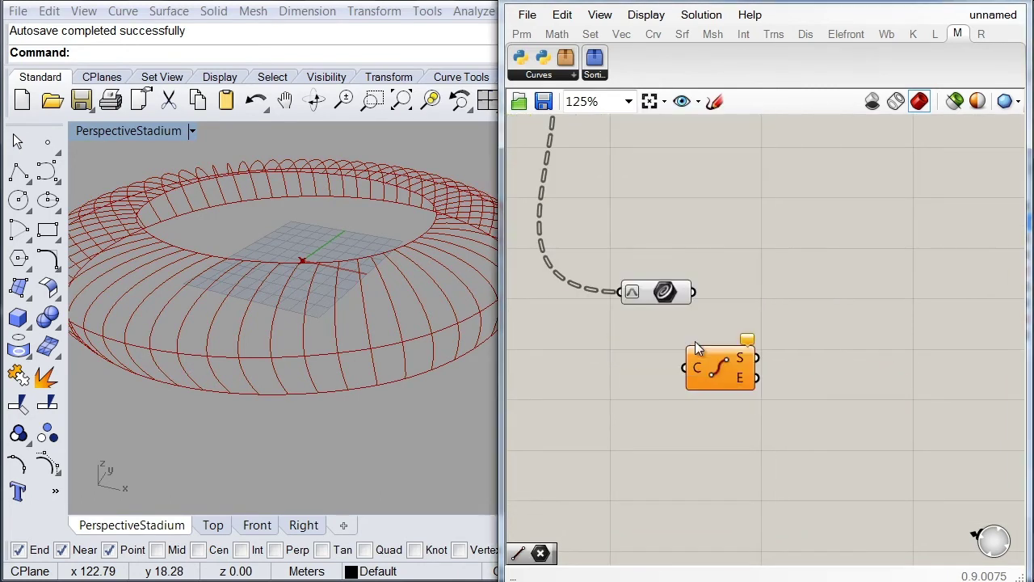
pyautogui.moveTo(683, 369); pyautogui.dragTo(703, 304)
pyautogui.moveTo(715, 375); pyautogui.dragTo(752, 349)
# - Add a Line component, connect End Points' S and E outputs to its A and B inputs, and align it alongside
pyautogui.click(806, 447)
pyautogui.doubleClick(812, 447)
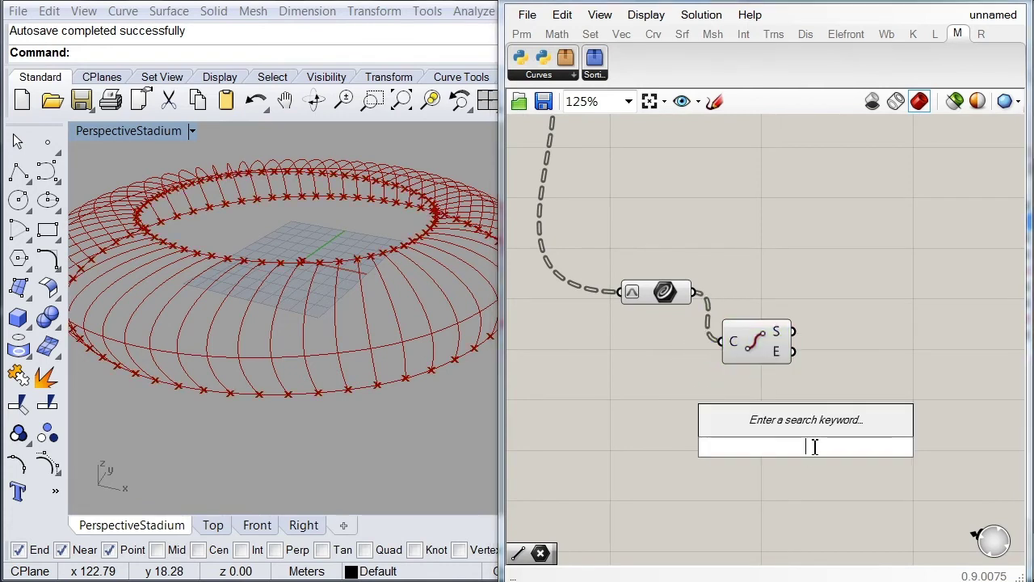
pyautogui.write('li')
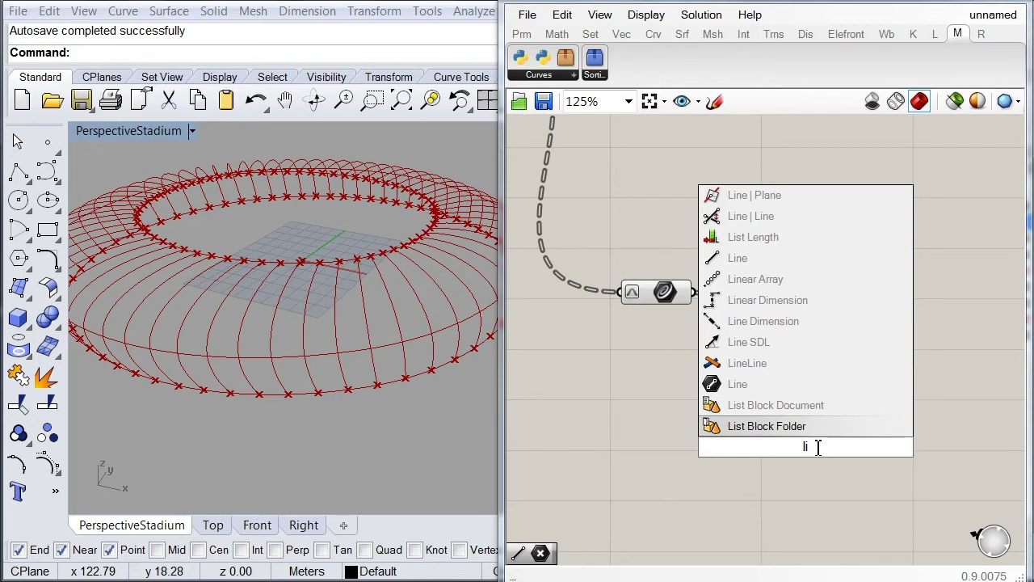
pyautogui.write('ne')
pyautogui.click(789, 406)
pyautogui.moveTo(771, 436); pyautogui.dragTo(810, 339)
pyautogui.moveTo(770, 457); pyautogui.dragTo(795, 352)
pyautogui.moveTo(806, 451); pyautogui.dragTo(870, 332)
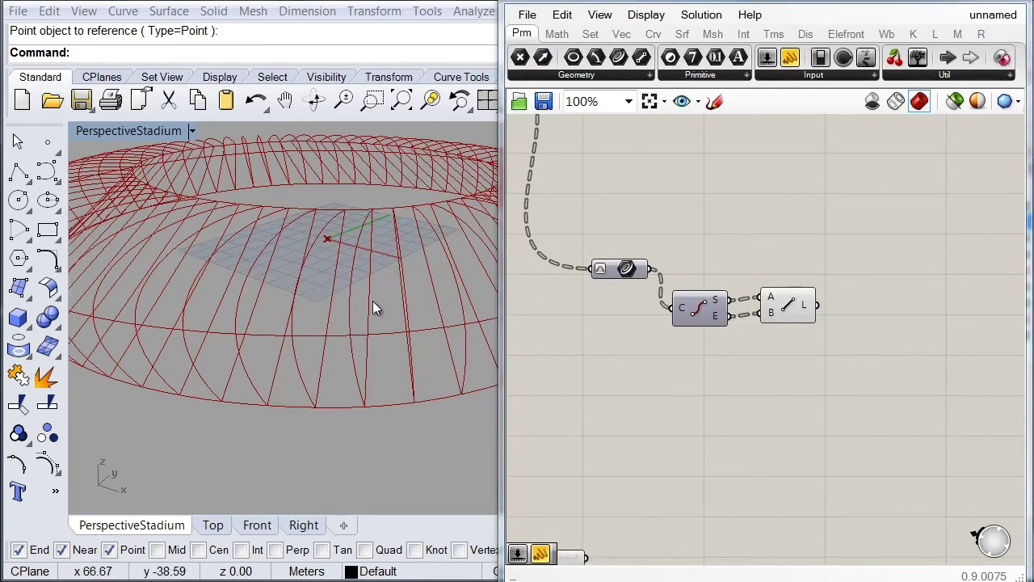
# - Add a Point On Curve component at 0.50, feed it the Line's L output, and place it beside the Line
pyautogui.doubleClick(856, 368)
pyautogui.write('curvepo')
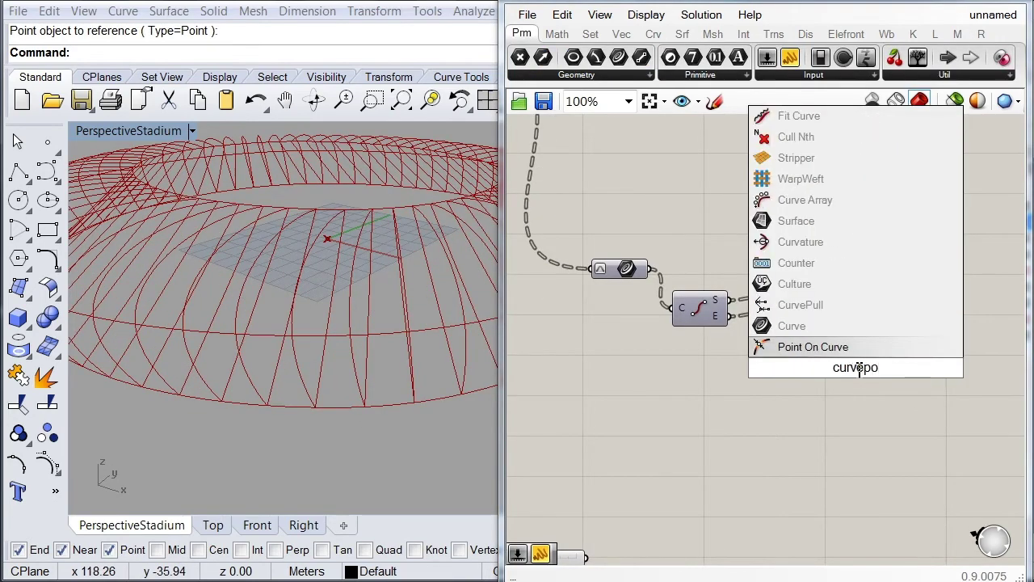
pyautogui.write('i')
pyautogui.click(820, 349)
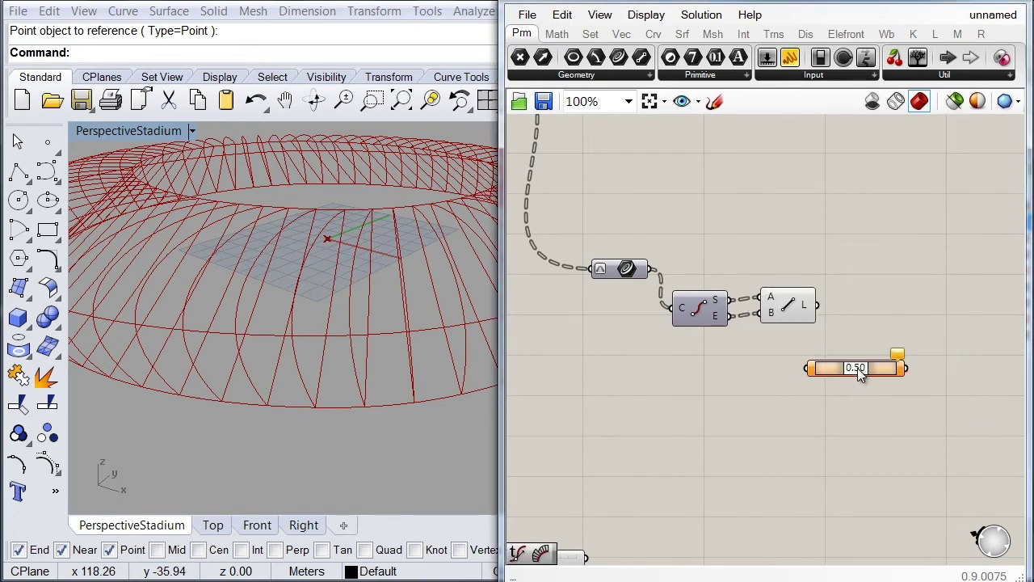
pyautogui.moveTo(805, 369); pyautogui.dragTo(817, 307)
pyautogui.moveTo(831, 371); pyautogui.dragTo(880, 324)
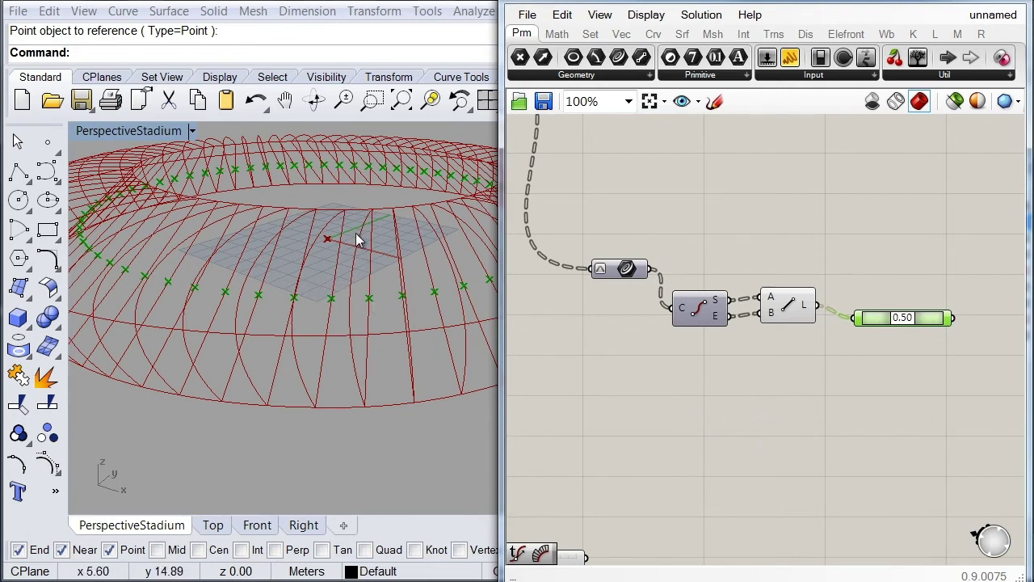
# - Add an Evaluate Curve component below End Points and connect the reparameterized curves to its C input
pyautogui.doubleClick(721, 412)
pyautogui.write('evaluate')
pyautogui.click(654, 329)
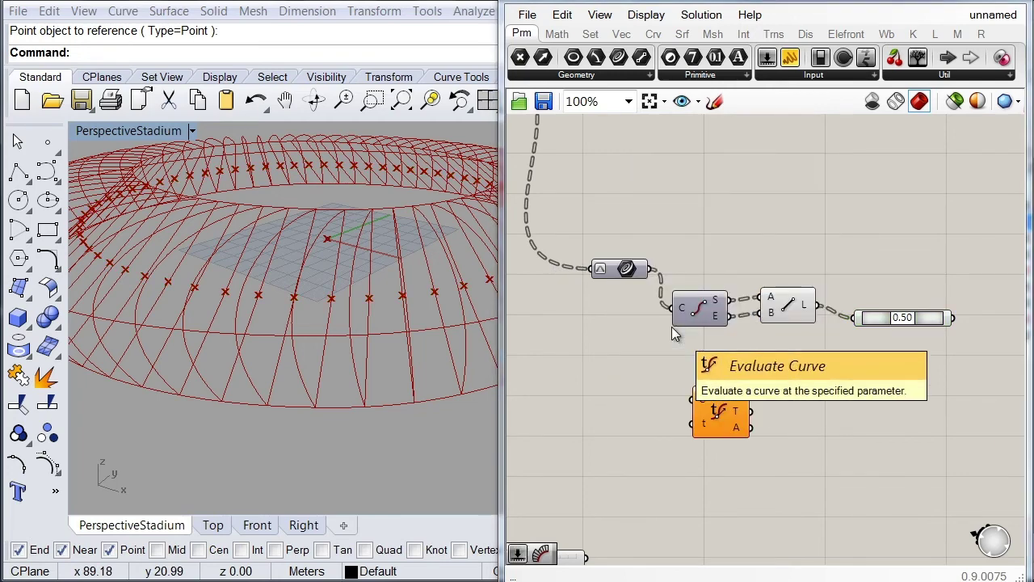
pyautogui.moveTo(695, 400); pyautogui.dragTo(651, 269)
# - Add a number slider, connect it to Evaluate Curve's t input, and set the parameter to 0.210
pyautogui.doubleClick(551, 445)
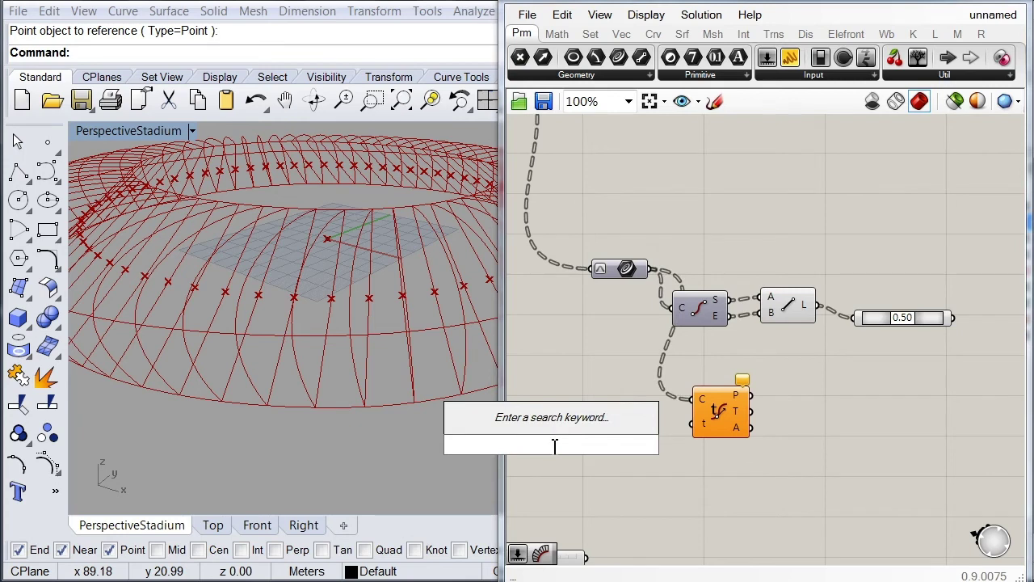
pyautogui.write('slider')
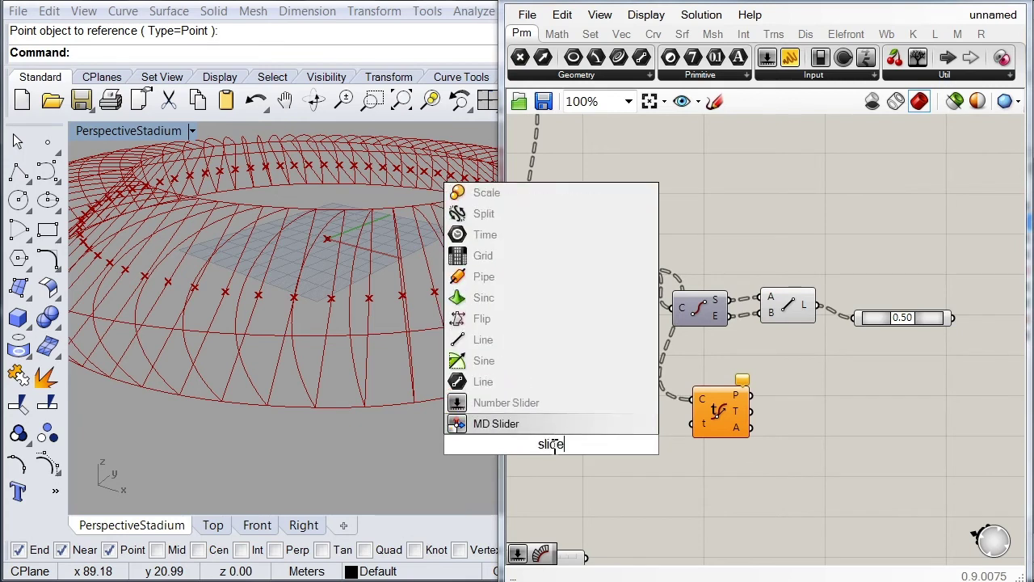
pyautogui.click(547, 403)
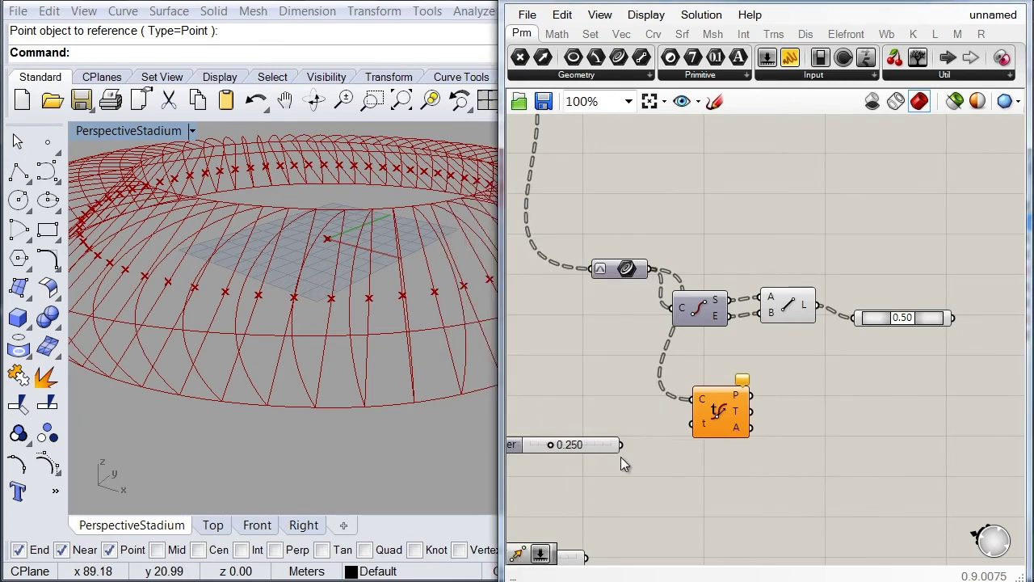
pyautogui.moveTo(623, 444); pyautogui.dragTo(693, 423)
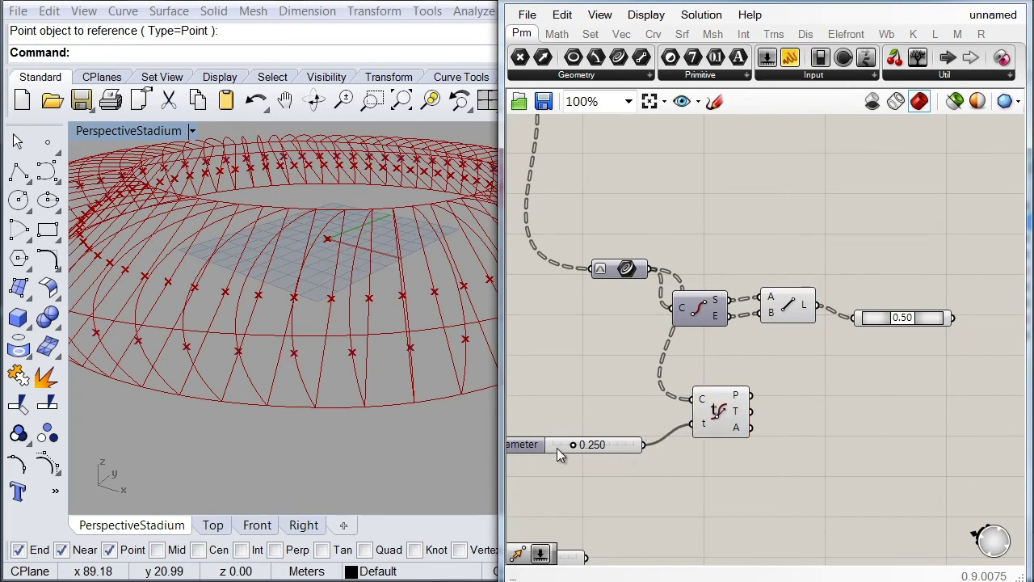
pyautogui.moveTo(573, 447); pyautogui.dragTo(547, 426)
# - Duplicate the Evaluate Curve component with its slider below the originals and set the copied parameter to 0.860
pyautogui.moveTo(744, 489); pyautogui.dragTo(594, 426)
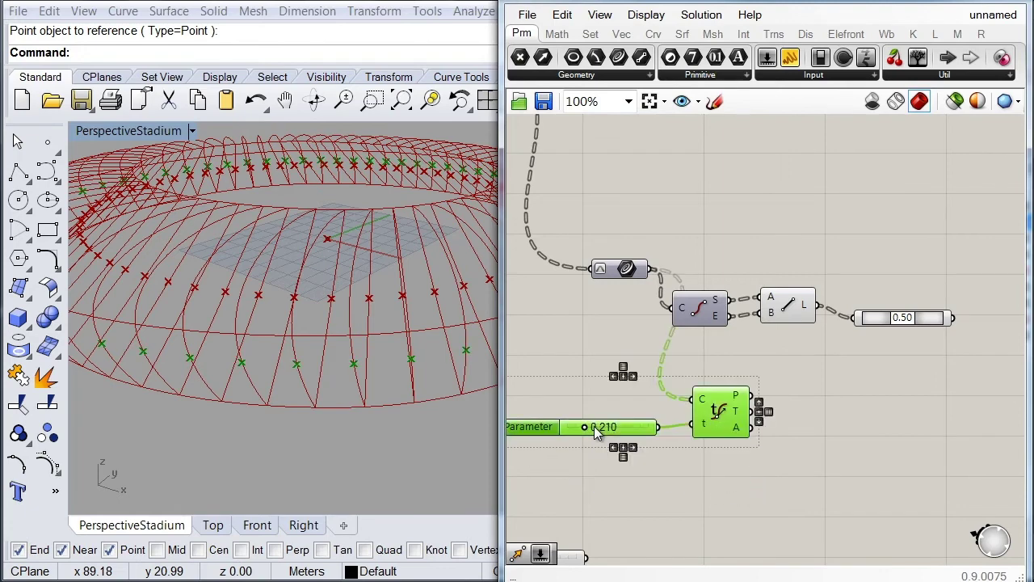
pyautogui.moveTo(724, 414); pyautogui.dragTo(727, 468)
pyautogui.moveTo(584, 480); pyautogui.dragTo(638, 476)
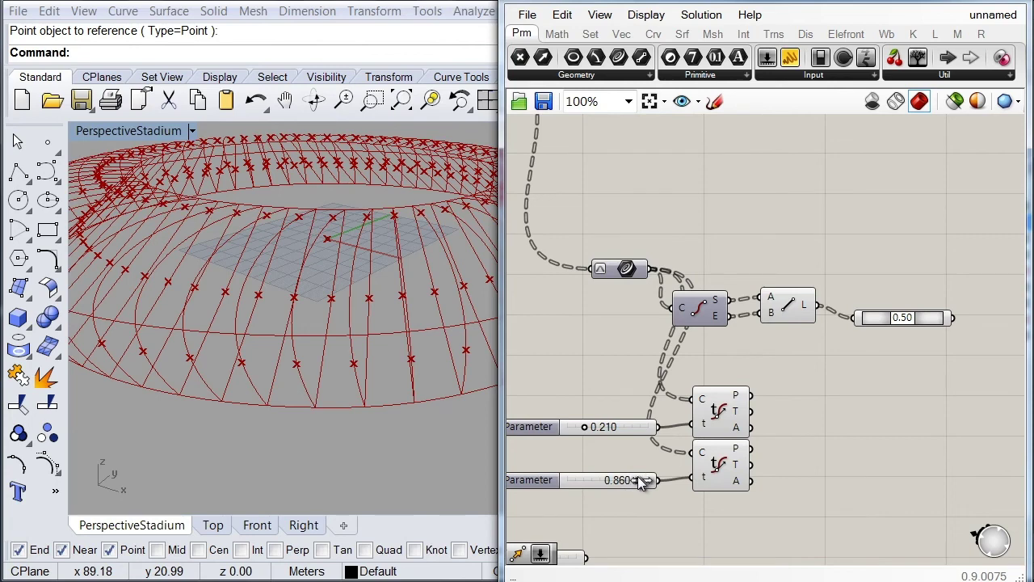
pyautogui.moveTo(756, 481); pyautogui.dragTo(759, 488)
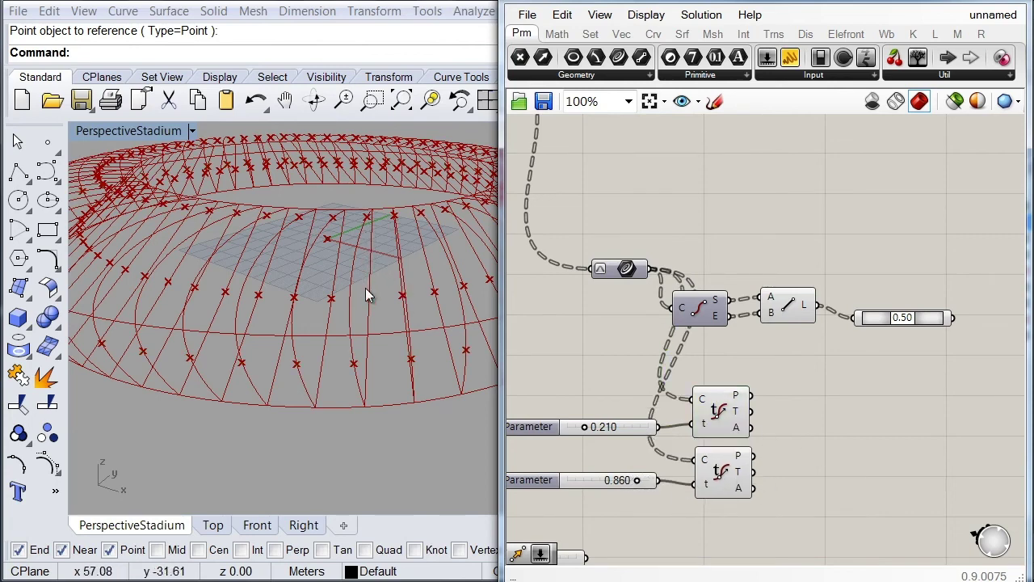
# - Add a Vector 2Pt from the upper Evaluate Curve's P output to the Point On Curve output, and place it beside Point On Curve
pyautogui.doubleClick(830, 395)
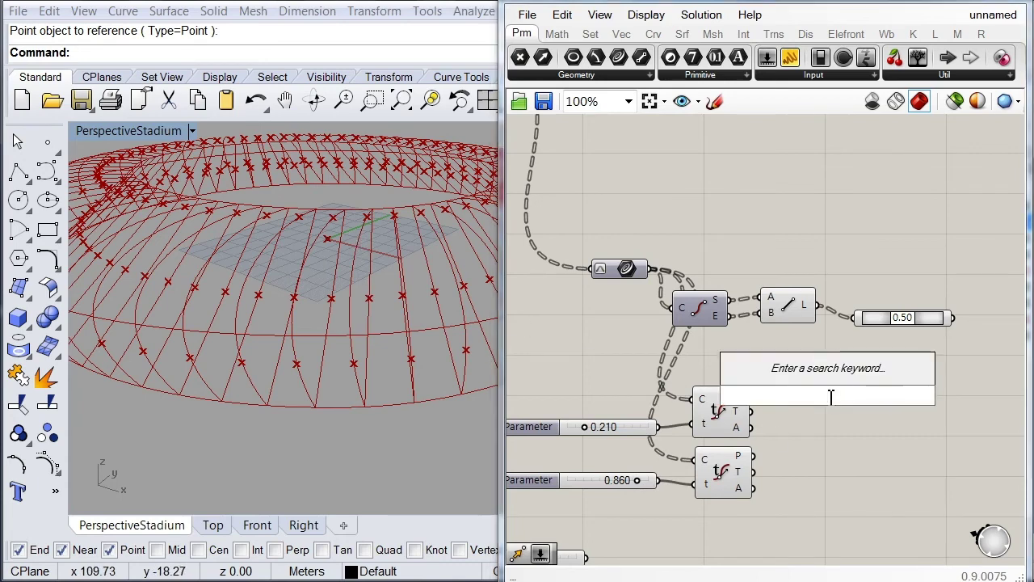
pyautogui.write('vector')
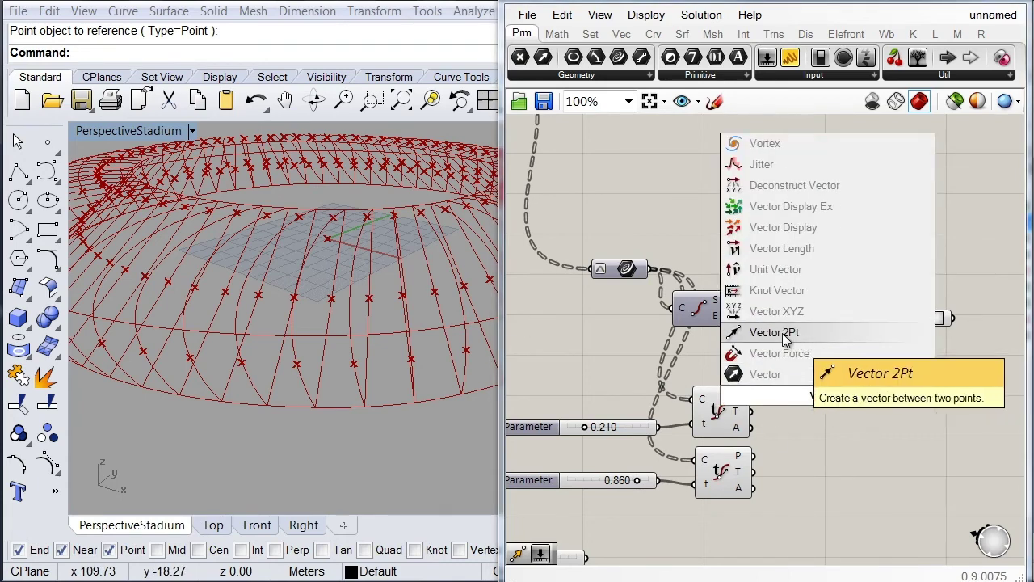
pyautogui.click(774, 333)
pyautogui.moveTo(816, 395); pyautogui.dragTo(848, 395)
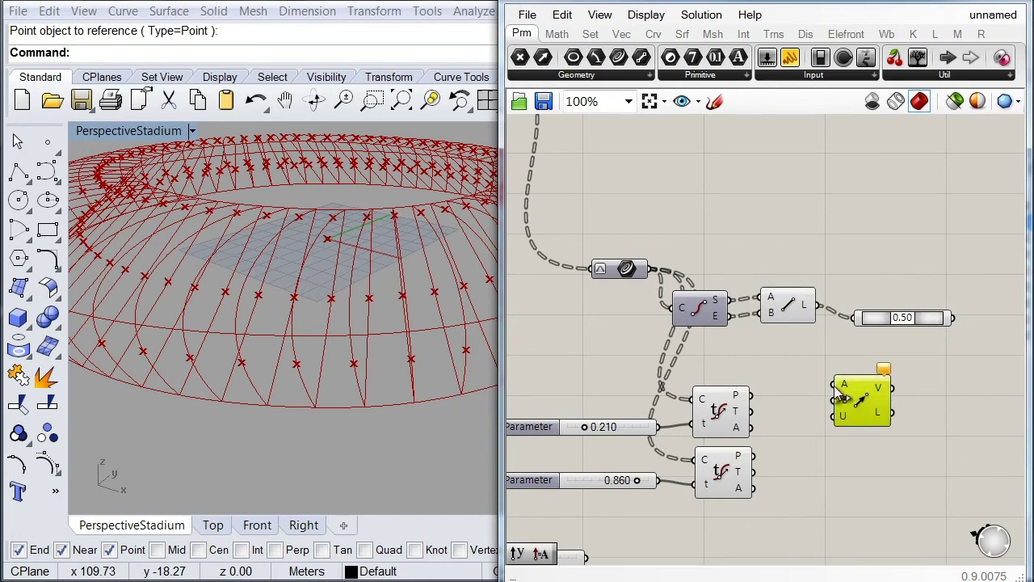
pyautogui.moveTo(747, 392); pyautogui.dragTo(747, 391)
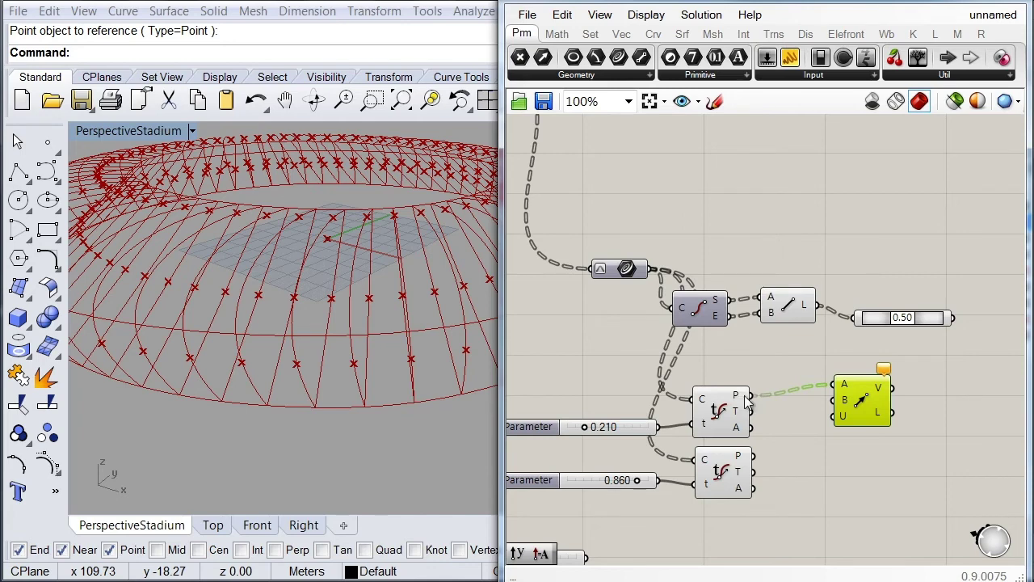
pyautogui.moveTo(834, 400); pyautogui.dragTo(954, 318)
pyautogui.moveTo(865, 411); pyautogui.dragTo(1000, 323)
pyautogui.moveTo(965, 398); pyautogui.dragTo(816, 353, button='right')
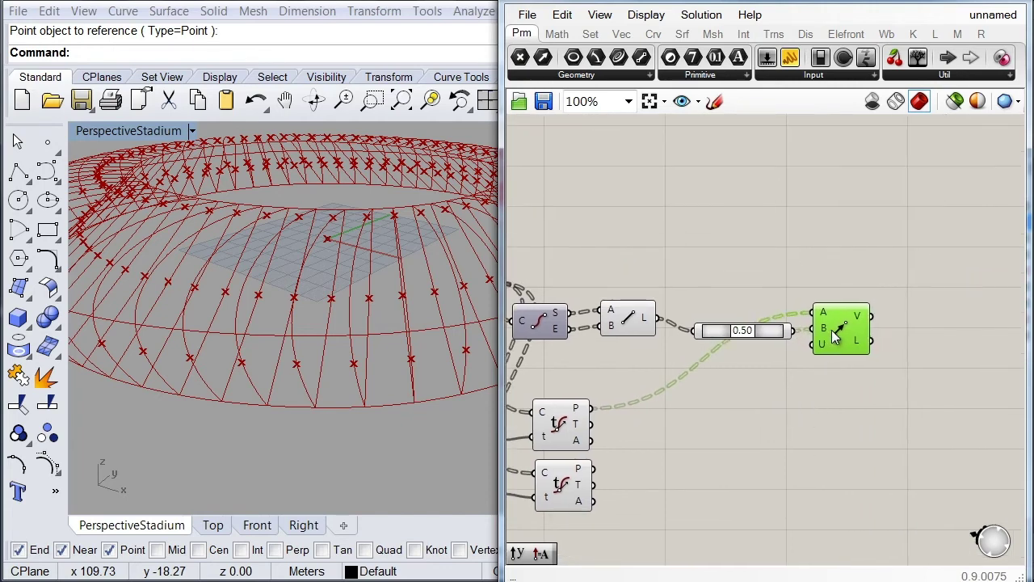
# - Duplicate the Vector 2Pt component below the original and connect the lower Evaluate Curve's P output to the copy's A input
pyautogui.keyDown('alt'); pyautogui.moveTo(833, 331); pyautogui.dragTo(836, 439); pyautogui.keyUp('alt')
pyautogui.moveTo(802, 409); pyautogui.dragTo(631, 467)
pyautogui.moveTo(809, 417); pyautogui.dragTo(600, 472)
pyautogui.click(824, 426)
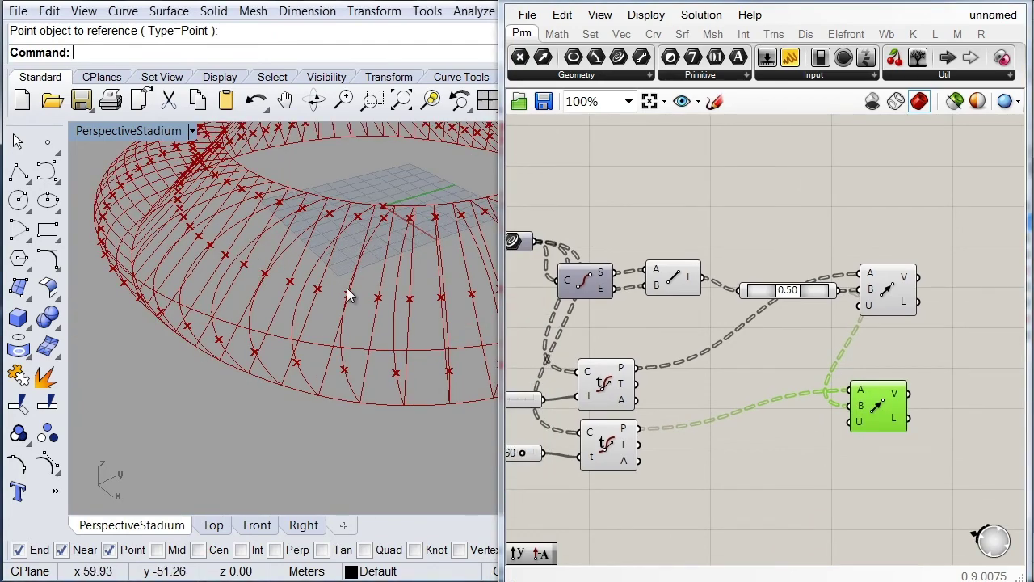
# - Add a Move component, connect the upper Evaluate Curve's P output to its G input, and place it beyond the Vector 2Pt components
pyautogui.moveTo(624, 395); pyautogui.dragTo(532, 371, button='right')
pyautogui.doubleClick(817, 455)
pyautogui.write('move')
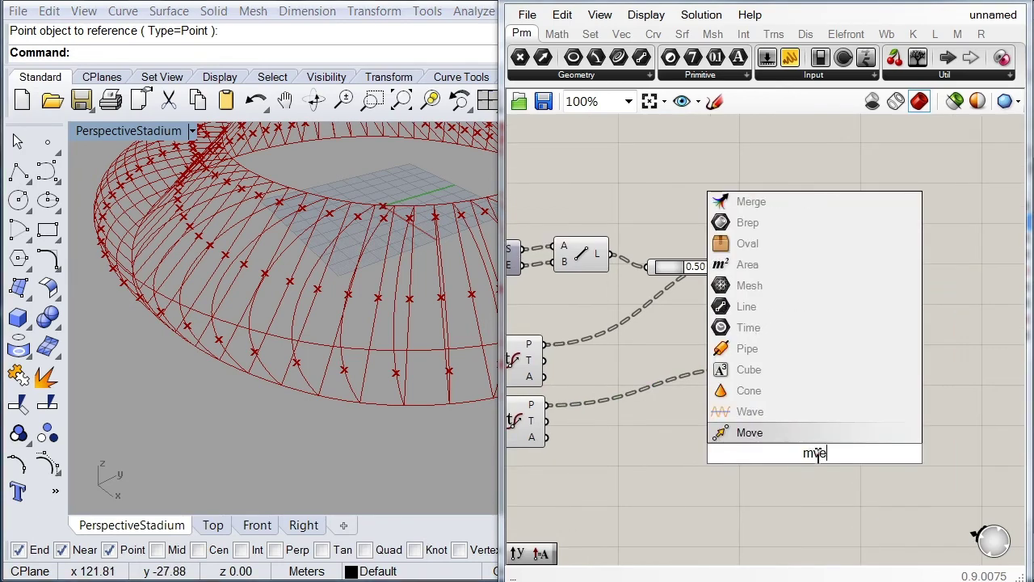
pyautogui.click(784, 431)
pyautogui.moveTo(803, 451); pyautogui.dragTo(544, 341)
pyautogui.moveTo(885, 349); pyautogui.dragTo(895, 283)
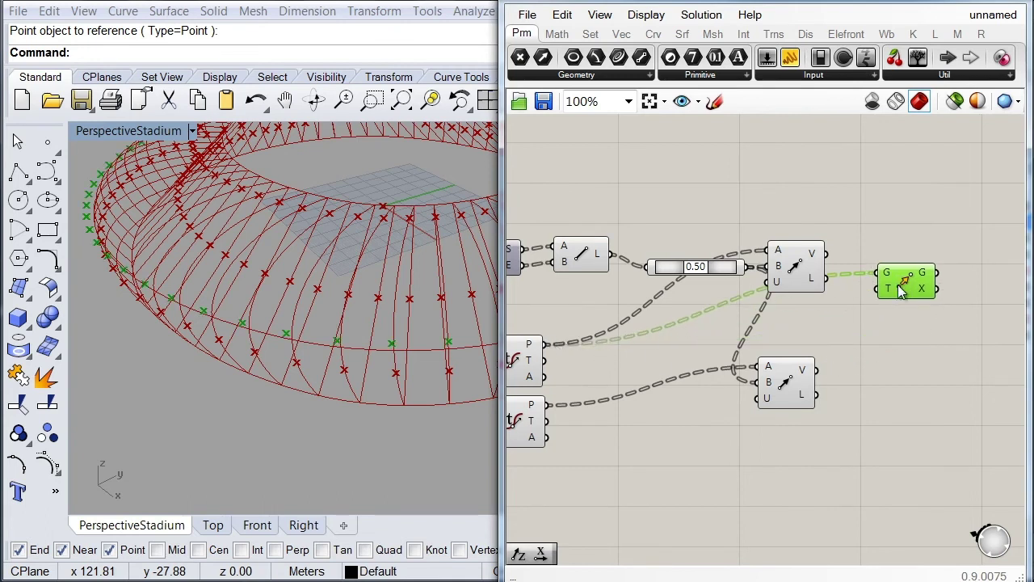
# - Reposition the two Vector 2Pt components lower on the canvas, one above the other and clear of the Move component
pyautogui.moveTo(801, 282); pyautogui.dragTo(800, 312)
pyautogui.moveTo(845, 396); pyautogui.dragTo(782, 359)
pyautogui.click(845, 380)
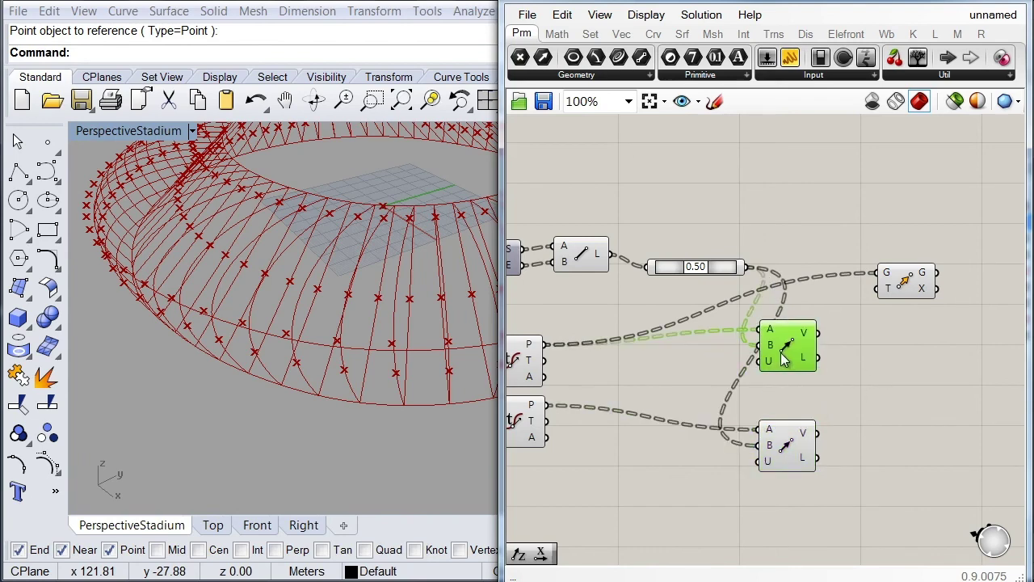
# - Add an Amplitude component, connecting the upper Vector 2Pt's V output to its V input and its V output to the Move component's T input
pyautogui.doubleClick(866, 392)
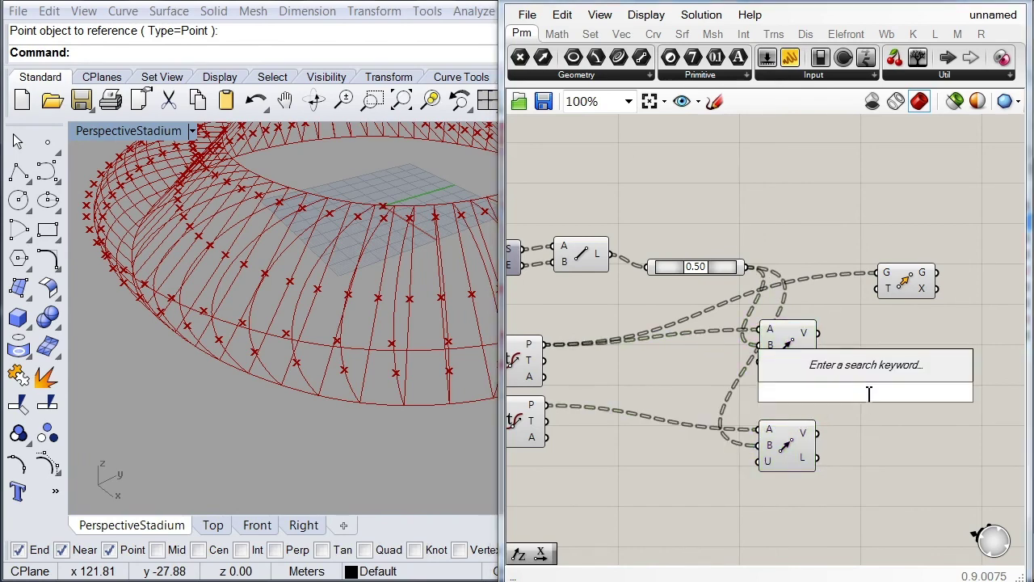
pyautogui.write('am')
pyautogui.click(823, 372)
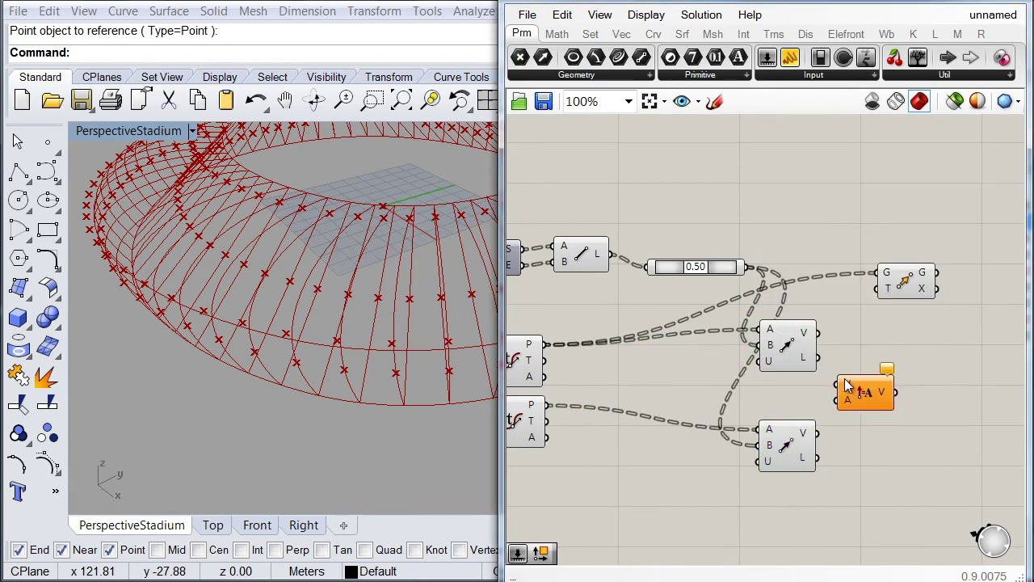
pyautogui.moveTo(841, 385); pyautogui.dragTo(820, 333)
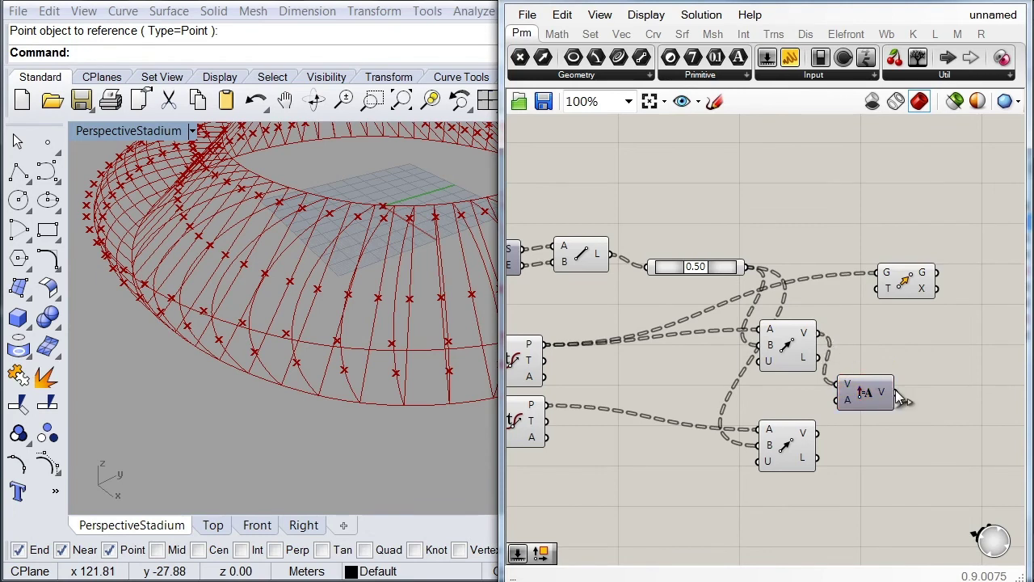
pyautogui.moveTo(890, 345); pyautogui.dragTo(872, 301)
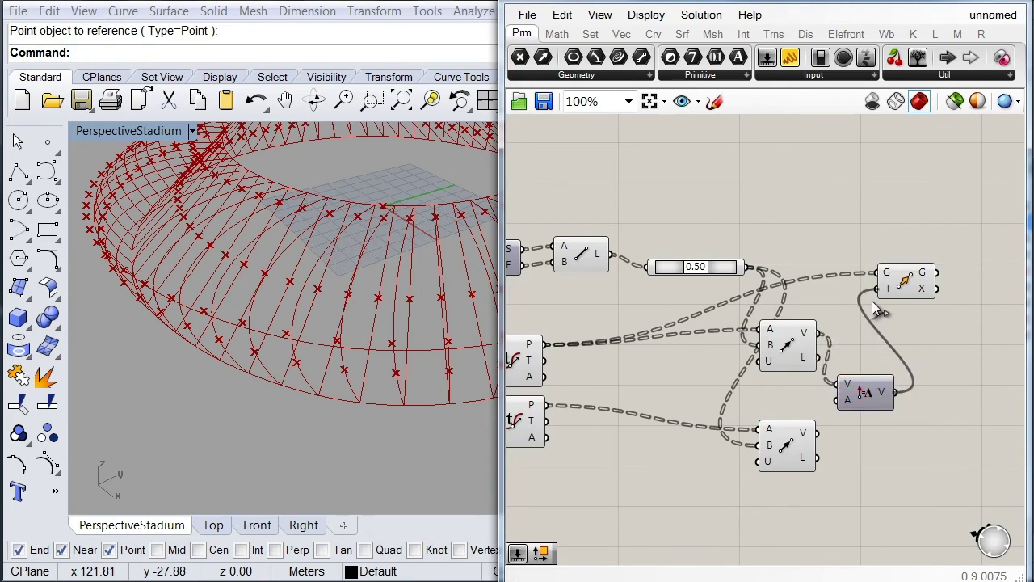
# - Add a number slider ranging from 0 to 10 below the Evaluate Curve components and set its type to floating point
pyautogui.doubleClick(656, 441)
pyautogui.write('s')
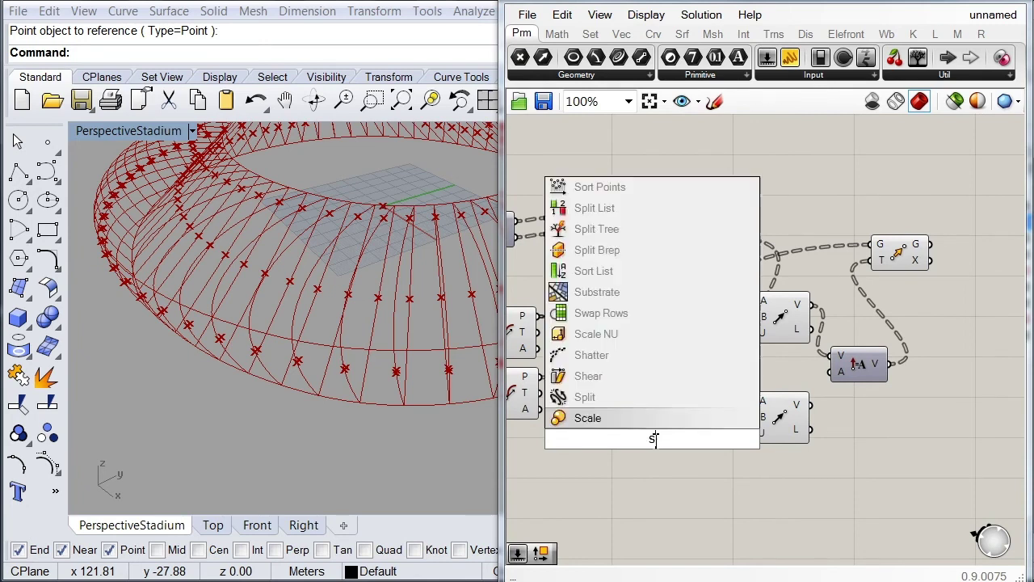
pyautogui.press('BackSpace')
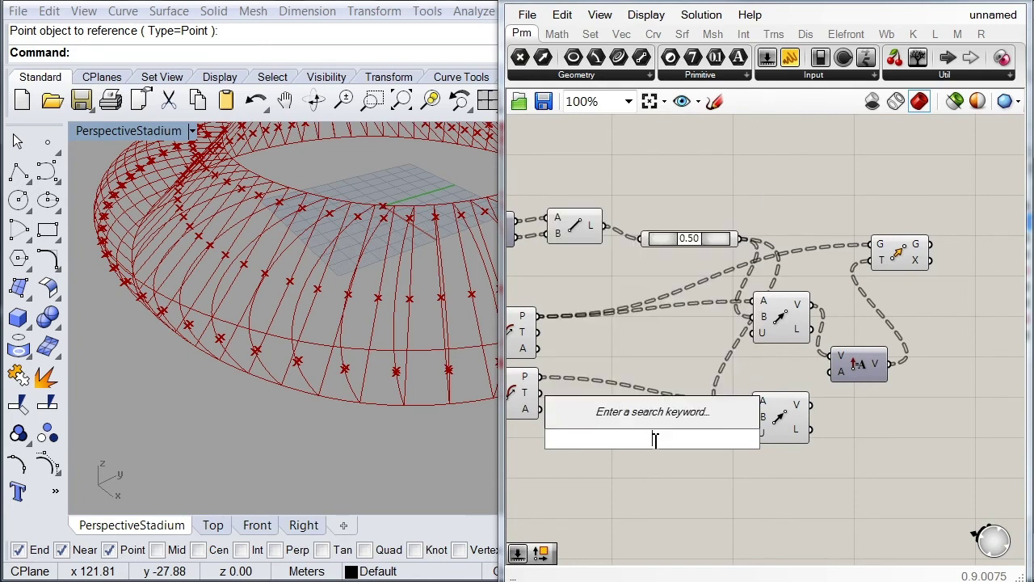
pyautogui.write('0')
pyautogui.press('Return')
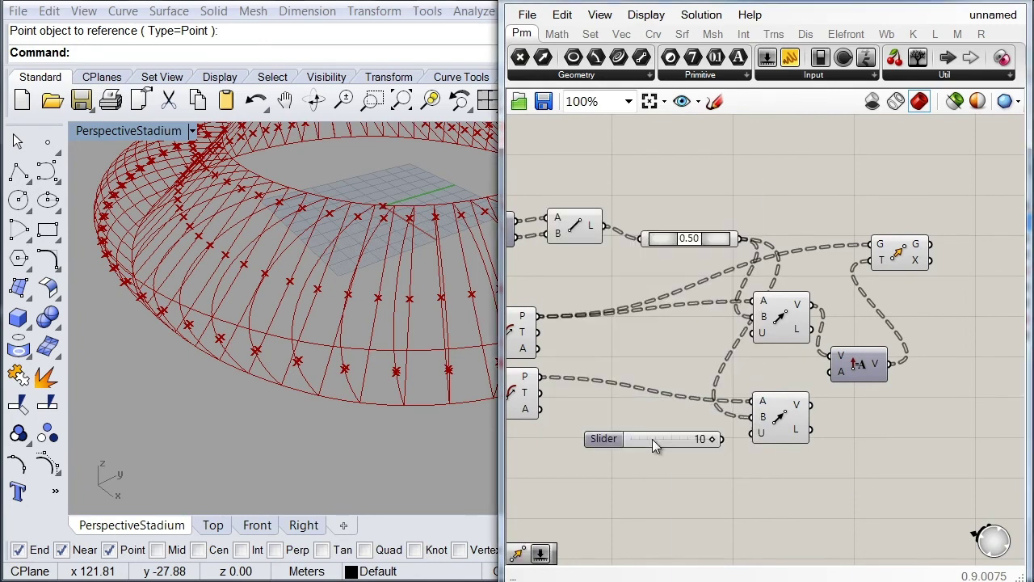
pyautogui.rightClick(653, 440)
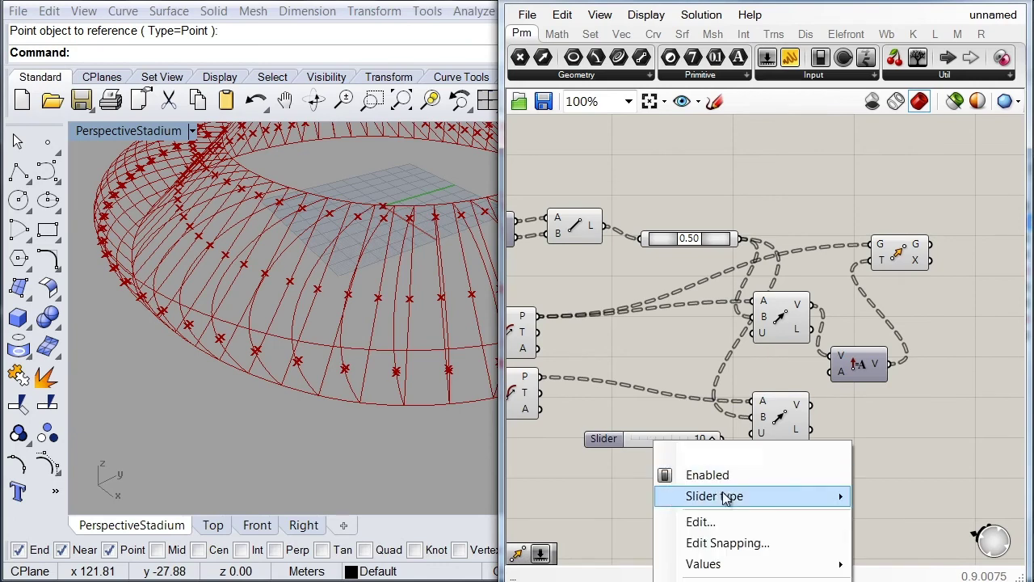
pyautogui.moveTo(723, 498)
pyautogui.click(868, 500)
# - Connect the new slider to the Amplitude component's A input, set it to 7.65, and place it beside the lower Vector 2Pt
pyautogui.moveTo(629, 438); pyautogui.dragTo(599, 448)
pyautogui.moveTo(693, 448); pyautogui.dragTo(834, 369)
pyautogui.doubleClick(656, 450)
pyautogui.write('7.6')
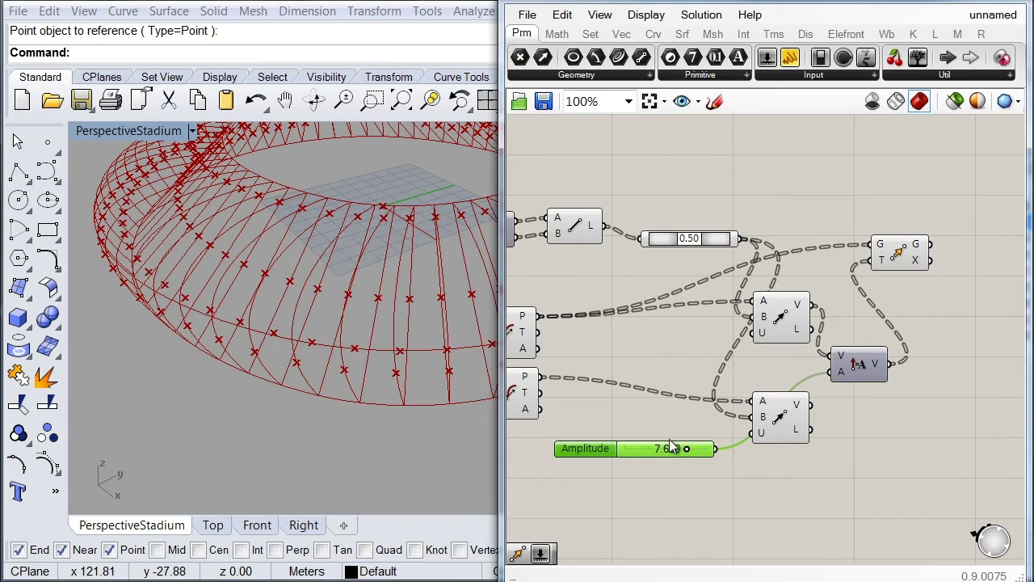
pyautogui.moveTo(623, 437); pyautogui.dragTo(623, 411)
# - Duplicate the Move component, the Amplitude component and its slider together, placing the copies just below the originals
pyautogui.moveTo(922, 269); pyautogui.dragTo(894, 245, button='right')
pyautogui.click(893, 244)
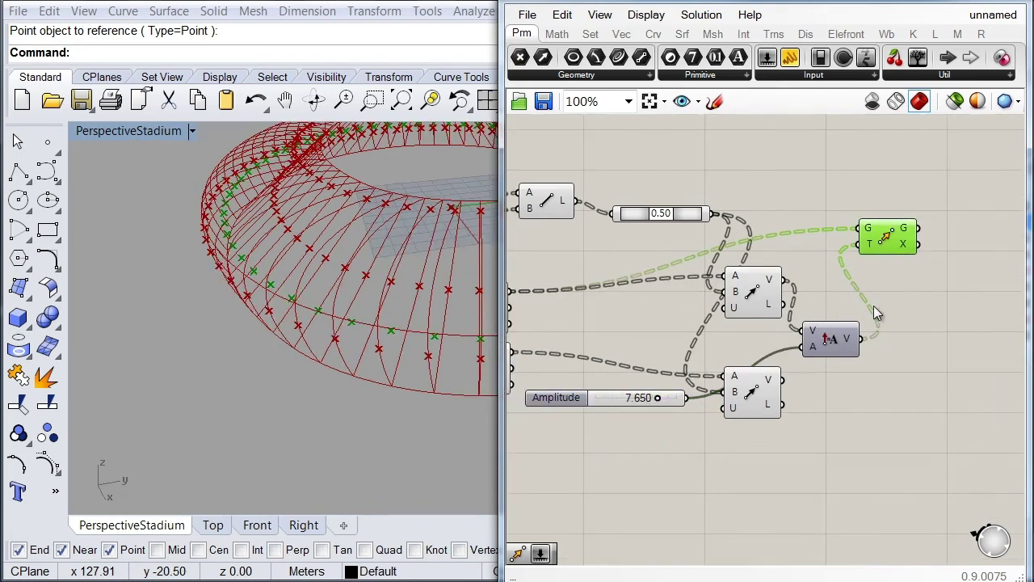
pyautogui.keyDown('shift'); pyautogui.click(845, 341); pyautogui.keyUp('shift')
pyautogui.keyDown('shift'); pyautogui.click(565, 397); pyautogui.keyUp('shift')
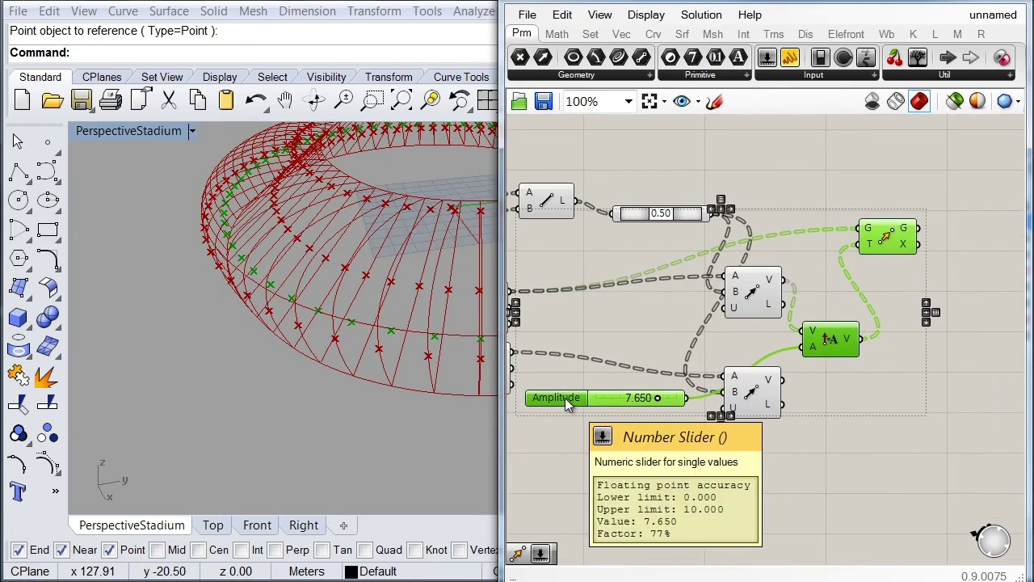
pyautogui.moveTo(899, 246); pyautogui.dragTo(925, 335)
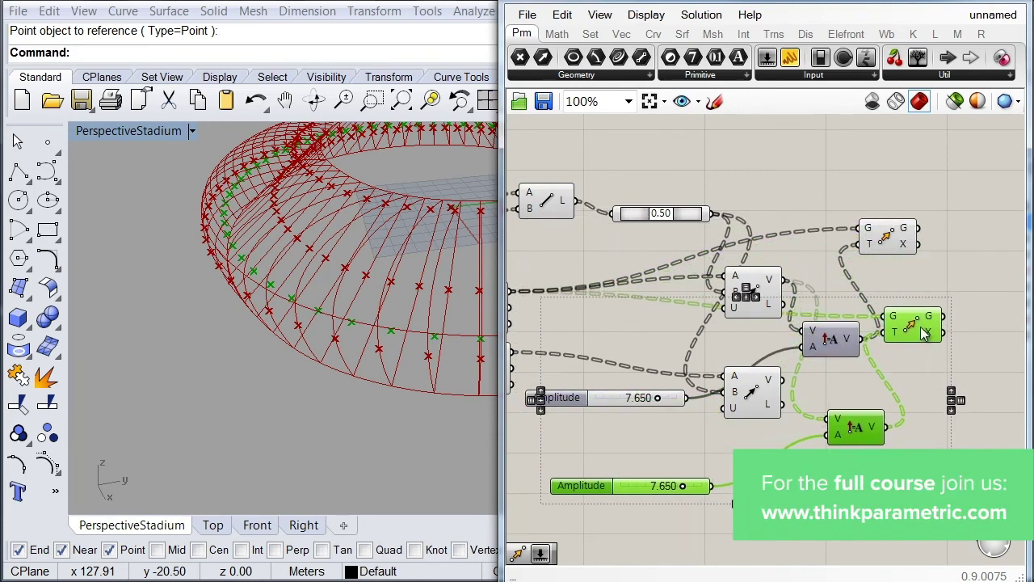
pyautogui.click(810, 428)
# - Rewire the copies: lower Evaluate Curve's P output to the copied Move's G input, lower Vector 2Pt's V output to the copied Amplitude's V input
pyautogui.moveTo(720, 455); pyautogui.dragTo(773, 432, button='right')
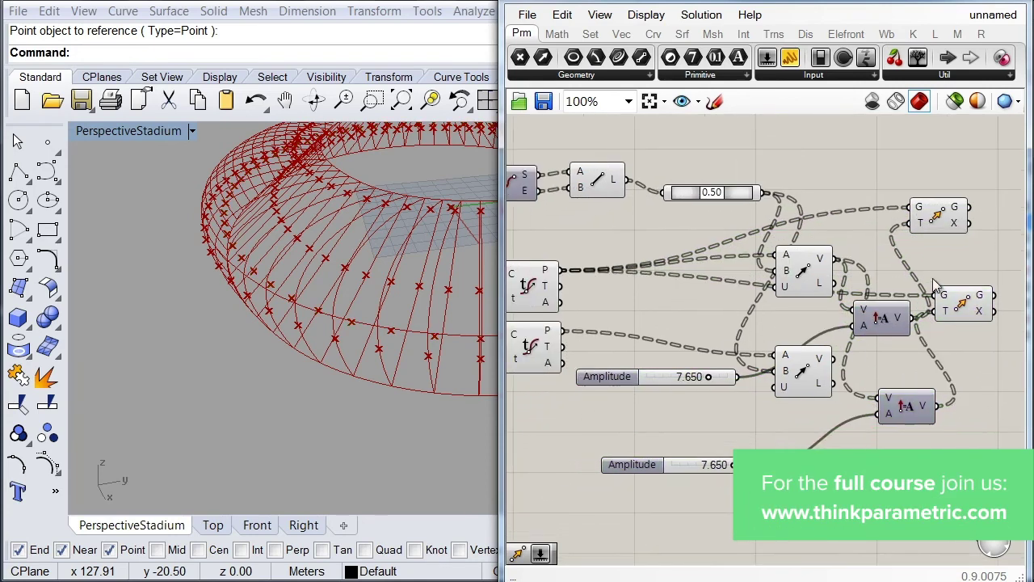
pyautogui.moveTo(944, 304); pyautogui.dragTo(563, 333)
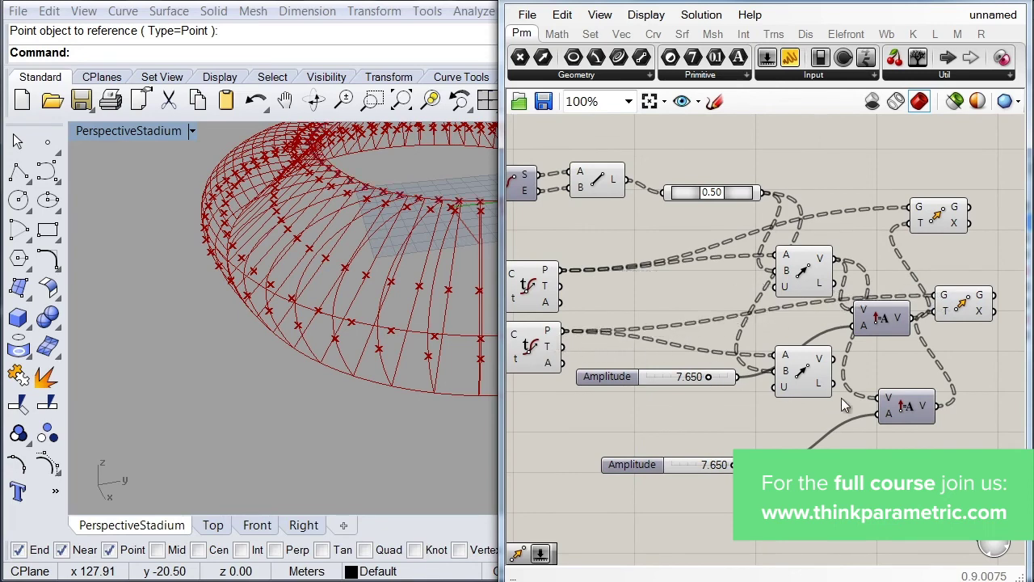
# - Move the original amplitude slider down to just above its copy, and set the copied slider to 3.27
pyautogui.moveTo(596, 376); pyautogui.dragTo(608, 420)
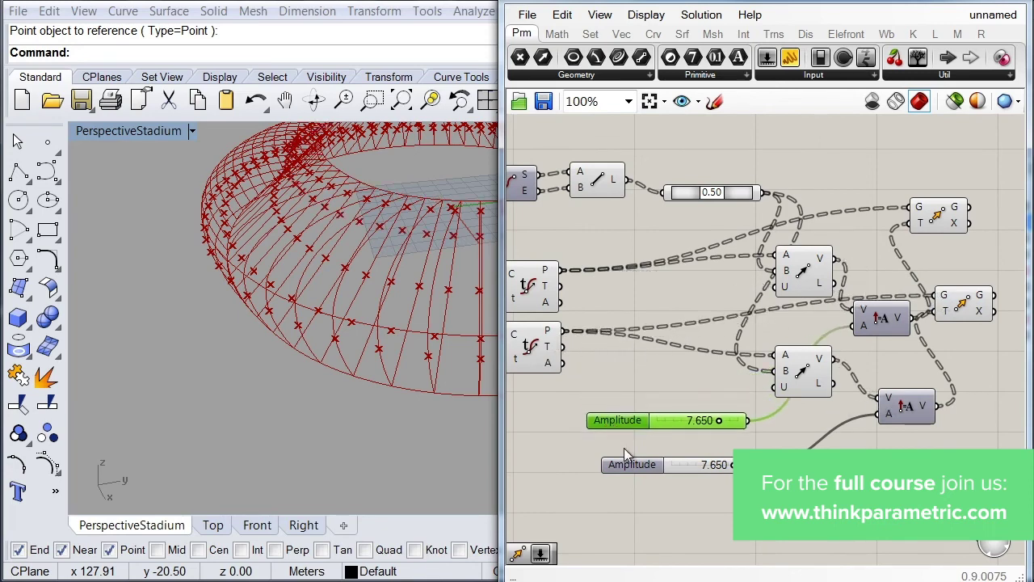
pyautogui.doubleClick(689, 465)
pyautogui.write('3.27')
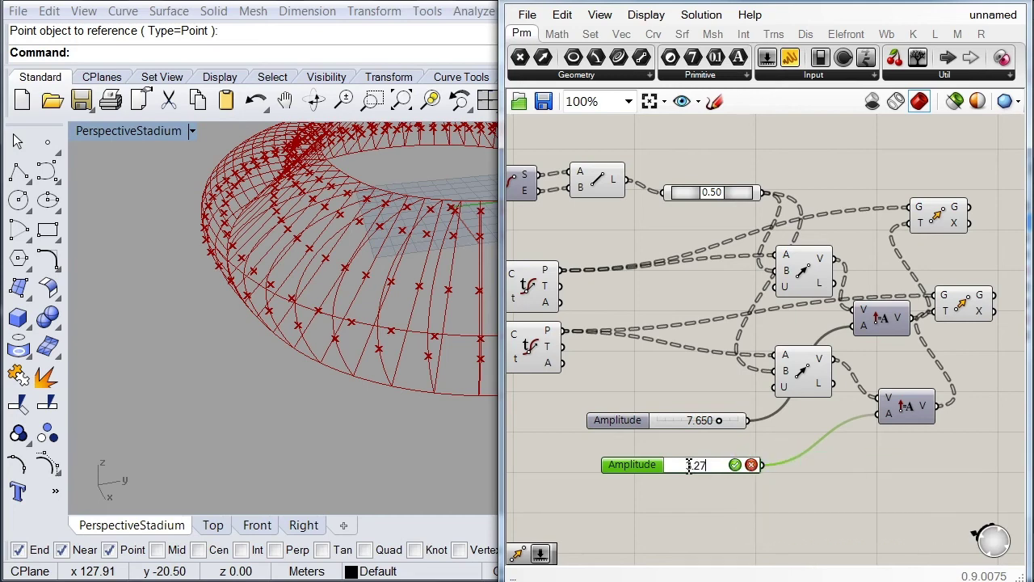
pyautogui.press('Return')
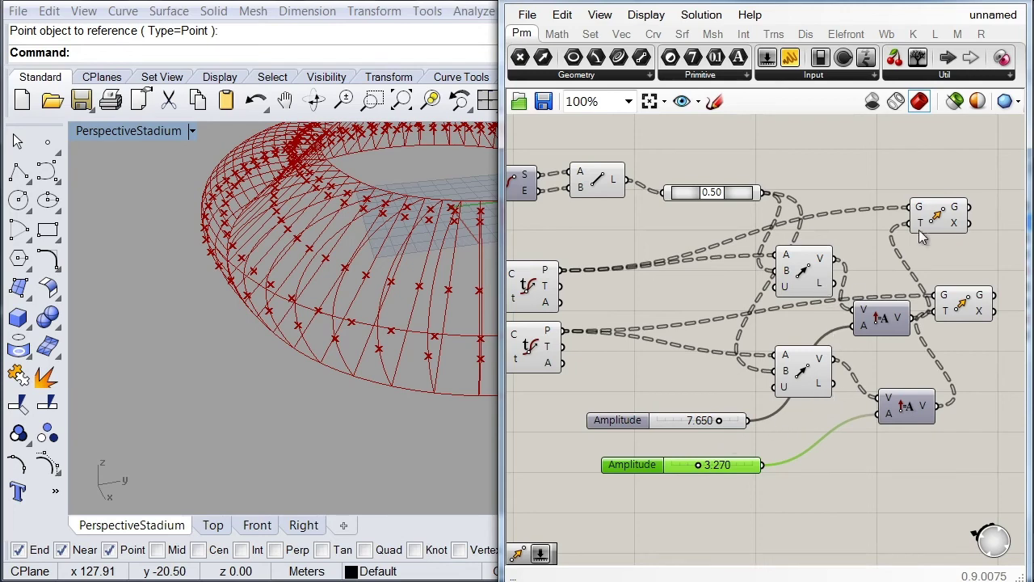
# - Select each Move component in turn and inspect its moved points on the stadium model
pyautogui.moveTo(944, 217); pyautogui.dragTo(955, 215)
pyautogui.click(967, 307)
pyautogui.moveTo(968, 307); pyautogui.dragTo(974, 306)
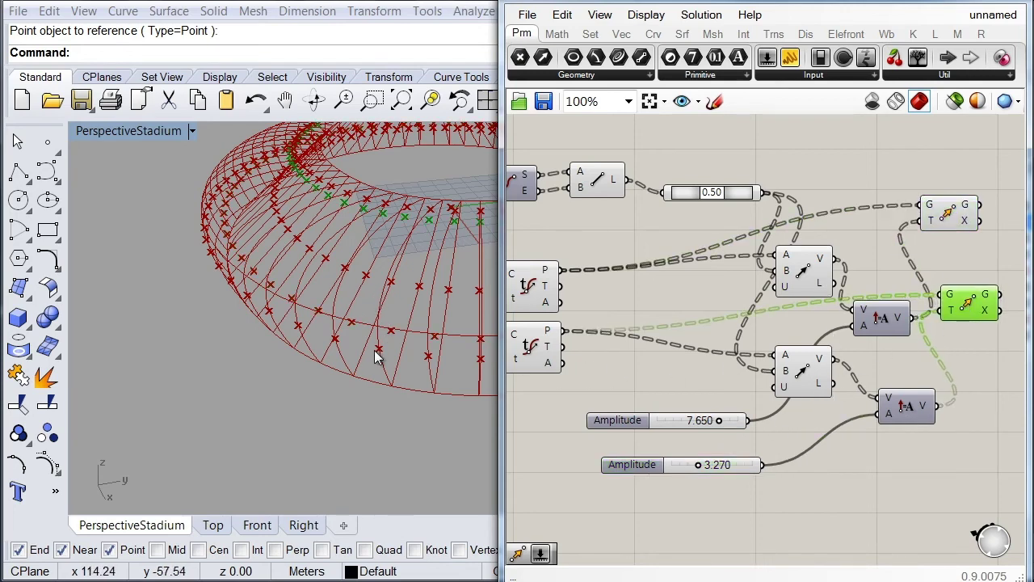
pyautogui.moveTo(397, 299); pyautogui.dragTo(296, 316, button='right')
# - Turn off the preview of the Line, Point On Curve, Vector 2Pt and Evaluate Curve components, and raise the End Points component slightly
pyautogui.click(846, 474)
pyautogui.scroll(-2, 845, 474)
pyautogui.moveTo(845, 470); pyautogui.dragTo(617, 147)
pyautogui.middleClick(620, 198)
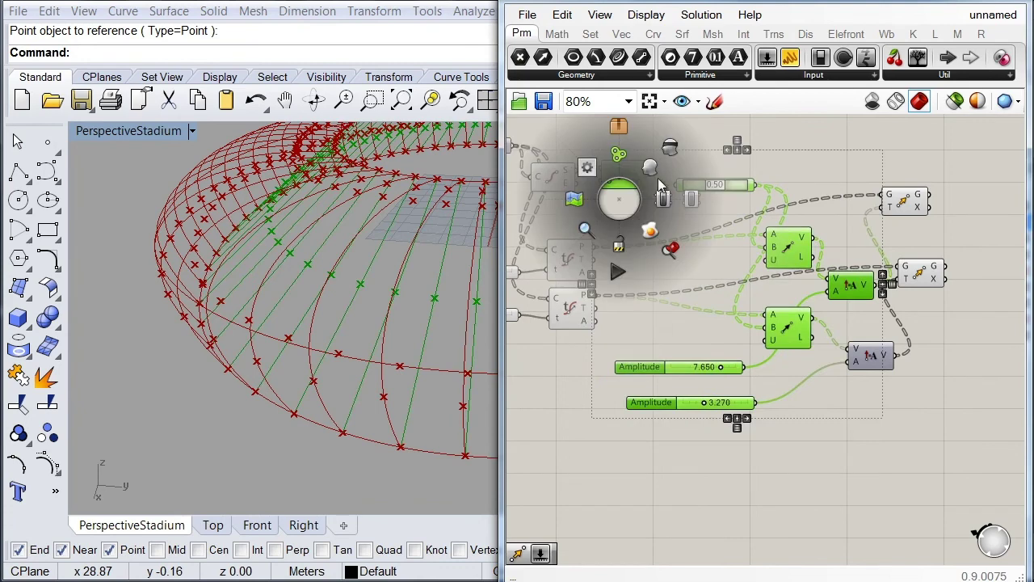
pyautogui.click(658, 178)
pyautogui.moveTo(684, 477); pyautogui.dragTo(558, 243)
pyautogui.middleClick(582, 249)
pyautogui.click(644, 196)
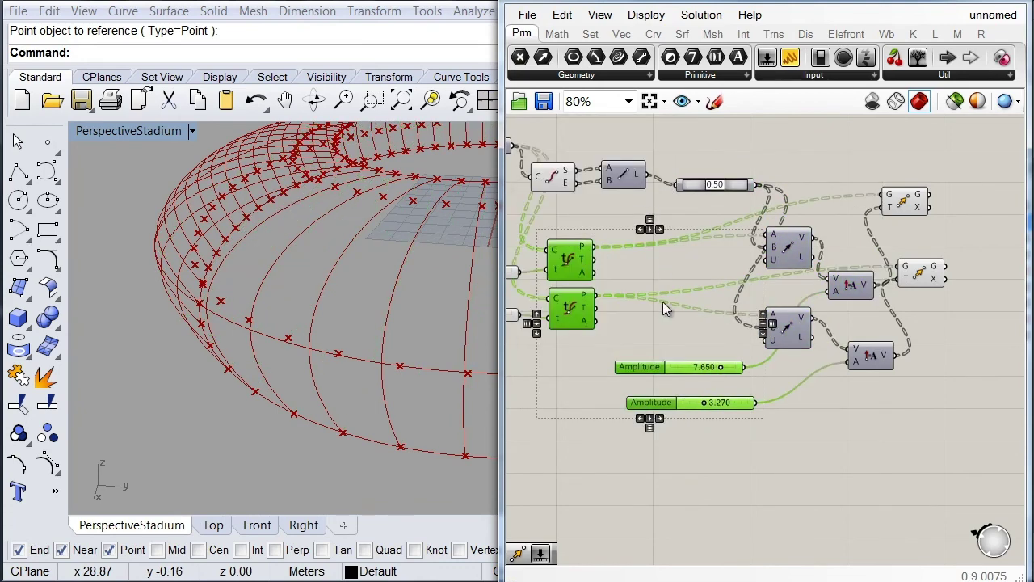
pyautogui.moveTo(552, 178); pyautogui.dragTo(552, 167)
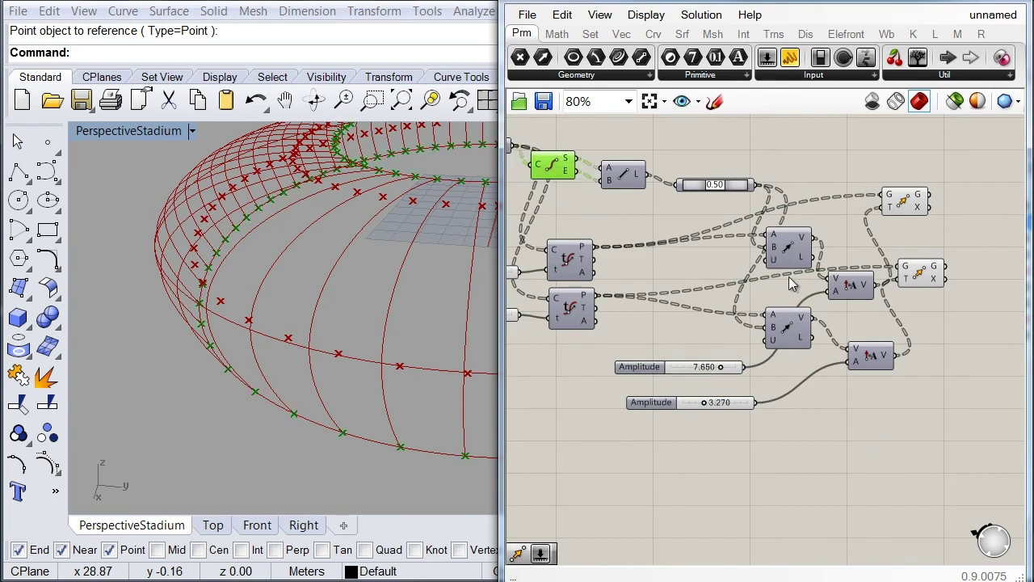
# - Add an Interpolate component beyond the Move components and connect the End Points component's S output to its V input
pyautogui.hscroll(3, 790, 281)
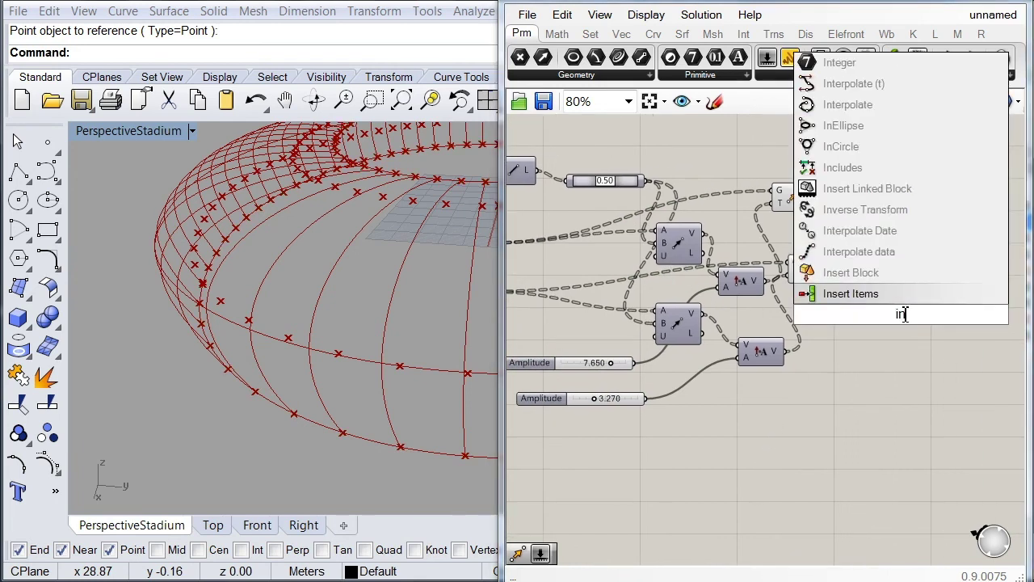
pyautogui.write('te')
pyautogui.press('Up')
pyautogui.press('Up')
pyautogui.press('Up')
pyautogui.press('Up')
pyautogui.press('Return')
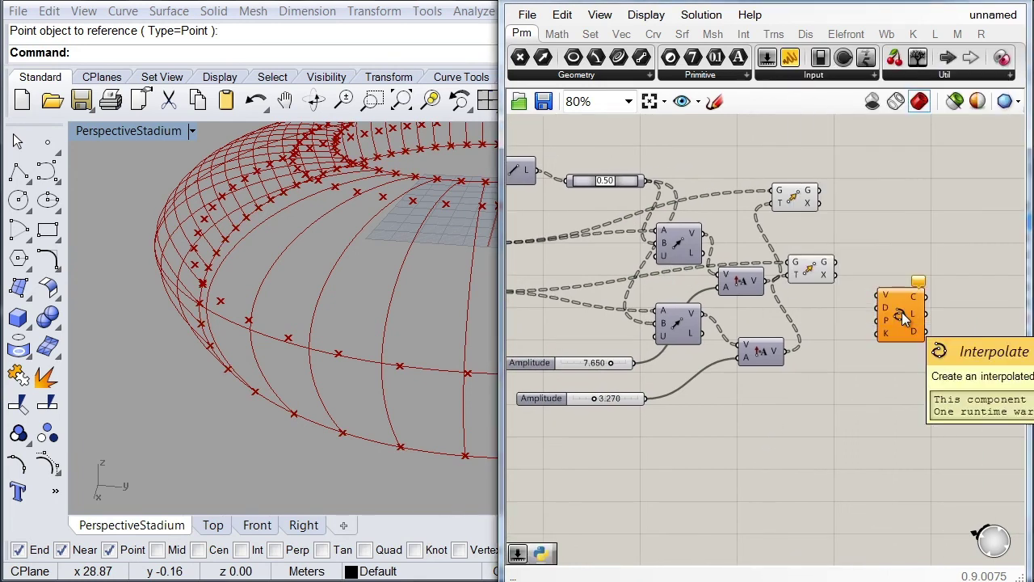
pyautogui.moveTo(717, 234); pyautogui.dragTo(783, 243, button='right')
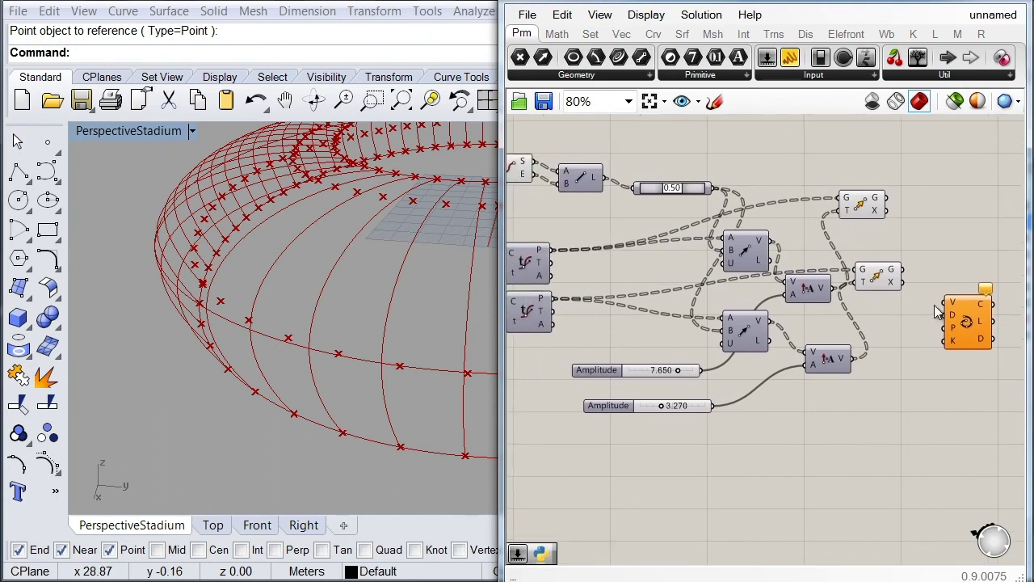
pyautogui.moveTo(948, 304); pyautogui.dragTo(531, 163)
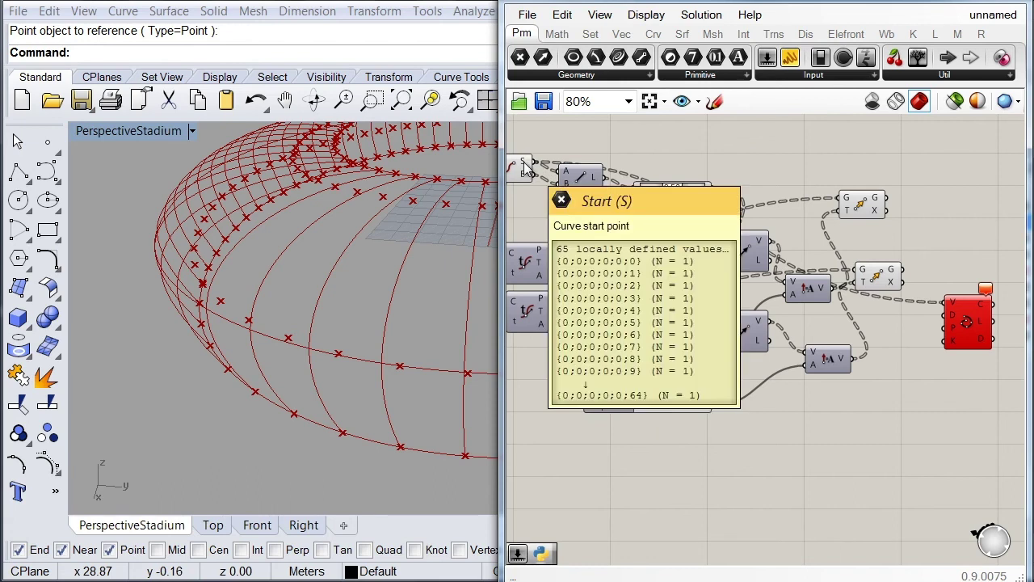
# - Arrange the two Move components before Interpolate, and add their G outputs and the End Points component's E output to its V input
pyautogui.click(881, 278)
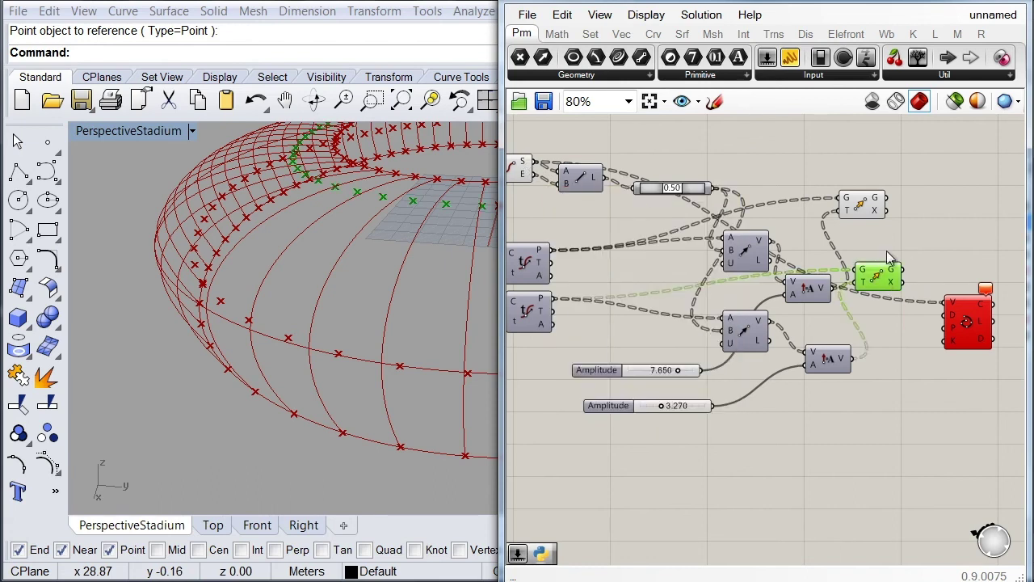
pyautogui.click(872, 220)
pyautogui.click(872, 220)
pyautogui.moveTo(871, 220); pyautogui.dragTo(893, 323)
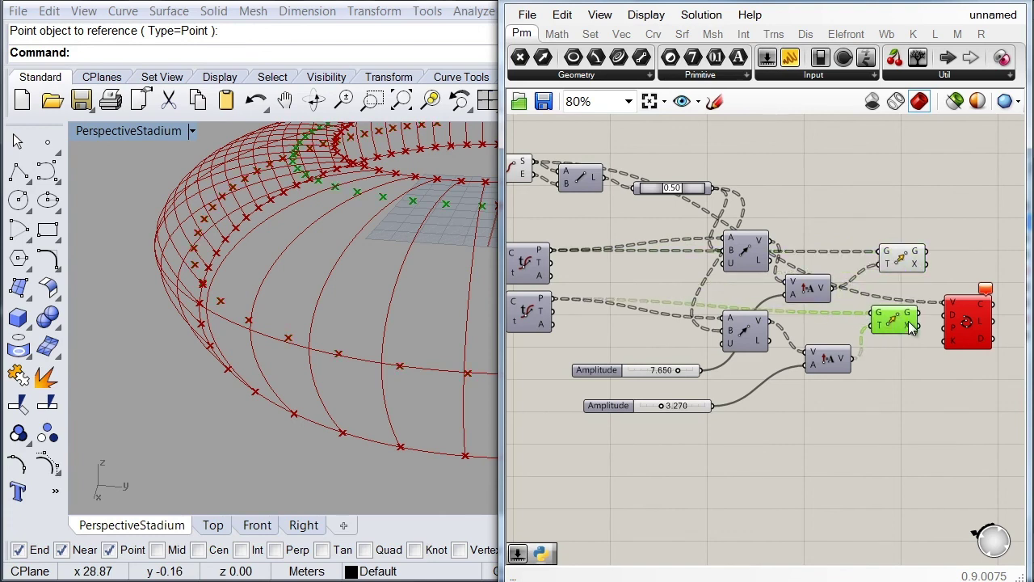
pyautogui.moveTo(928, 263); pyautogui.dragTo(944, 294)
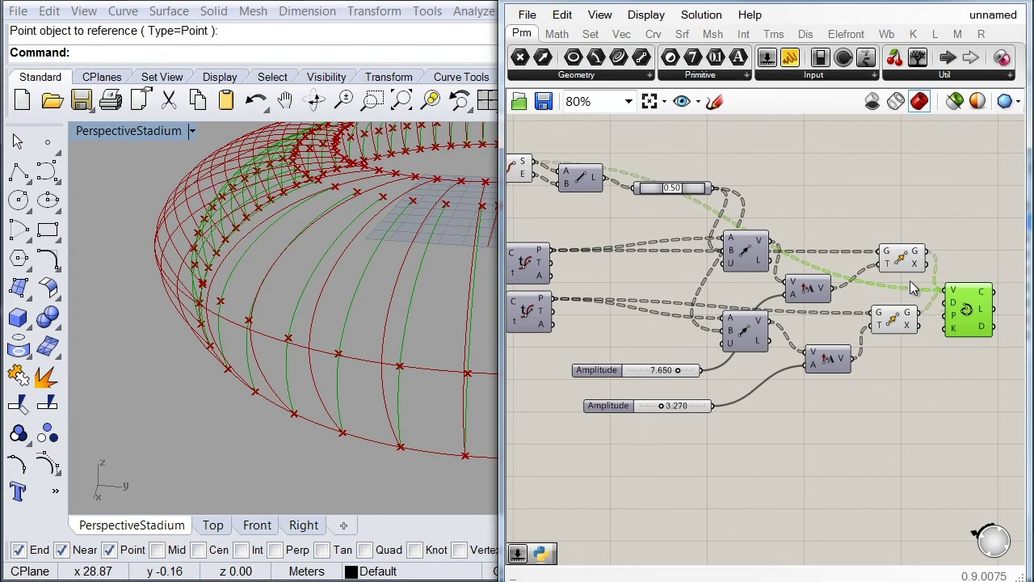
pyautogui.moveTo(531, 174); pyautogui.dragTo(964, 298)
# - Turn off the preview of all components from End Points to the Move components, and view the interpolated curves around the whole stadium
pyautogui.click(940, 362)
pyautogui.scroll(-1, 921, 389)
pyautogui.moveTo(912, 427); pyautogui.dragTo(589, 196)
pyautogui.middleClick(588, 196)
pyautogui.click(643, 145)
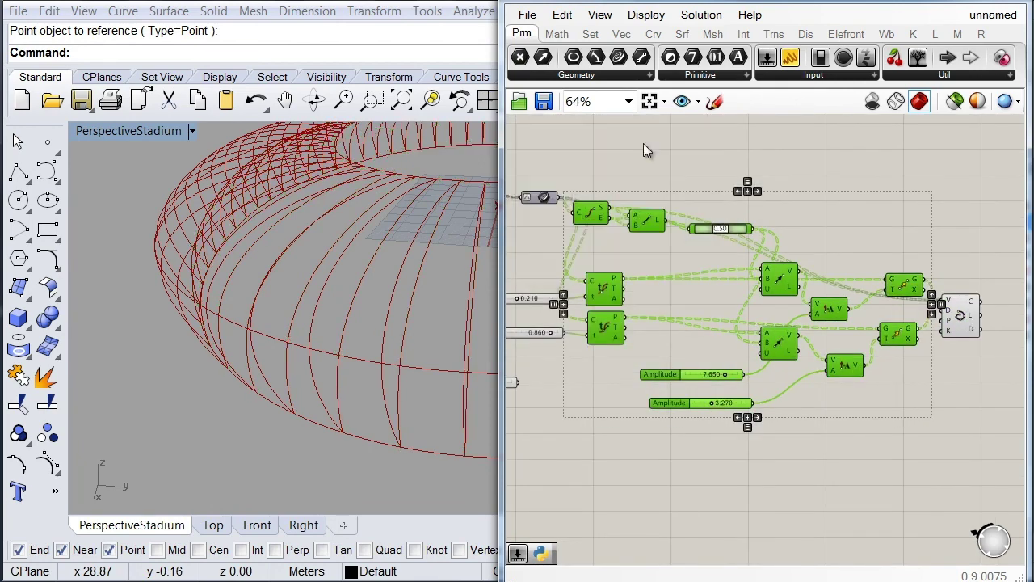
pyautogui.click(839, 195)
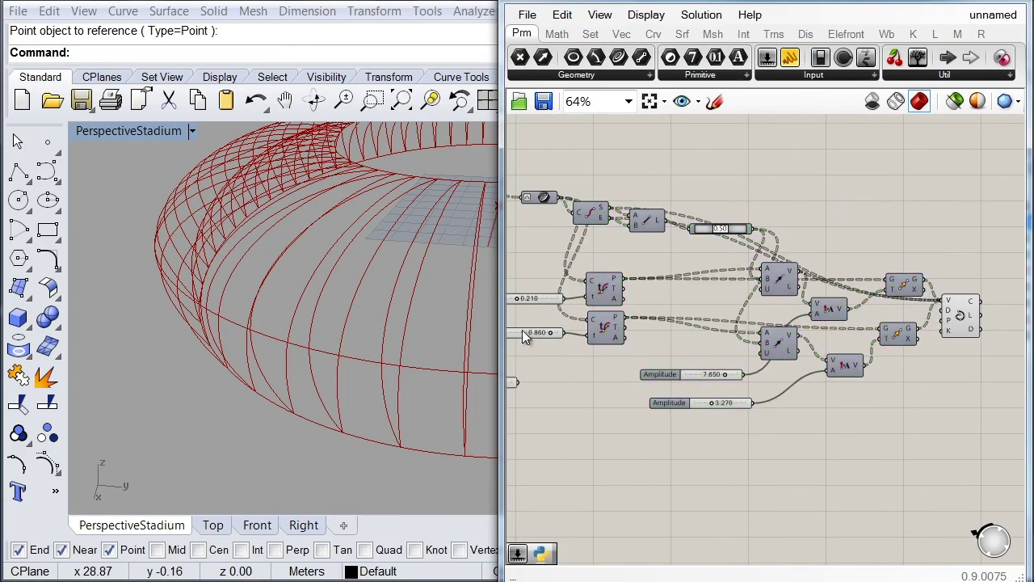
pyautogui.moveTo(272, 268); pyautogui.dragTo(276, 304, button='right')
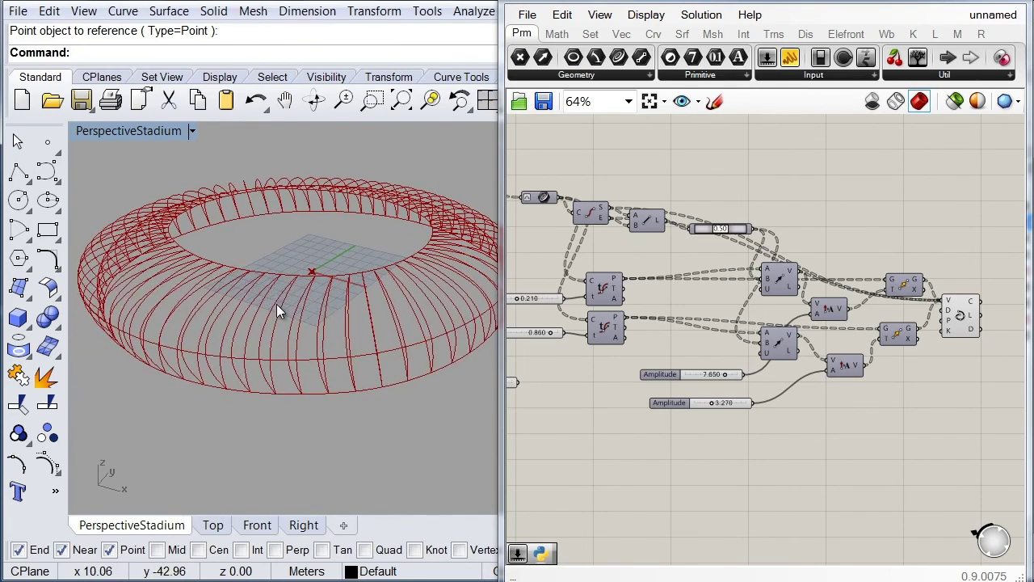